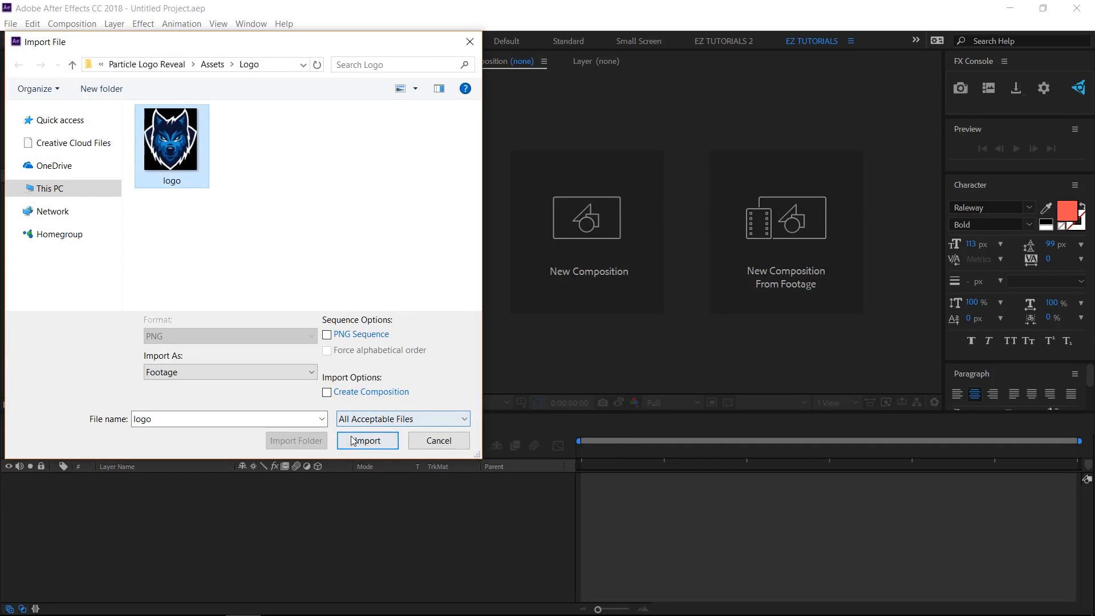
Import the logo image as footage and create a 1920 × 1080, 30 fps composition named "Particle Logo Reveal"
{"action": "left_click", "coordinate": [352, 439]}
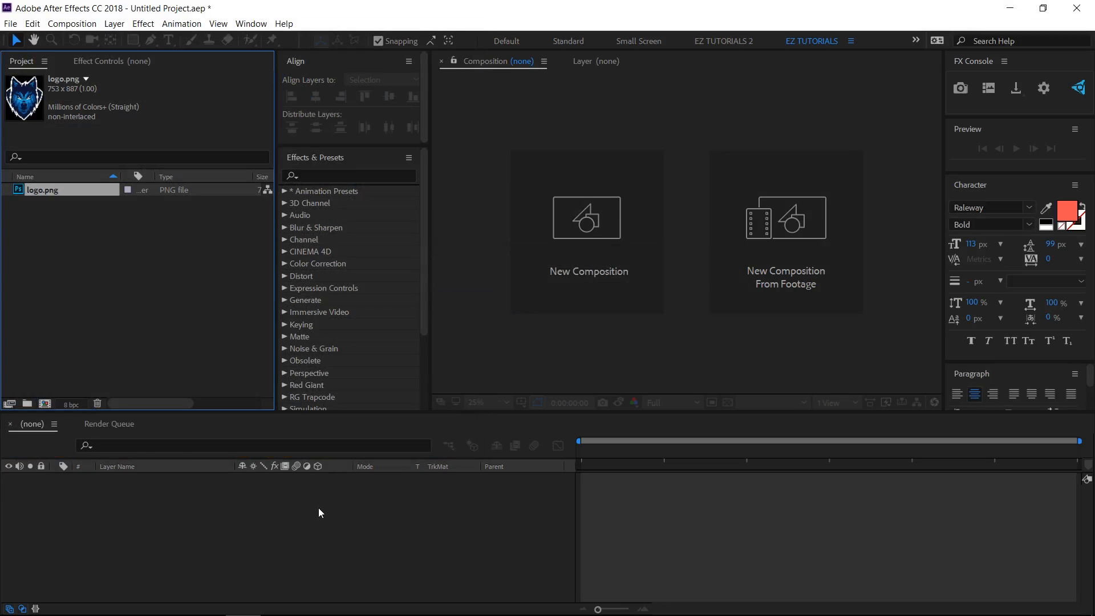
{"action": "left_click", "coordinate": [45, 404]}
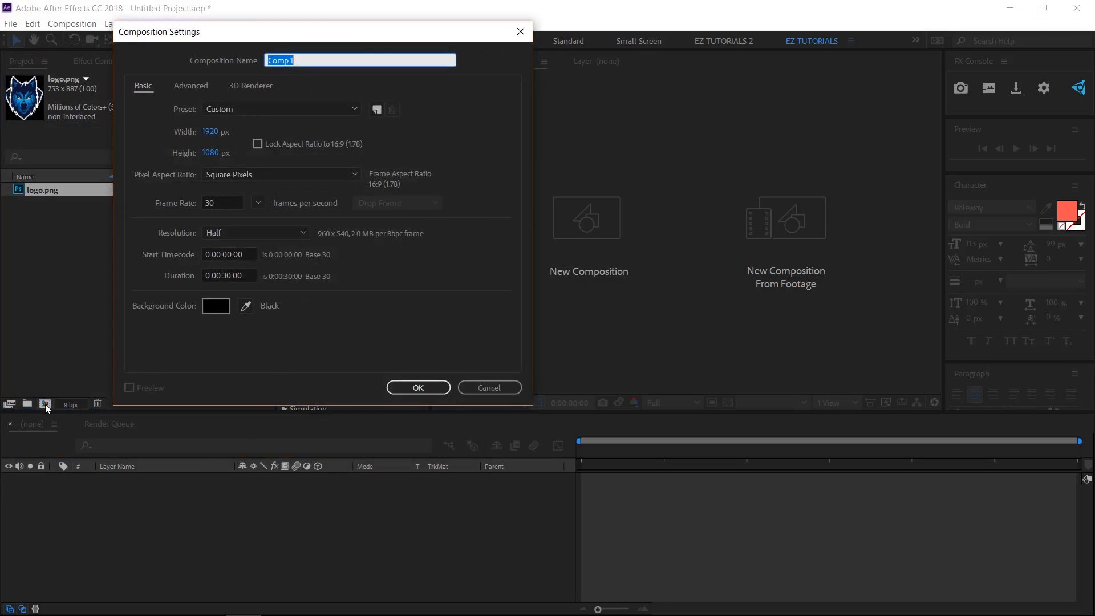
{"action": "type", "text": "Particle Logo Reveal"}
{"action": "left_click", "coordinate": [418, 388]}
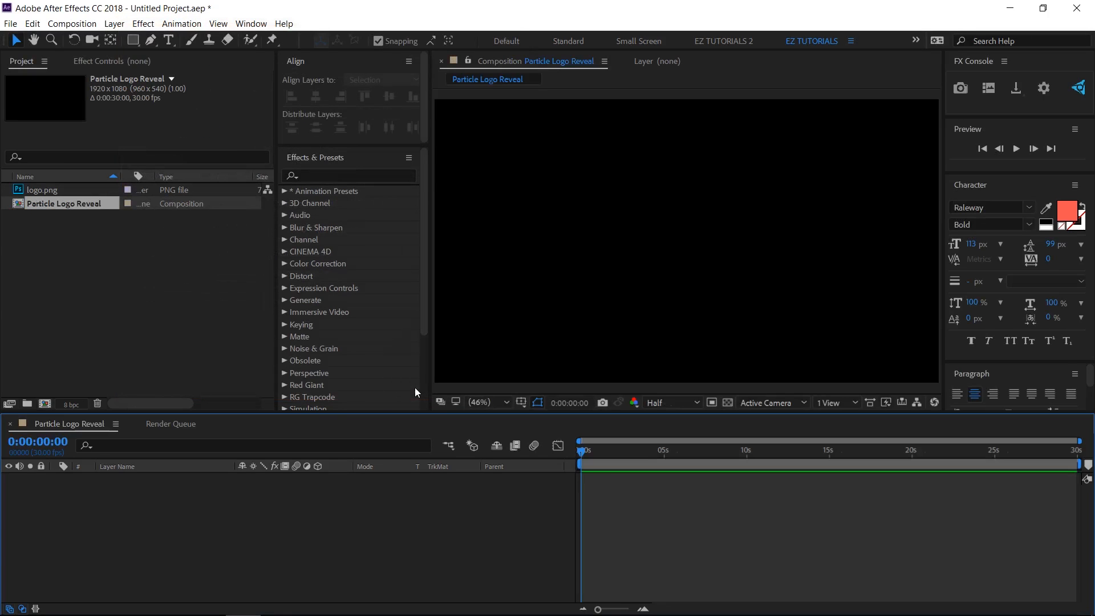
Add a white, composition-sized solid layer named "Background" to the Particle Logo Reveal composition
{"action": "right_click", "coordinate": [222, 498]}
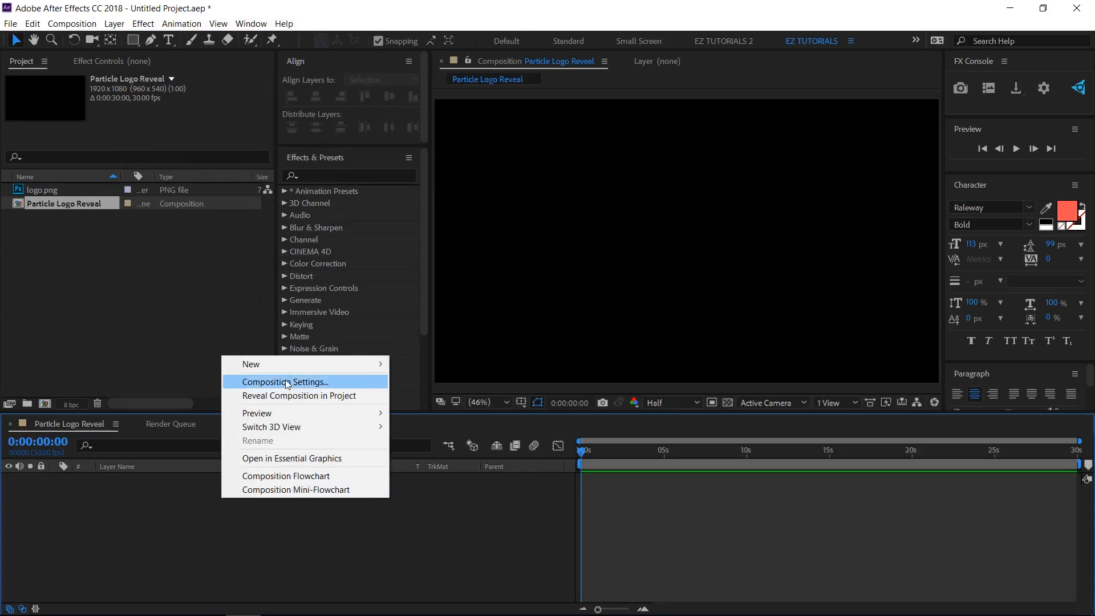
{"action": "mouse_move", "coordinate": [282, 367]}
{"action": "left_click", "coordinate": [419, 395]}
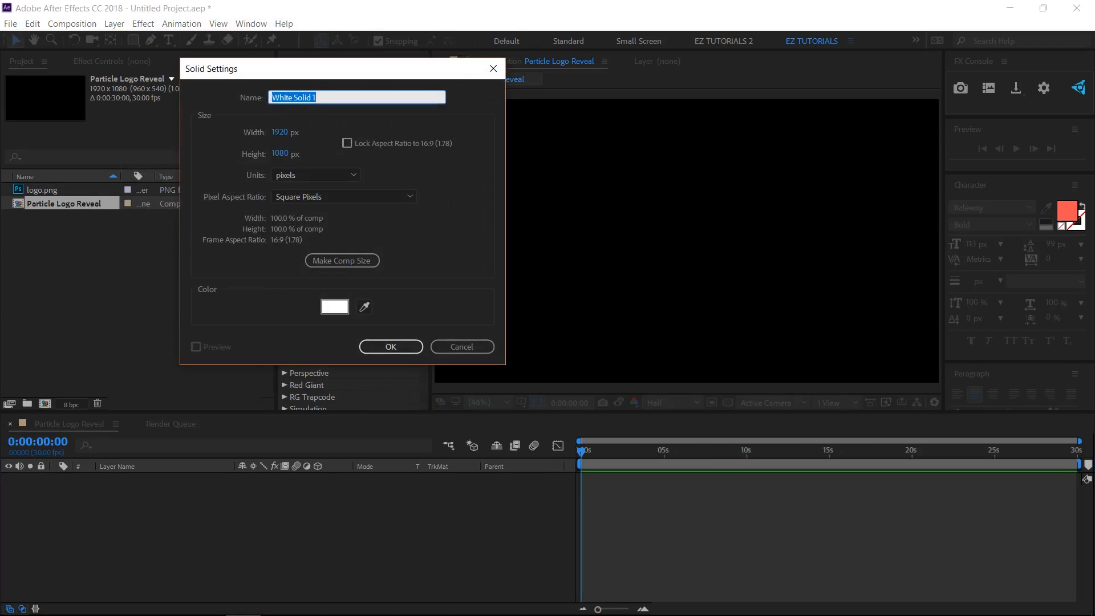
{"action": "type", "text": "Background"}
{"action": "key", "text": "Return"}
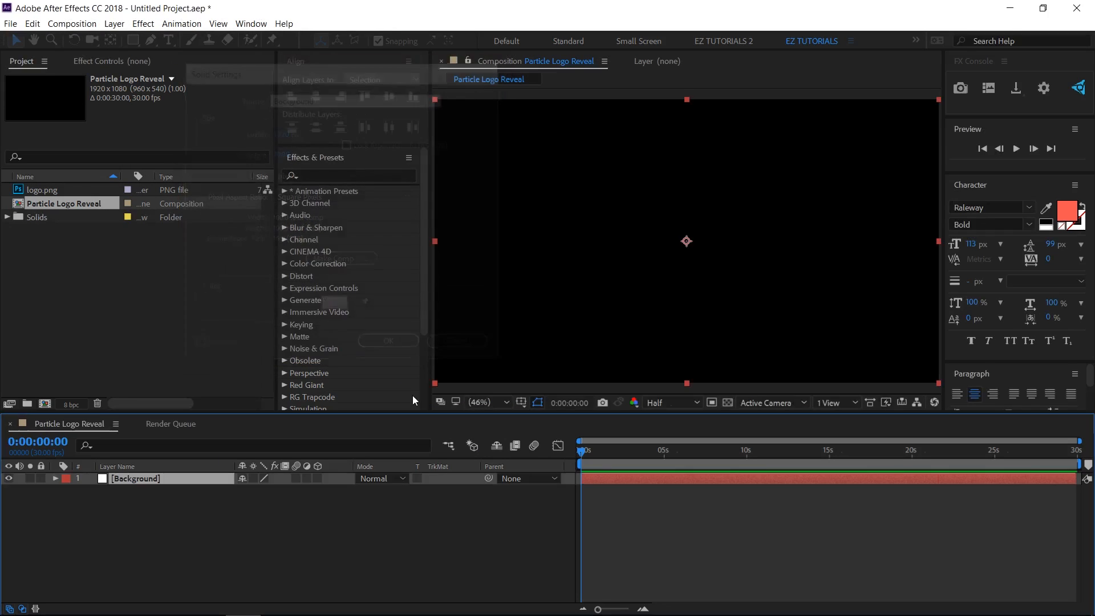
Find the Gradient Ramp effect and apply it to the Background layer
{"action": "left_click", "coordinate": [379, 175]}
{"action": "type", "text": "ramp"}
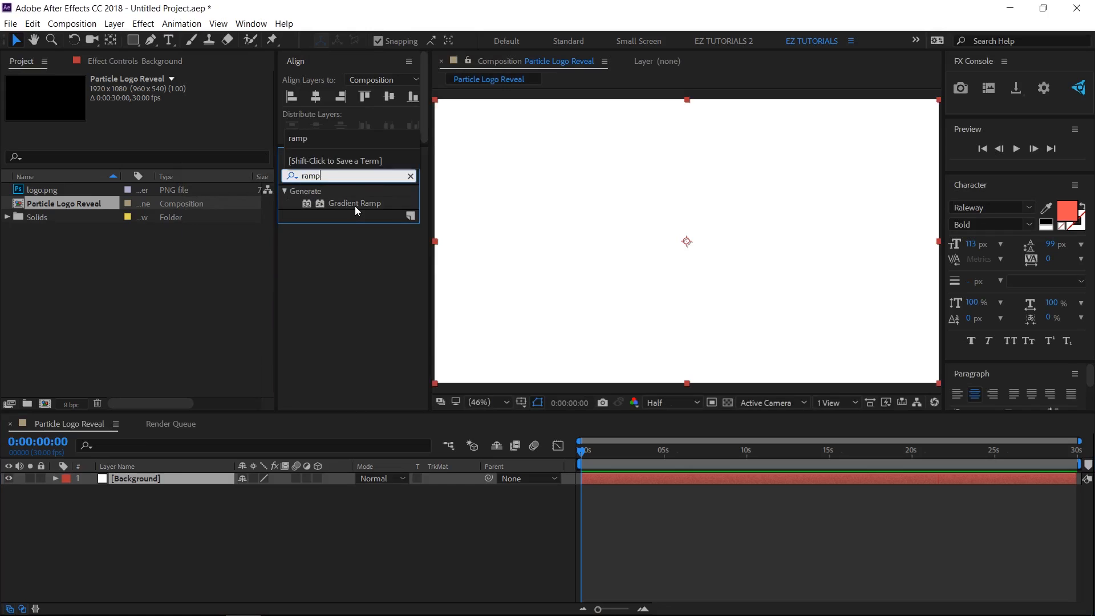
{"action": "left_click_drag", "start_coordinate": [355, 206], "coordinate": [159, 484]}
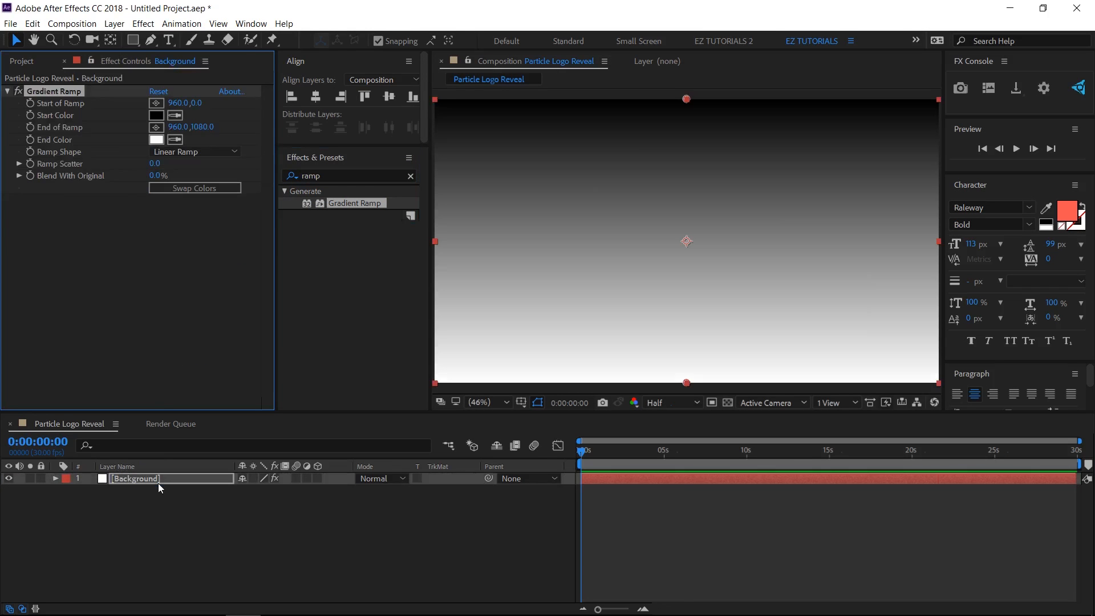
Set the Gradient Ramp's Start of Ramp Y value to 540 and its End of Ramp X value to 3000
{"action": "left_click", "coordinate": [196, 104]}
{"action": "type", "text": "540"}
{"action": "key", "text": "Tab"}
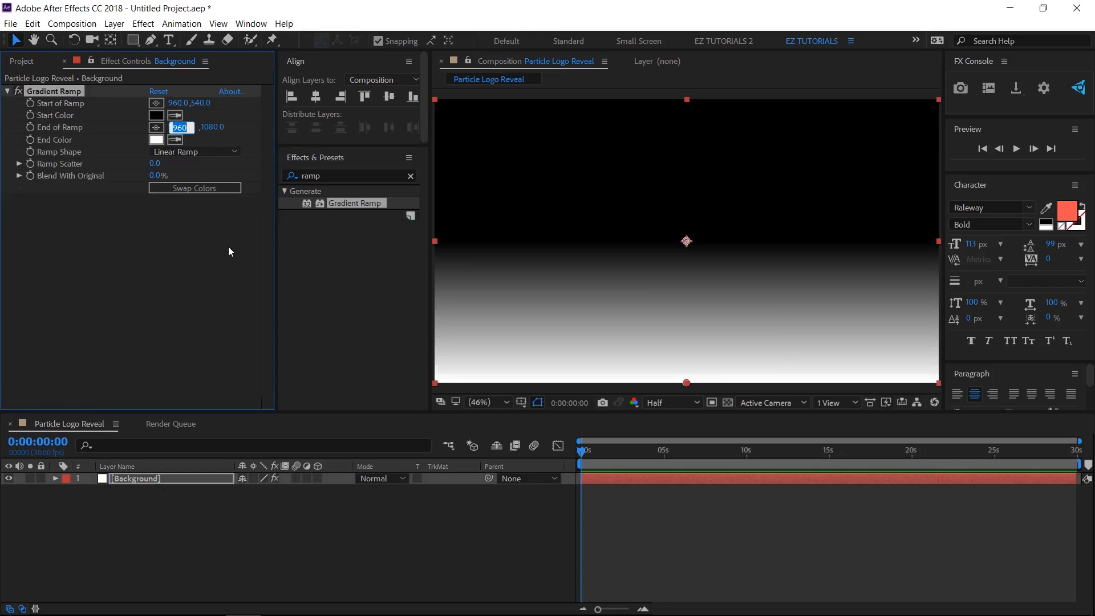
{"action": "type", "text": "3000"}
{"action": "key", "text": "Return"}
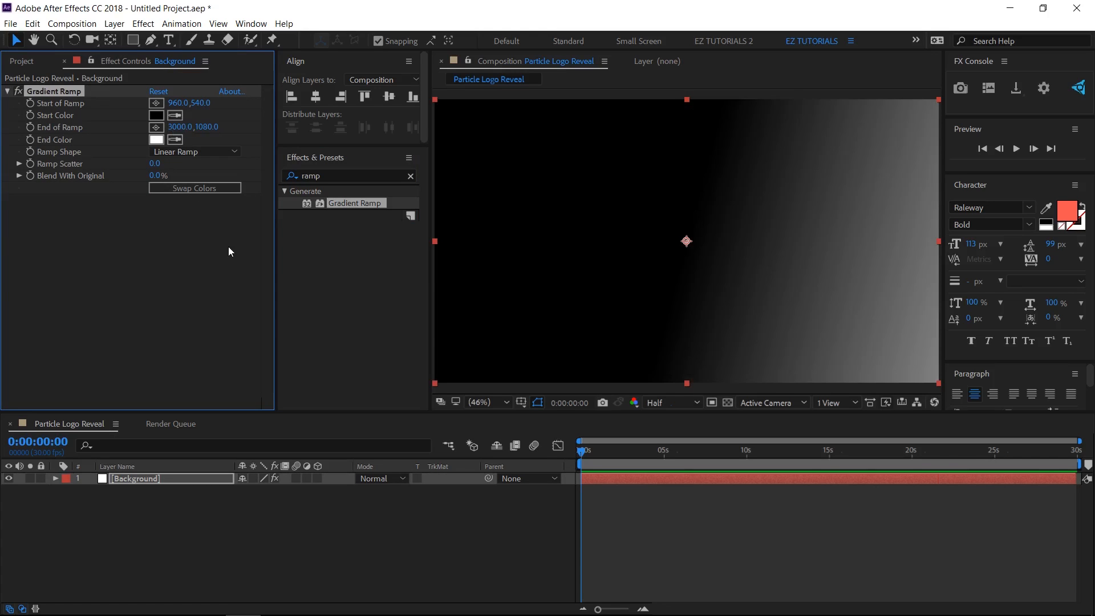
Change the gradient to a Radial Ramp with Ramp Scatter 200 and swap its start and end colors
{"action": "left_click", "coordinate": [203, 151]}
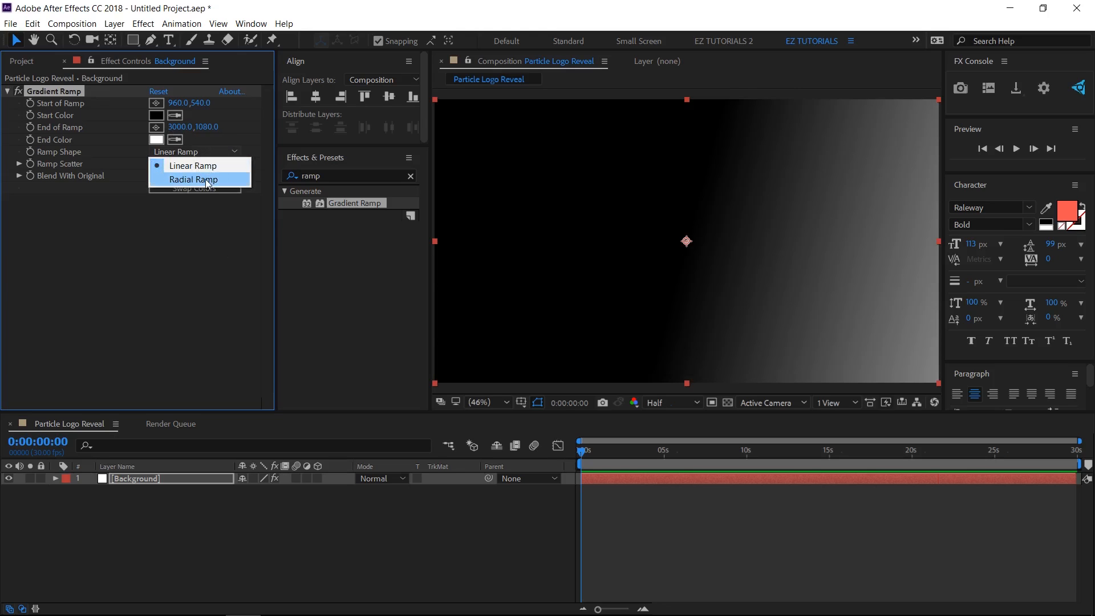
{"action": "left_click", "coordinate": [205, 179]}
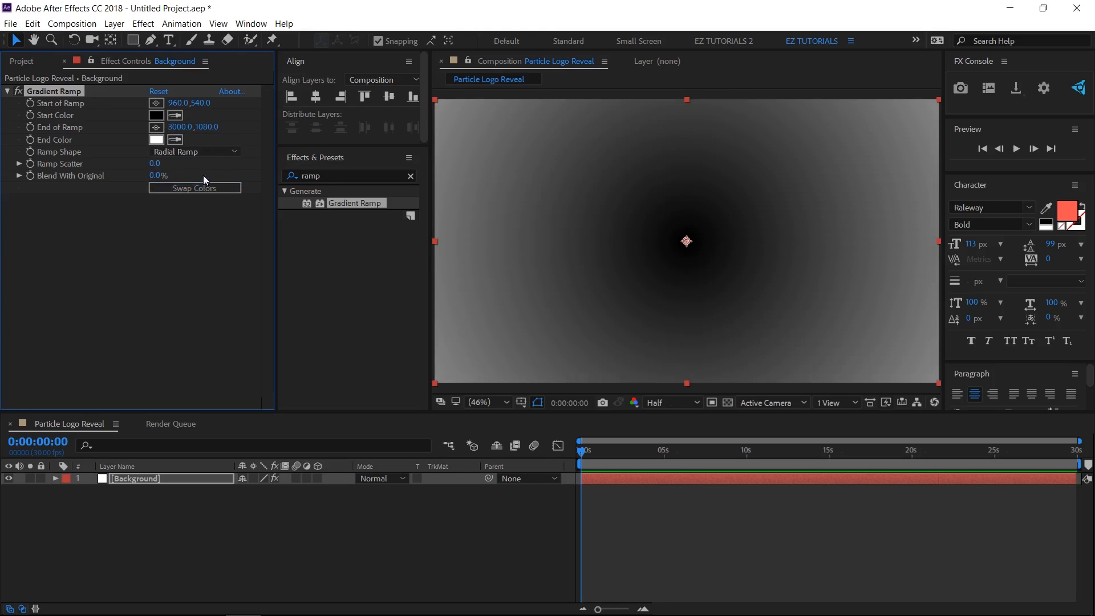
{"action": "left_click", "coordinate": [155, 164]}
{"action": "type", "text": "200"}
{"action": "key", "text": "Return"}
{"action": "left_click", "coordinate": [190, 189]}
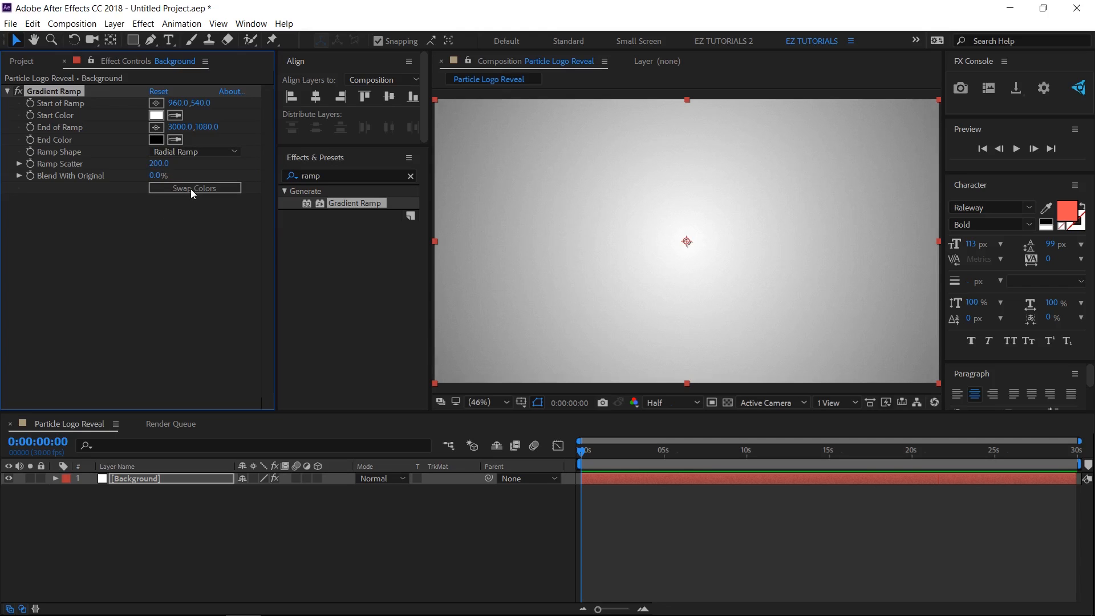
Place logo.png above the Background layer in the composition and scale it to 50%
{"action": "left_click", "coordinate": [27, 63]}
{"action": "left_click_drag", "start_coordinate": [32, 193], "coordinate": [91, 479]}
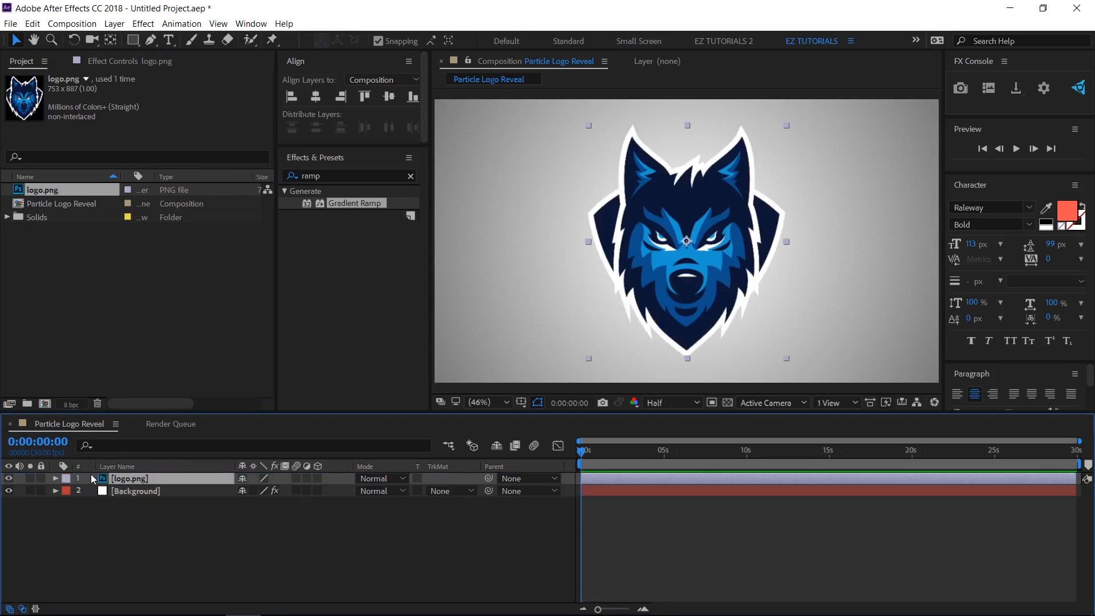
{"action": "left_click", "coordinate": [55, 478]}
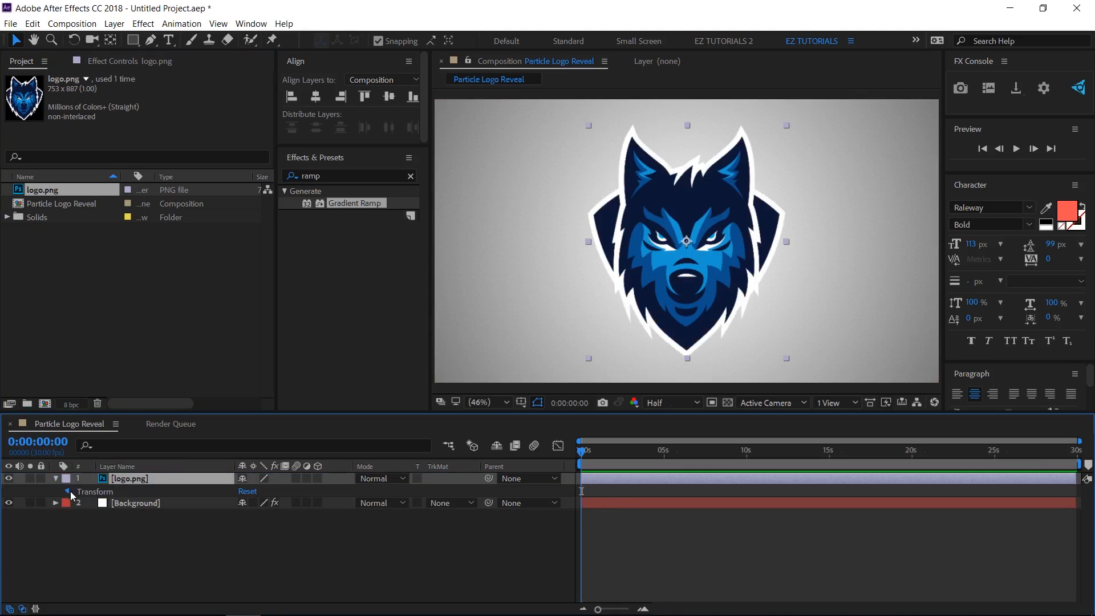
{"action": "left_click", "coordinate": [68, 491]}
{"action": "left_click", "coordinate": [260, 526]}
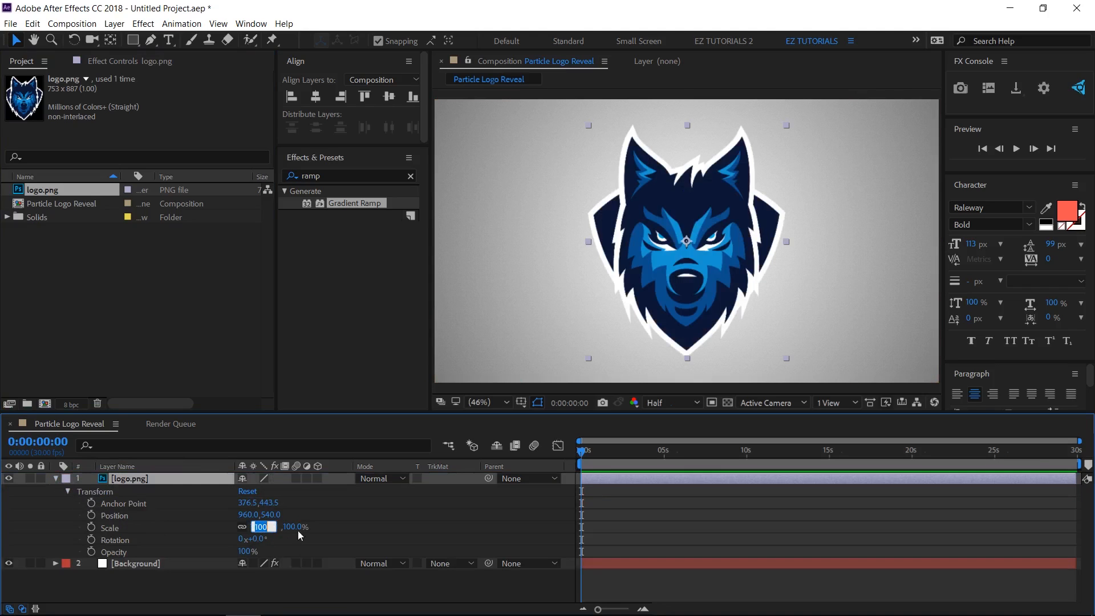
{"action": "type", "text": "50"}
{"action": "key", "text": "Return"}
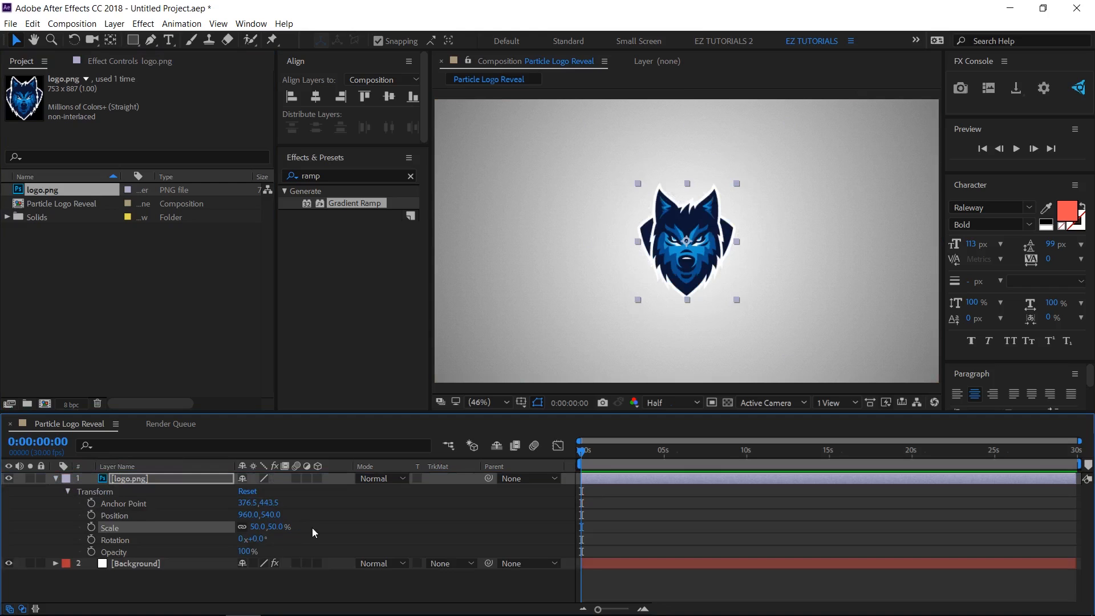
Pre-compose the logo.png layer as "Logo", moving all attributes into the new composition, and make the resulting layer 3D
{"action": "left_click", "coordinate": [56, 478]}
{"action": "right_click", "coordinate": [123, 479]}
{"action": "left_click", "coordinate": [171, 504]}
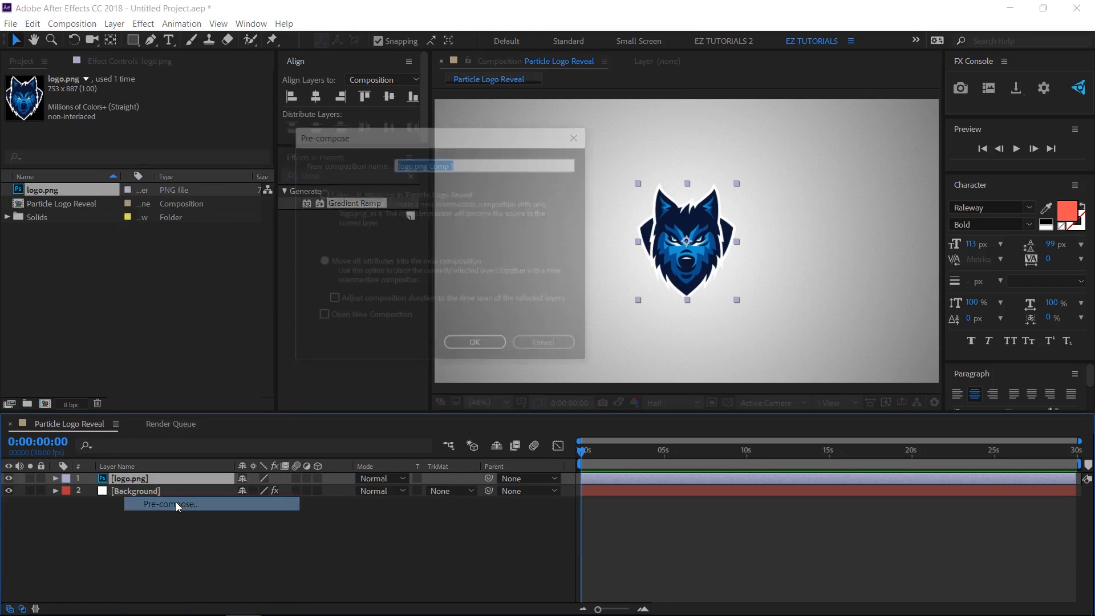
{"action": "type", "text": "Logo"}
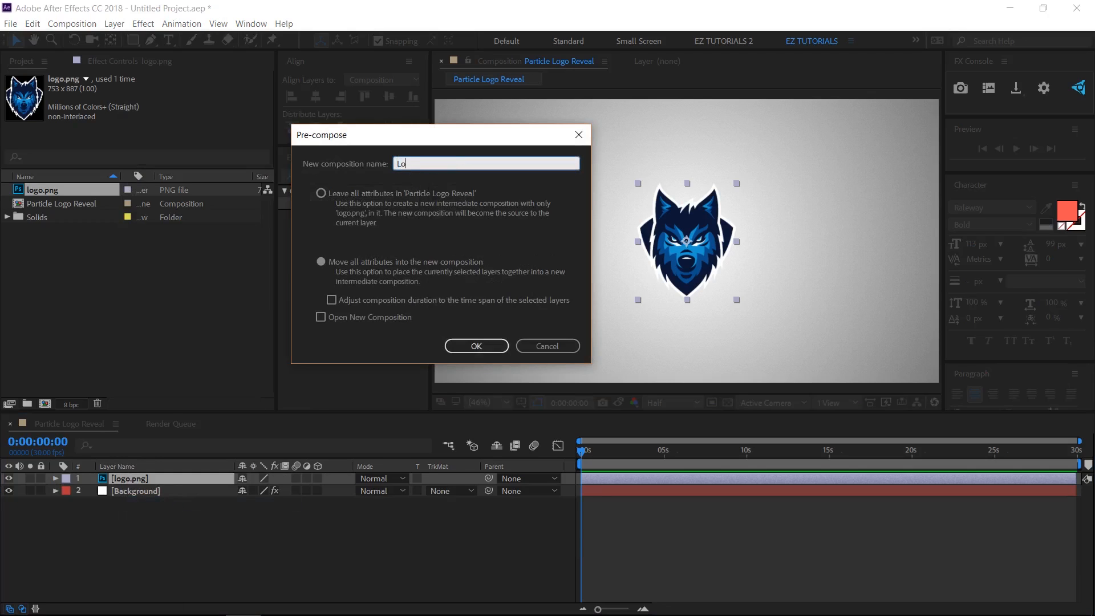
{"action": "left_click", "coordinate": [321, 262]}
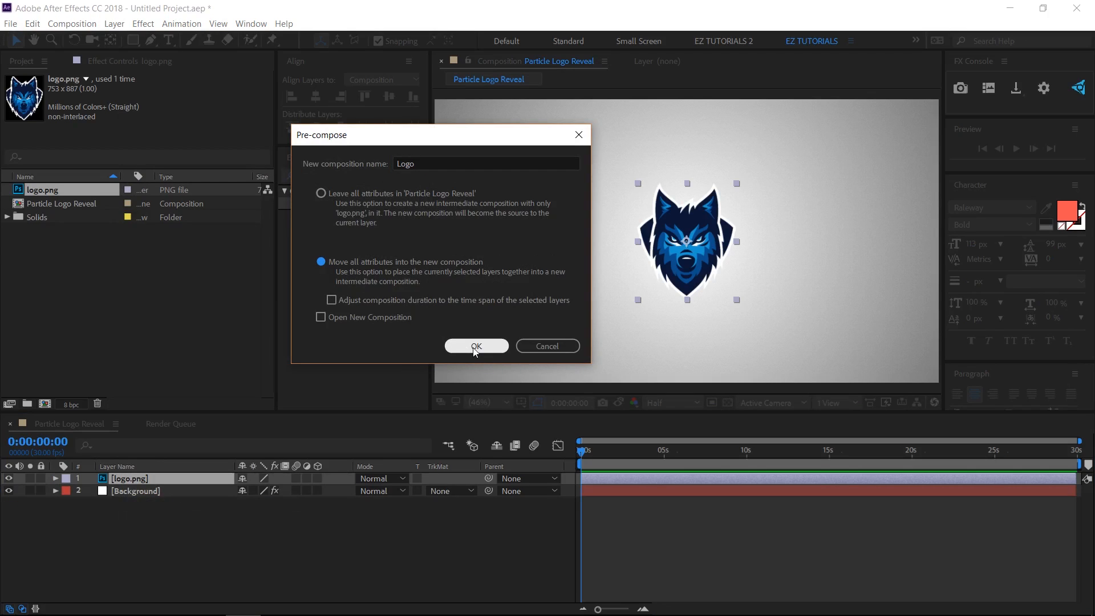
{"action": "left_click", "coordinate": [473, 346]}
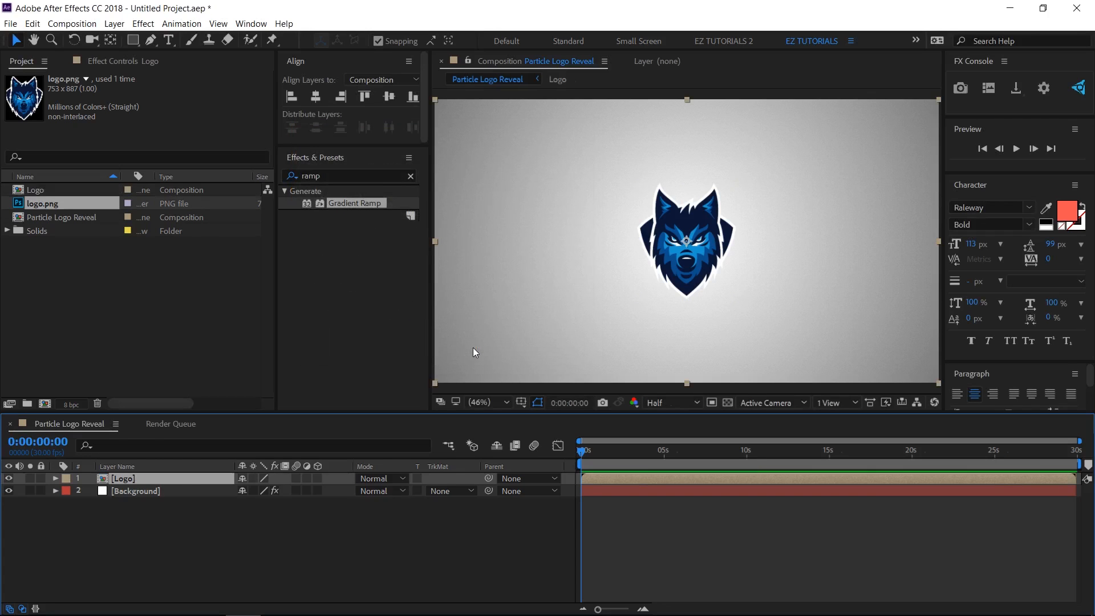
{"action": "left_click", "coordinate": [318, 479]}
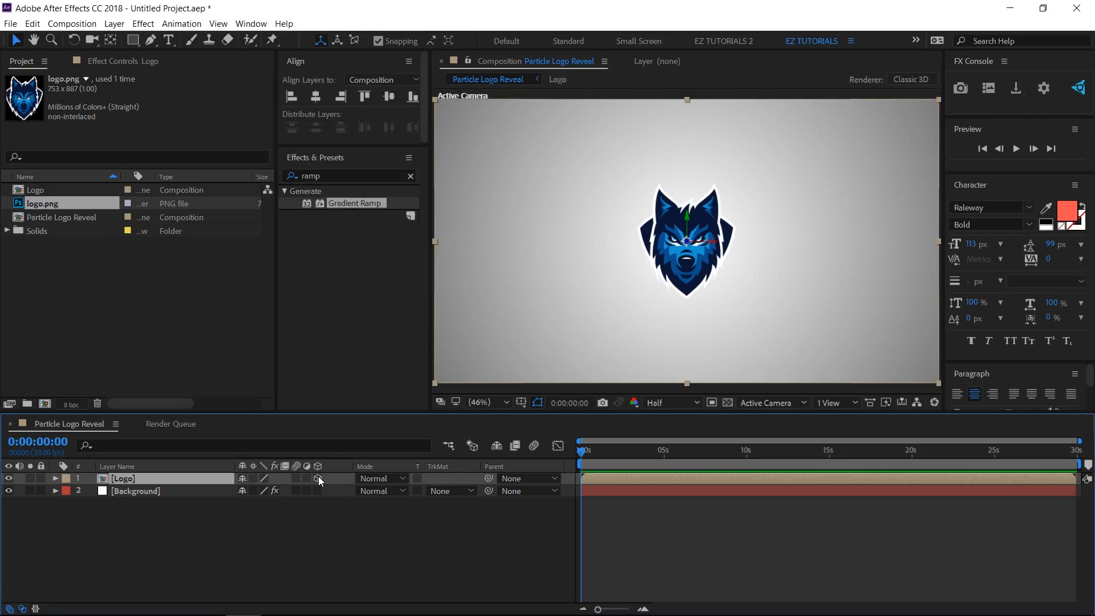
Create a new white solid layer named "Particle Logo" above the Logo layer
{"action": "right_click", "coordinate": [289, 515]}
{"action": "mouse_move", "coordinate": [336, 381]}
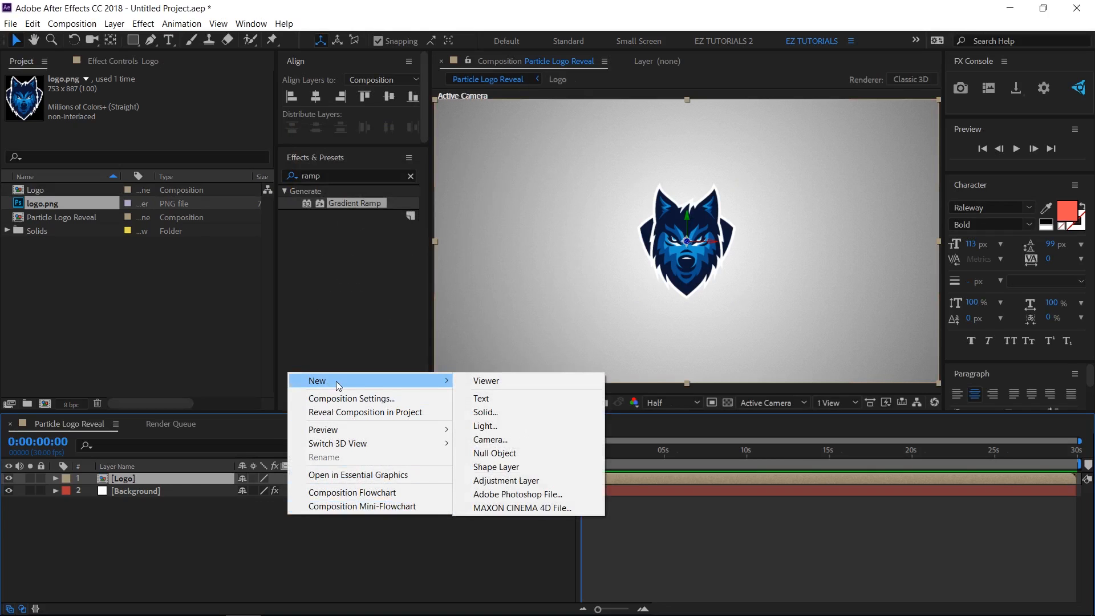
{"action": "left_click", "coordinate": [488, 412]}
{"action": "type", "text": "Par"}
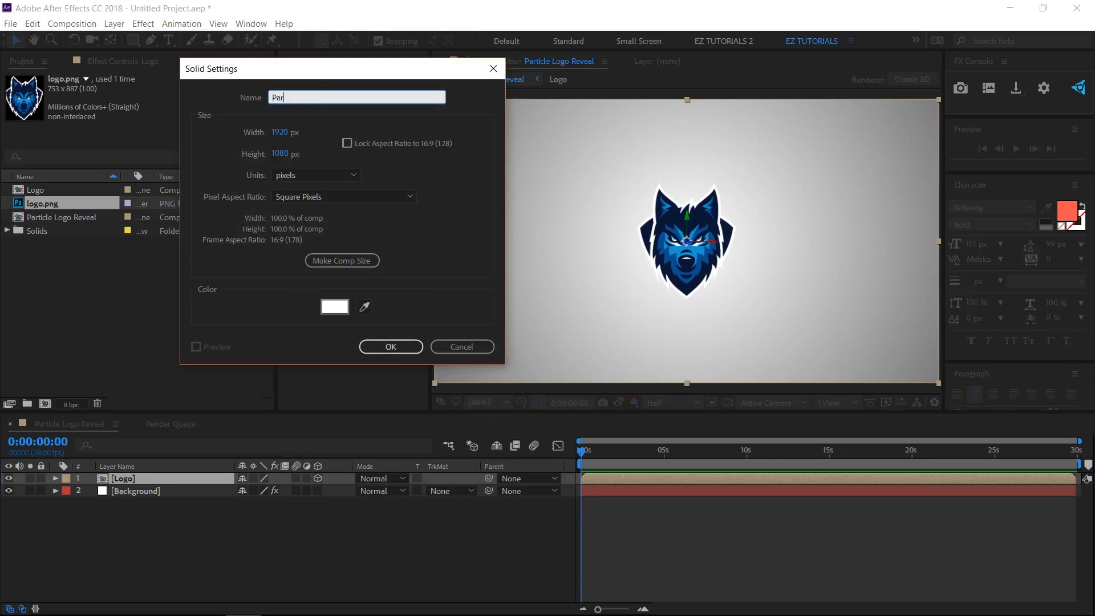
{"action": "type", "text": "ticle Logo"}
{"action": "key", "text": "Return"}
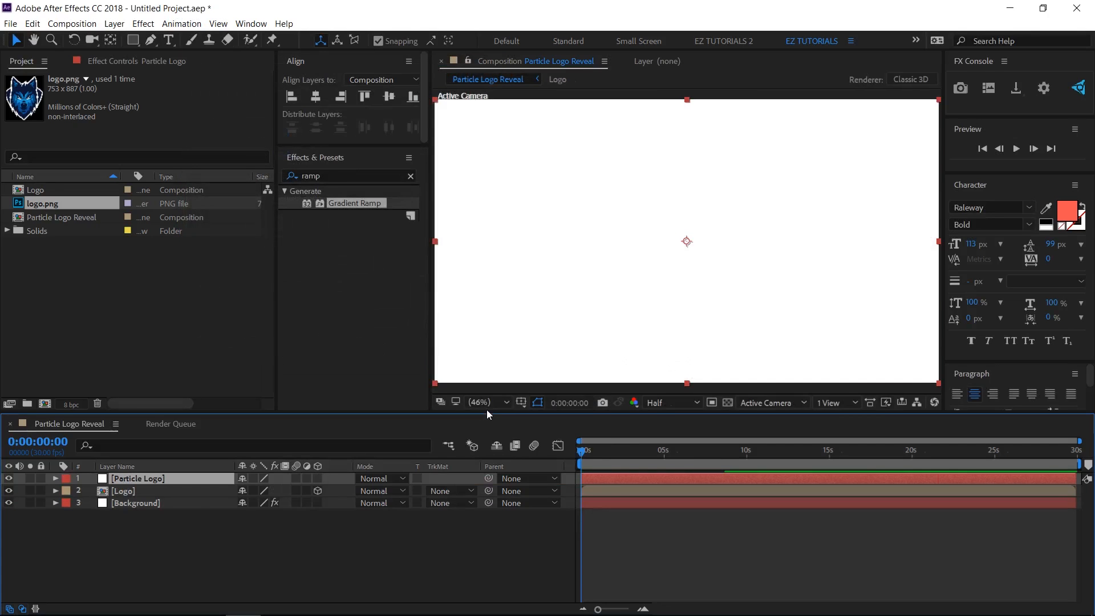
Find the Trapcode Particular effect and apply it to the Particle Logo layer
{"action": "left_click", "coordinate": [410, 176]}
{"action": "type", "text": "parti"}
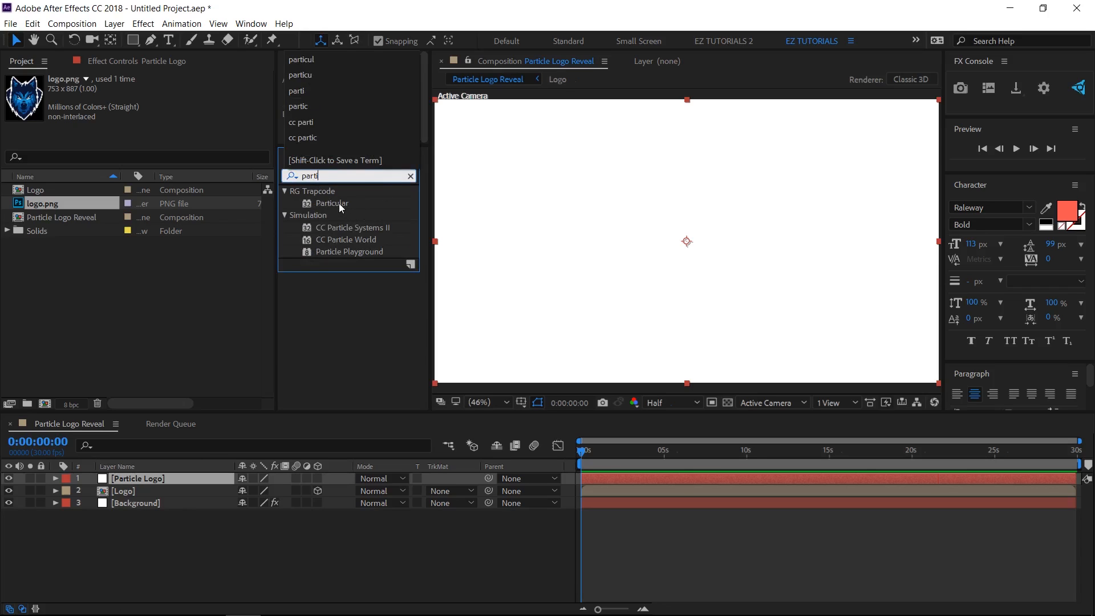
{"action": "left_click_drag", "start_coordinate": [341, 208], "coordinate": [175, 479]}
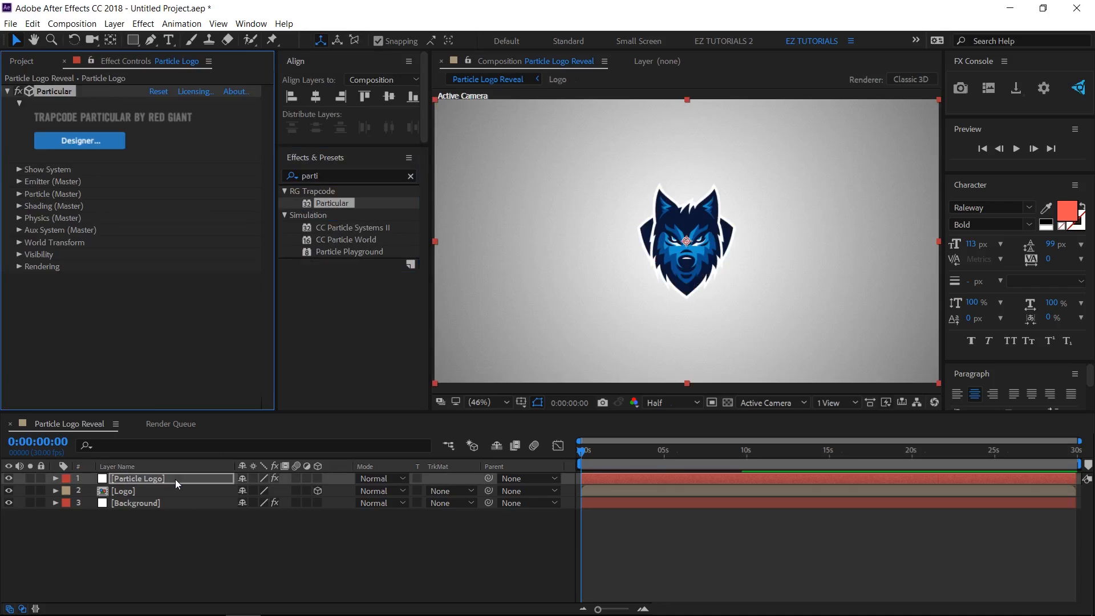
Set Particular's Emitter Type to Layer and choose the Logo layer as the layer emitter
{"action": "left_click", "coordinate": [19, 182]}
{"action": "left_click", "coordinate": [187, 149]}
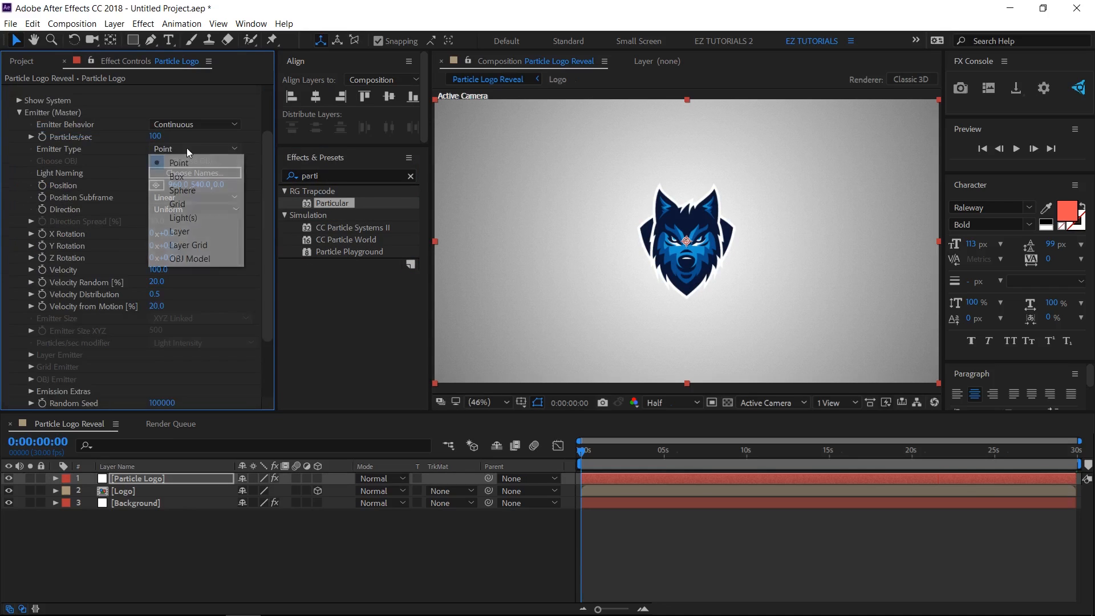
{"action": "left_click", "coordinate": [179, 231]}
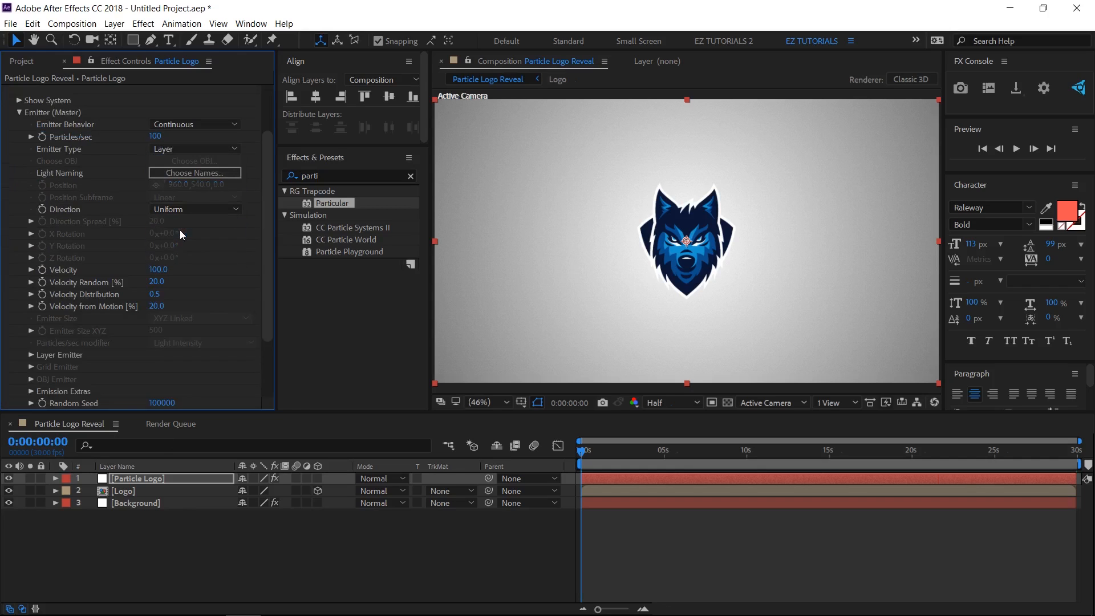
{"action": "left_click", "coordinate": [30, 355]}
{"action": "left_click", "coordinate": [174, 367]}
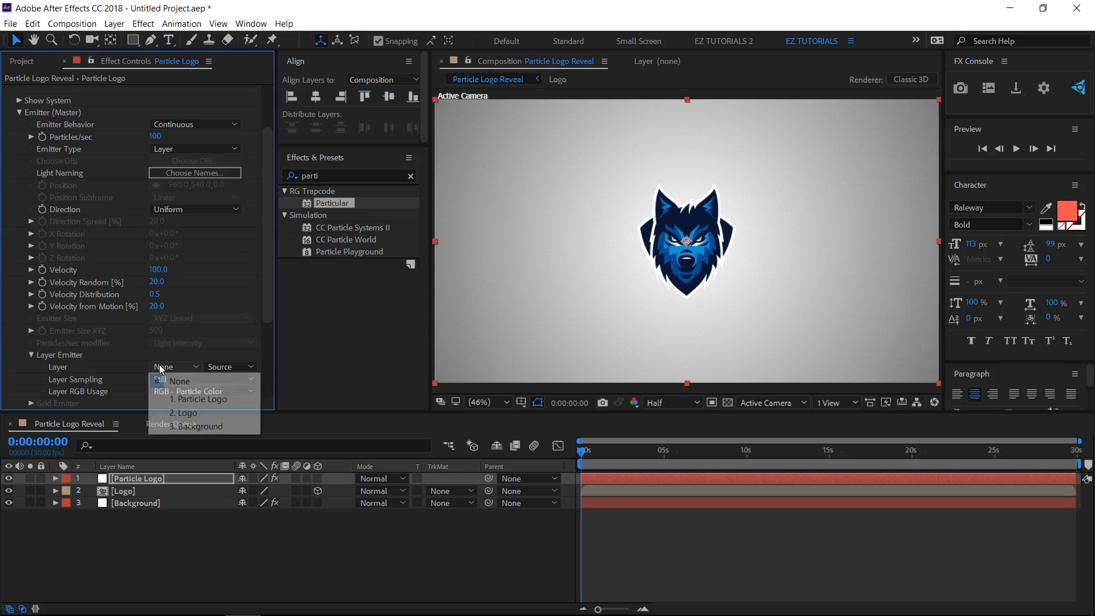
{"action": "left_click", "coordinate": [179, 412]}
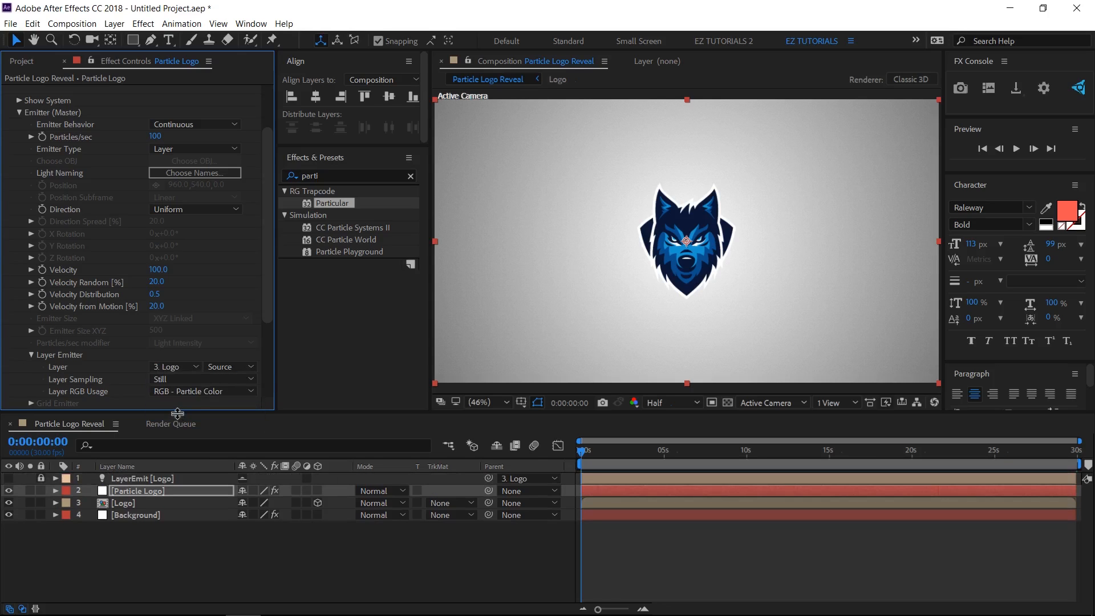
Set the emitter's Particles/sec to 25000 and preview the particles at about 0:00:03:28
{"action": "left_click", "coordinate": [157, 137]}
{"action": "type", "text": "25000"}
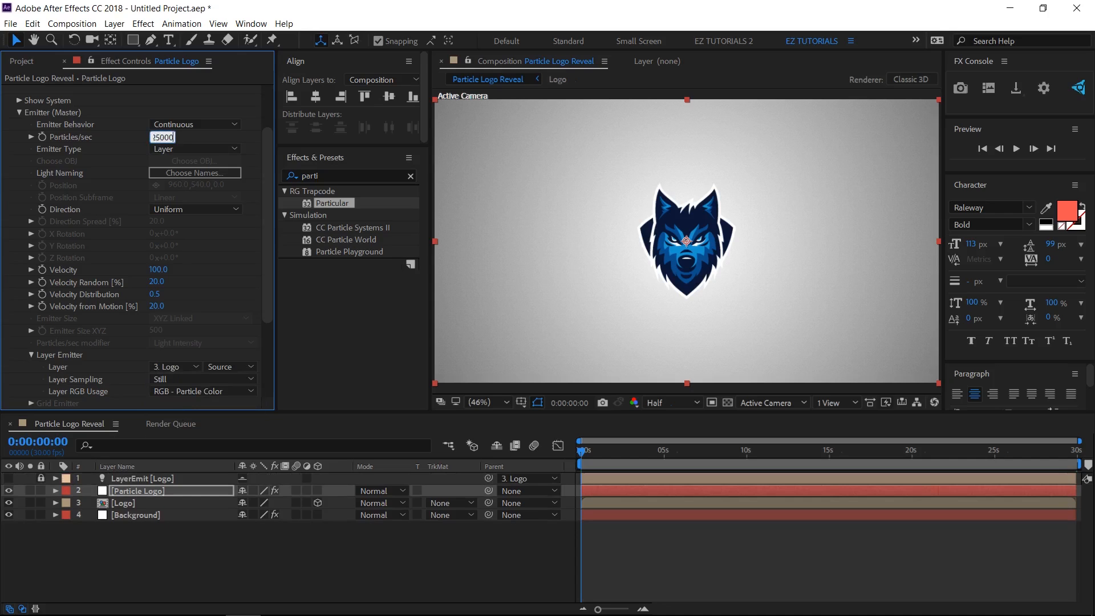
{"action": "key", "text": "Return"}
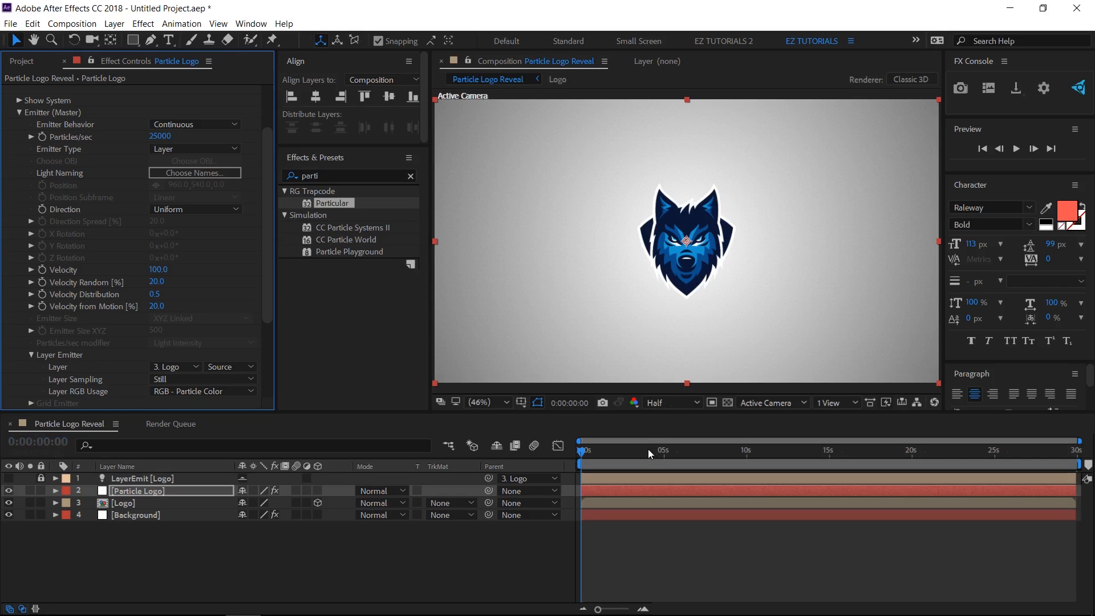
{"action": "left_click", "coordinate": [645, 452]}
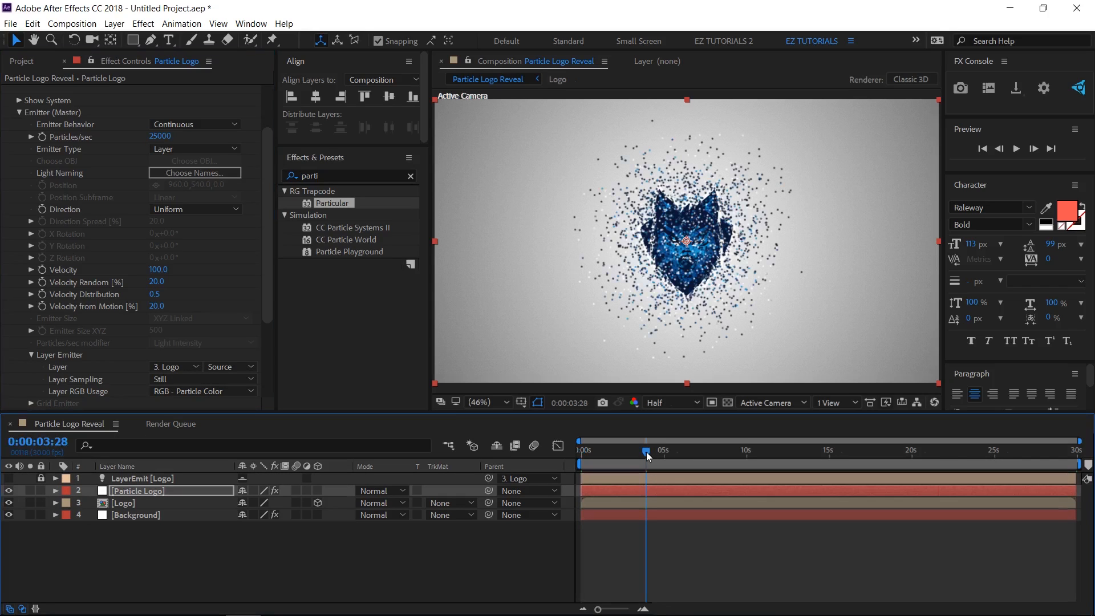
Set the Particle Logo emitter's Velocity, Velocity Random, Velocity Distribution and Velocity from Motion all to 0
{"action": "left_click", "coordinate": [159, 270]}
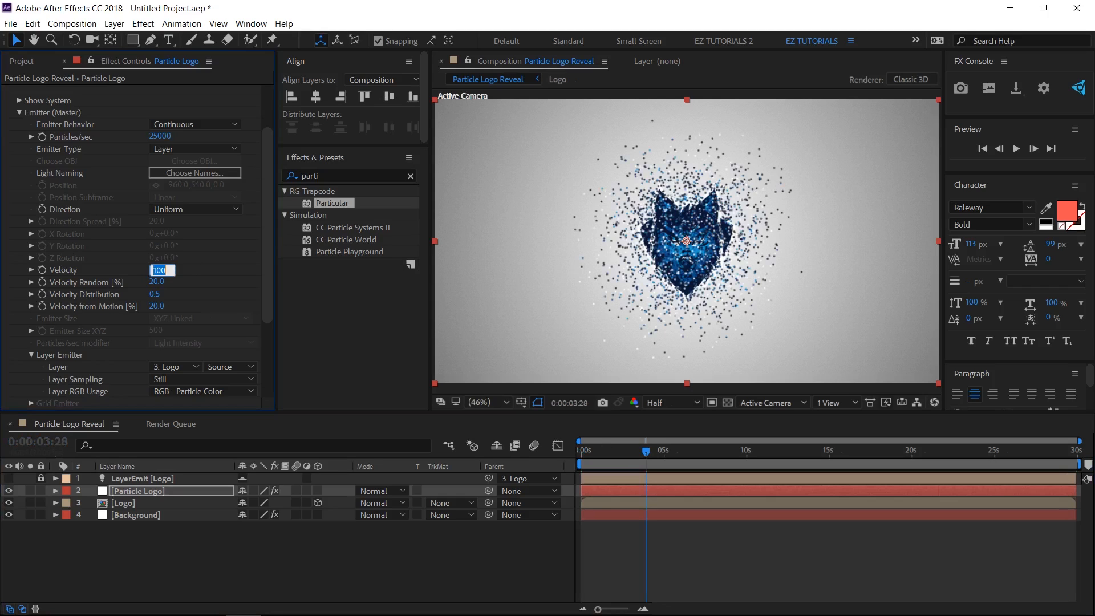
{"action": "type", "text": "0"}
{"action": "key", "text": "Tab"}
{"action": "type", "text": "0"}
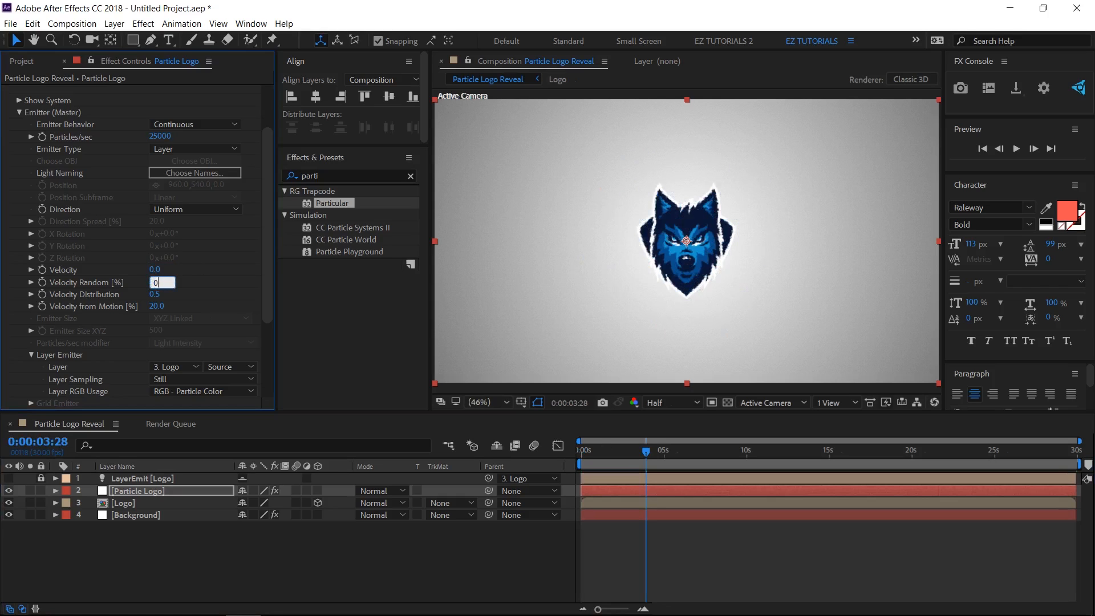
{"action": "key", "text": "Tab"}
{"action": "type", "text": "0"}
{"action": "key", "text": "Tab"}
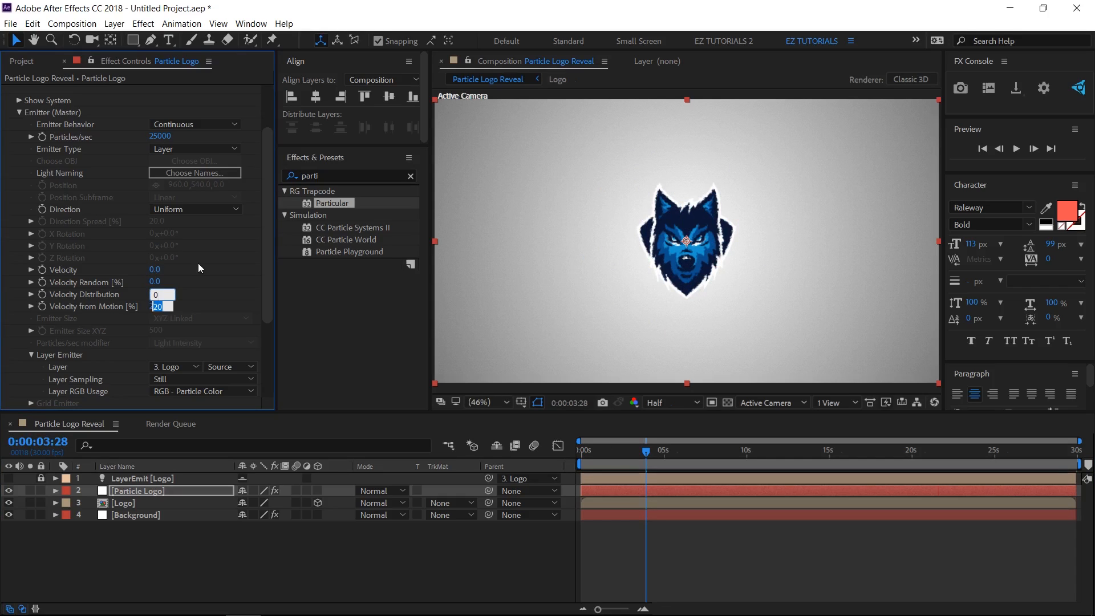
{"action": "type", "text": "0"}
{"action": "key", "text": "Return"}
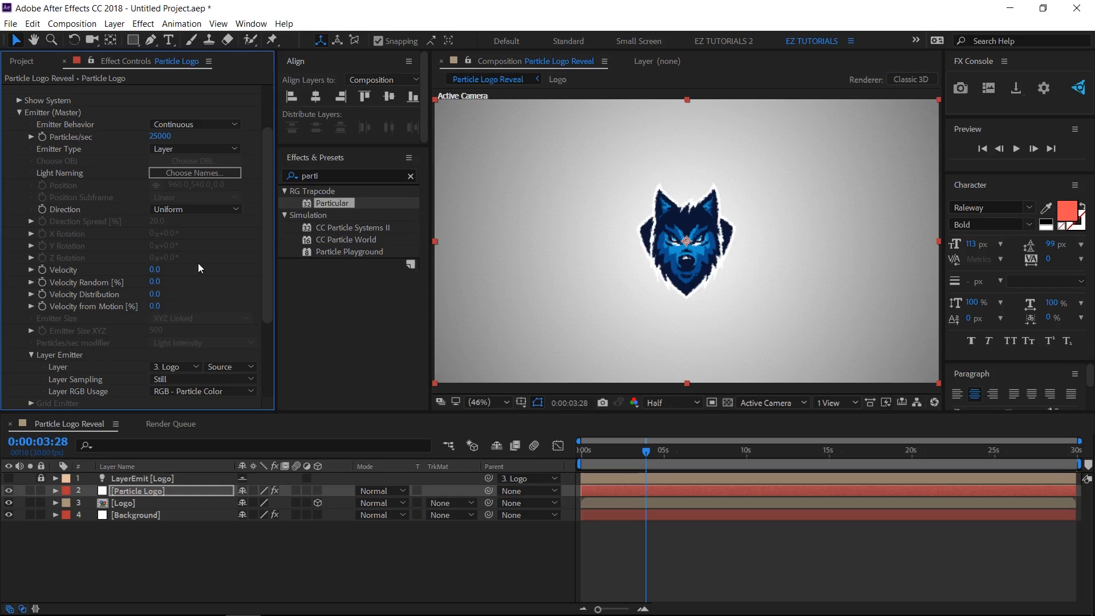
{"action": "left_click", "coordinate": [22, 114]}
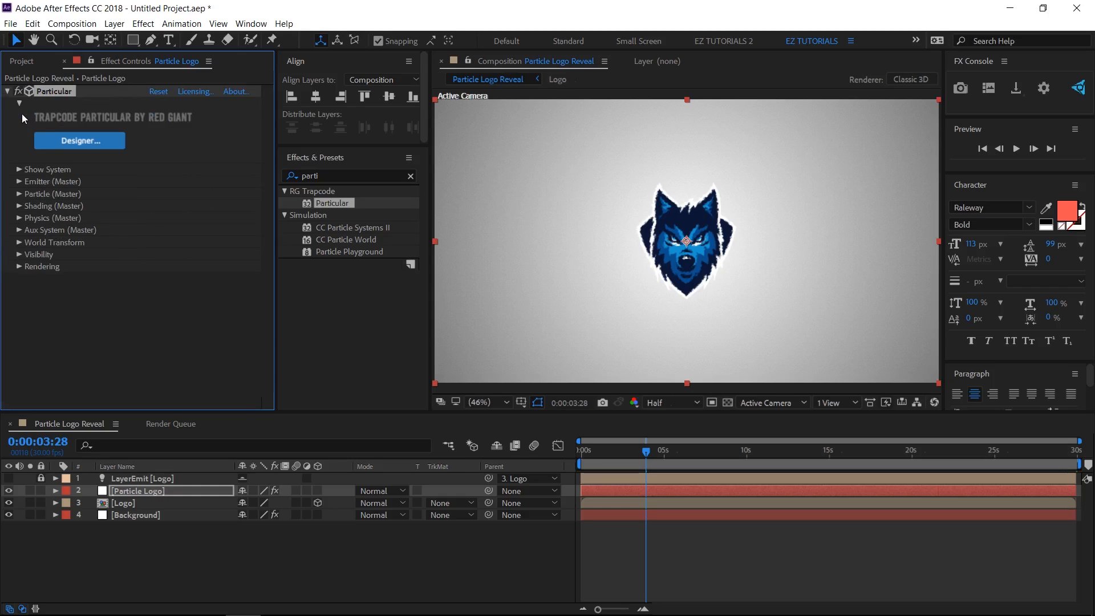
In the Particle Logo layer's Particle (Master) settings, set Life to 7 seconds and Sphere Feather to 0
{"action": "left_click", "coordinate": [19, 194]}
{"action": "scroll", "coordinate": [20, 197], "scroll_direction": "down", "scroll_amount": 3}
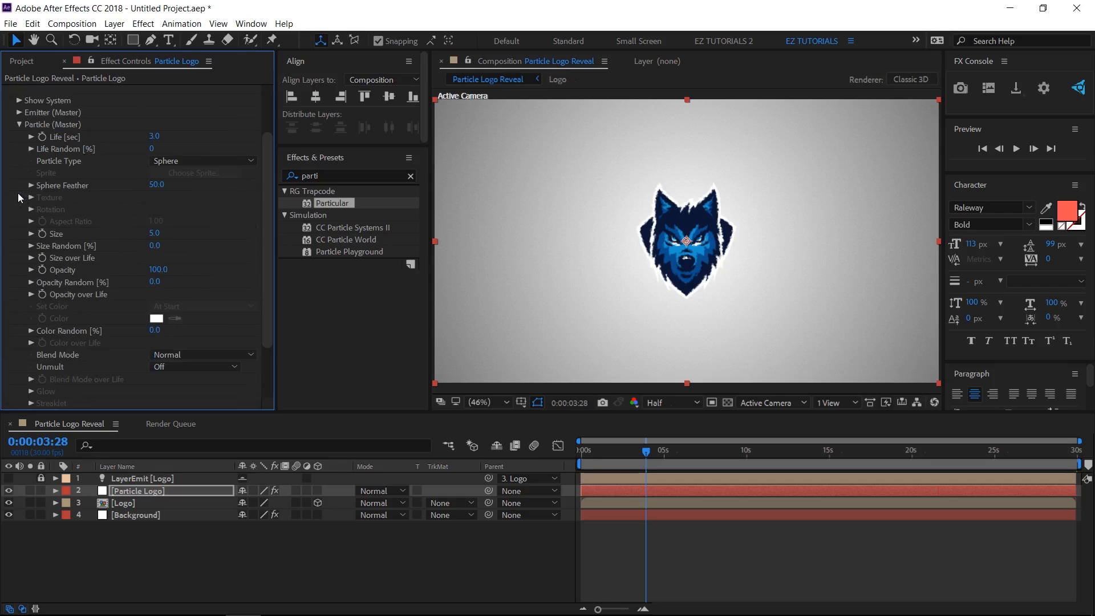
{"action": "left_click", "coordinate": [155, 136]}
{"action": "type", "text": "7"}
{"action": "key", "text": "Return"}
{"action": "left_click", "coordinate": [156, 185]}
{"action": "type", "text": "0"}
{"action": "key", "text": "Return"}
Set the Particle Logo particles' Size to 10 and Size Random to 35%
{"action": "left_click", "coordinate": [160, 235]}
{"action": "type", "text": "10"}
{"action": "key", "text": "Tab"}
{"action": "type", "text": "35"}
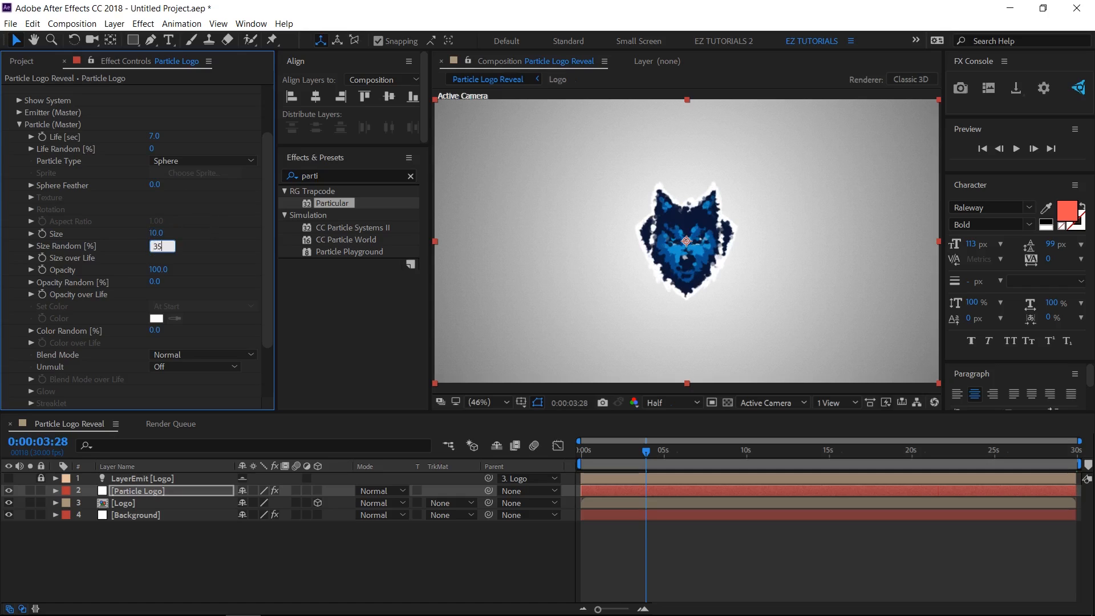
{"action": "key", "text": "Return"}
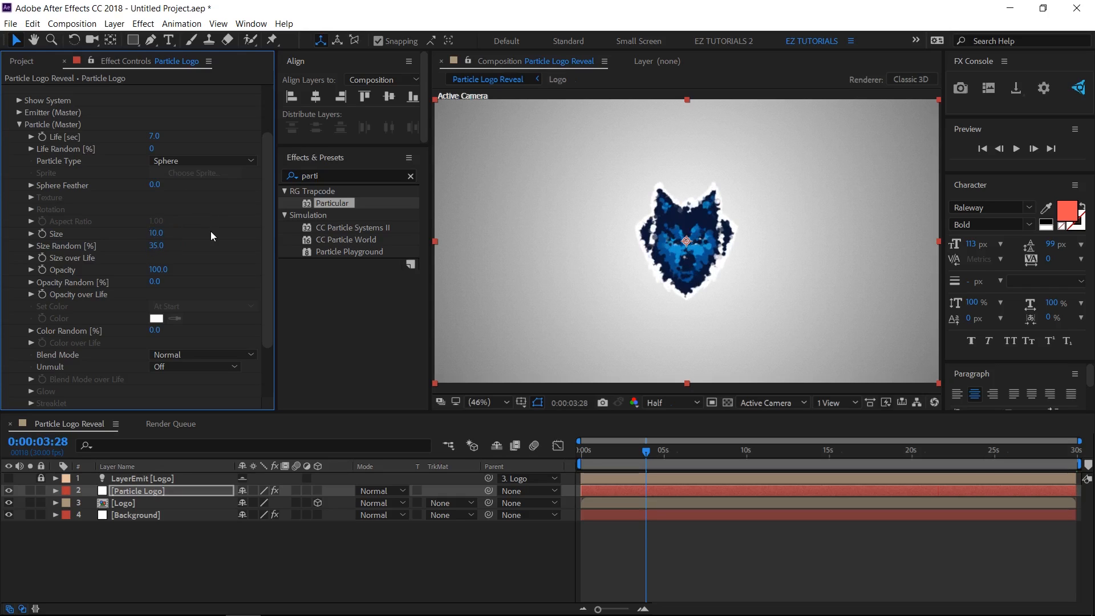
Apply the ramp-up-and-hold preset to Size over Life, then raise the curve's start to about mid-height and steepen its initial rise
{"action": "left_click", "coordinate": [31, 258]}
{"action": "left_click", "coordinate": [240, 290]}
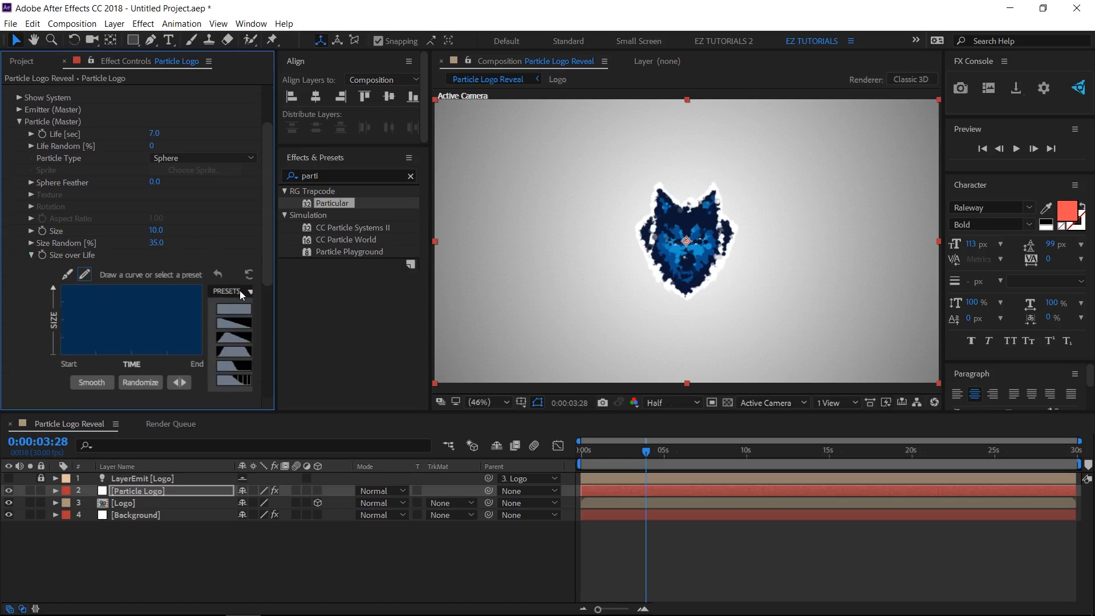
{"action": "left_click", "coordinate": [229, 353]}
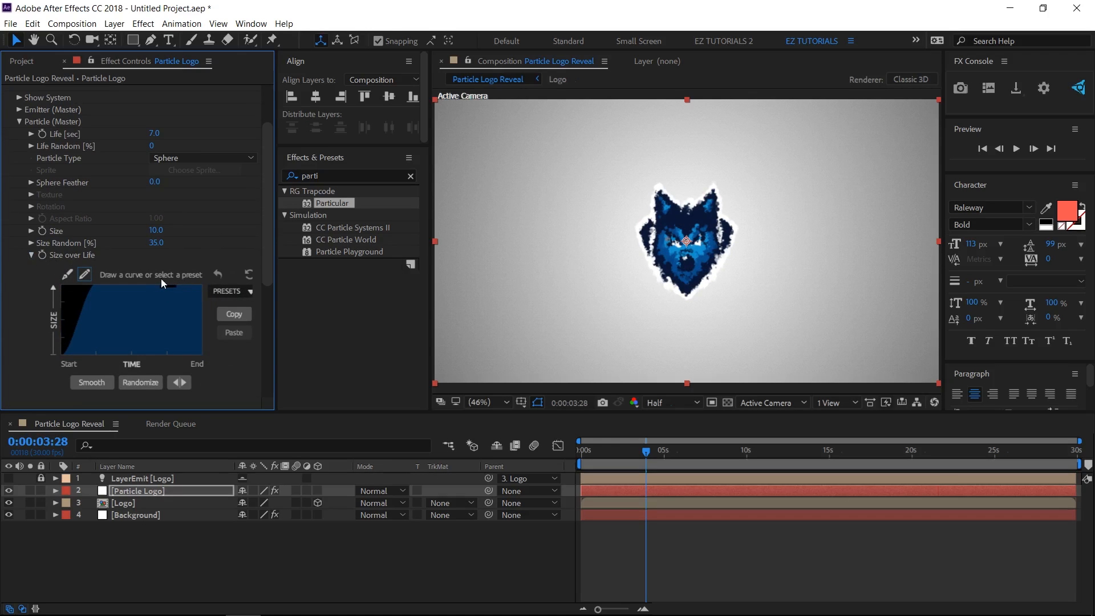
{"action": "left_click", "coordinate": [68, 274]}
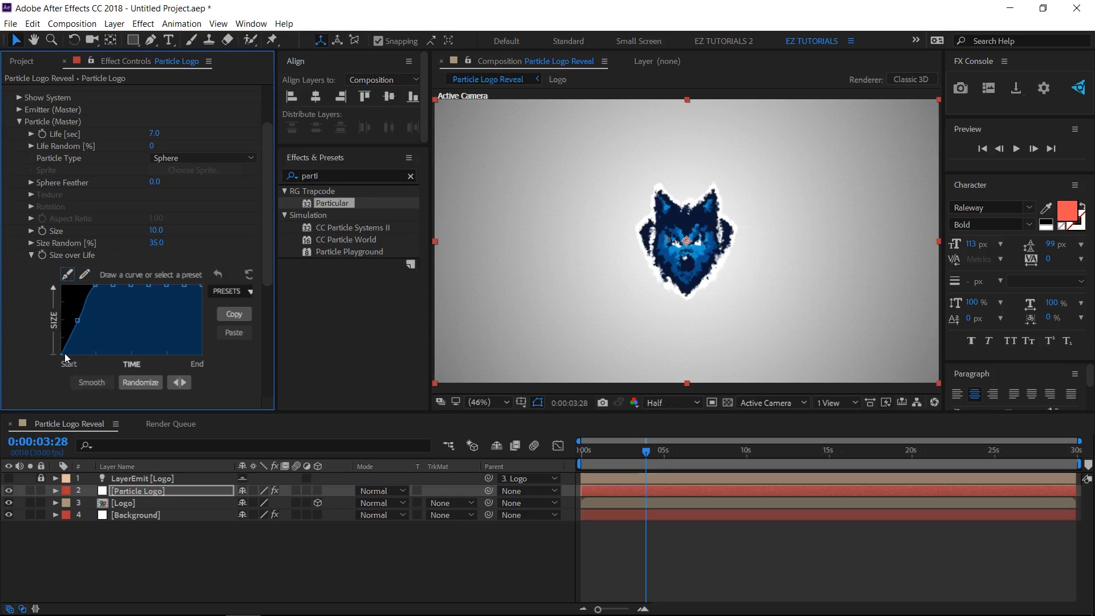
{"action": "left_click_drag", "start_coordinate": [61, 354], "coordinate": [70, 294]}
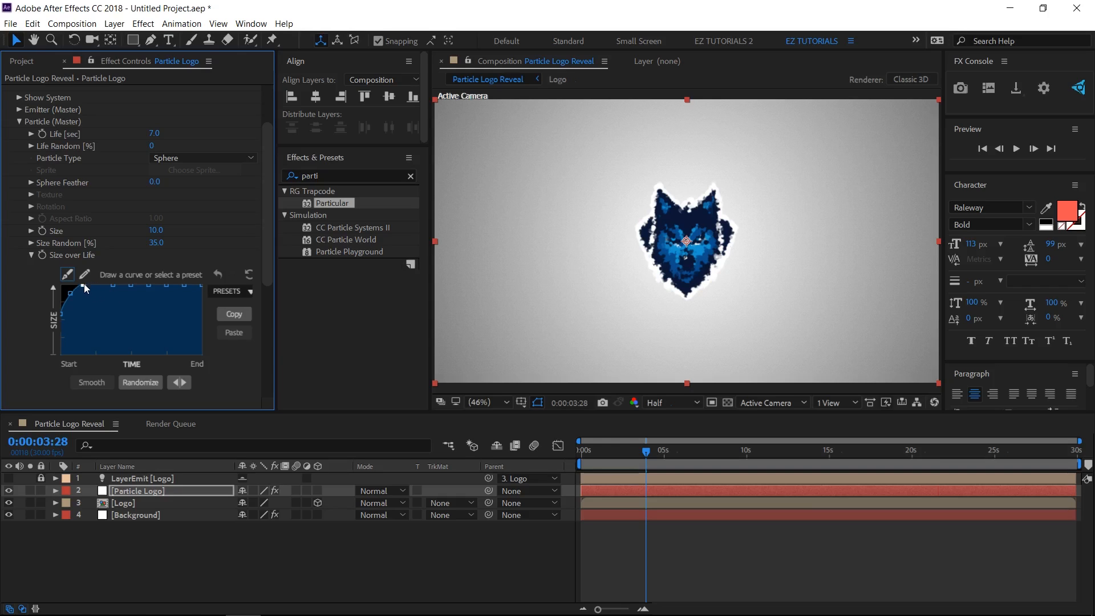
{"action": "left_click", "coordinate": [31, 255]}
{"action": "left_click", "coordinate": [22, 122]}
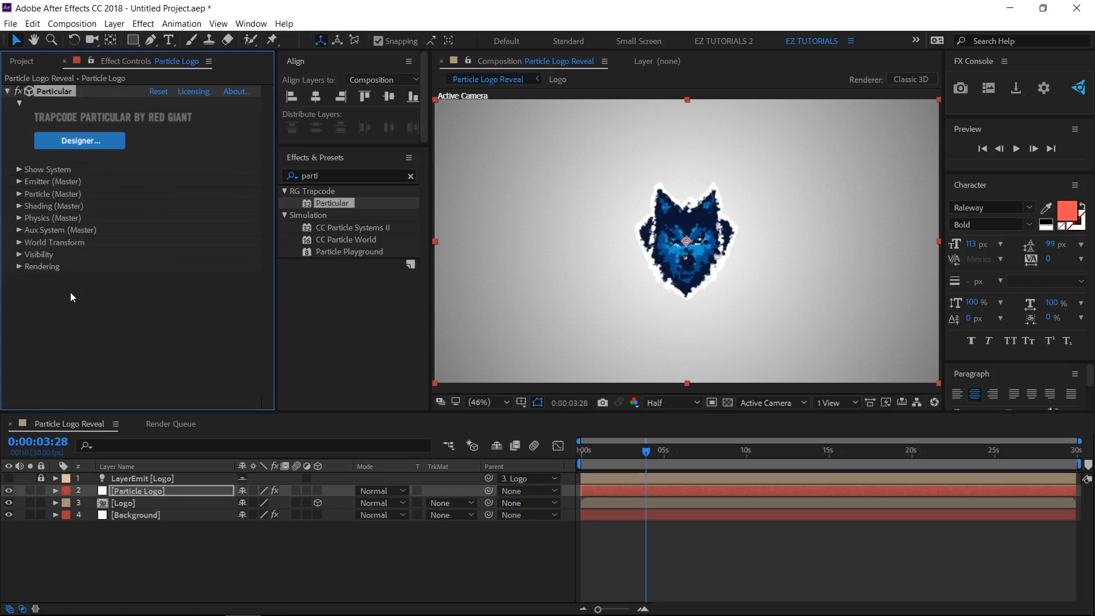
Duplicate the Particle Logo layer and rename the upper copy "Particle Generator"
{"action": "left_click", "coordinate": [133, 491]}
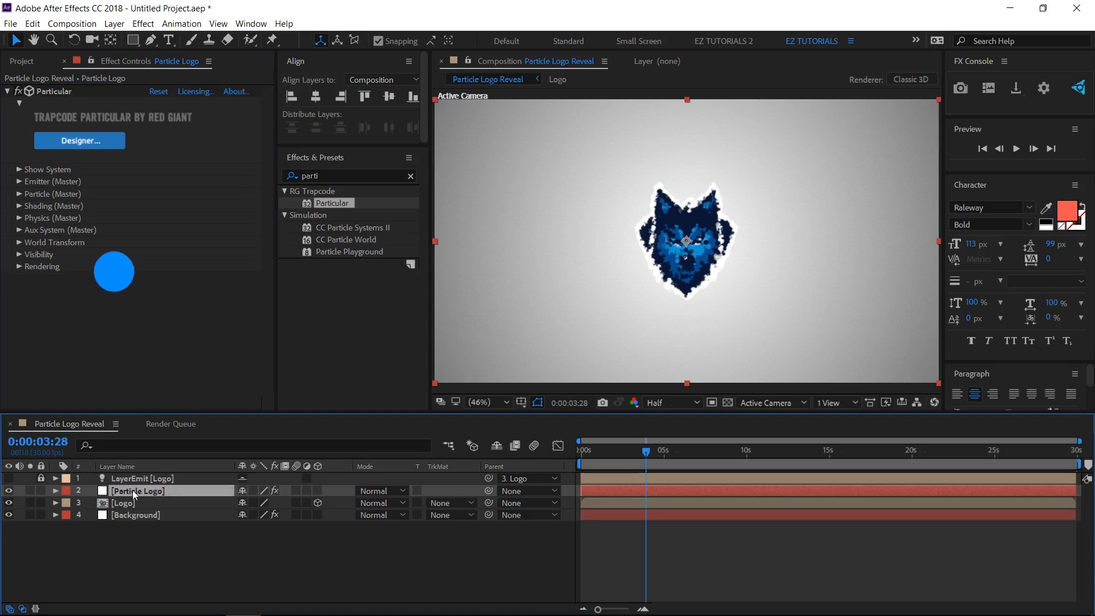
{"action": "key", "text": "ctrl+d"}
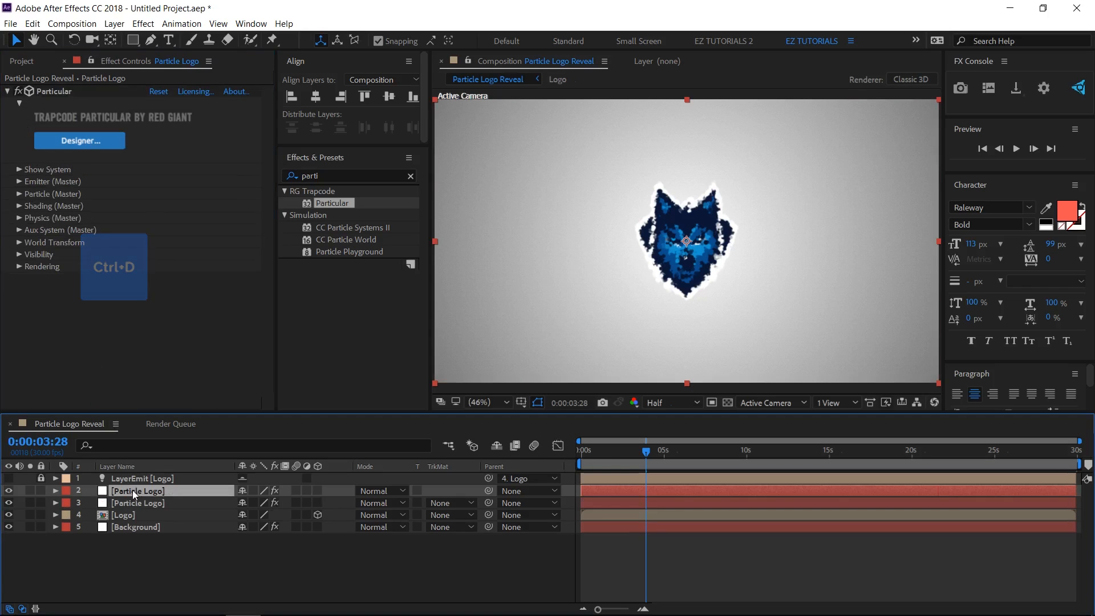
{"action": "key", "text": "Return"}
{"action": "type", "text": "Particle Generator"}
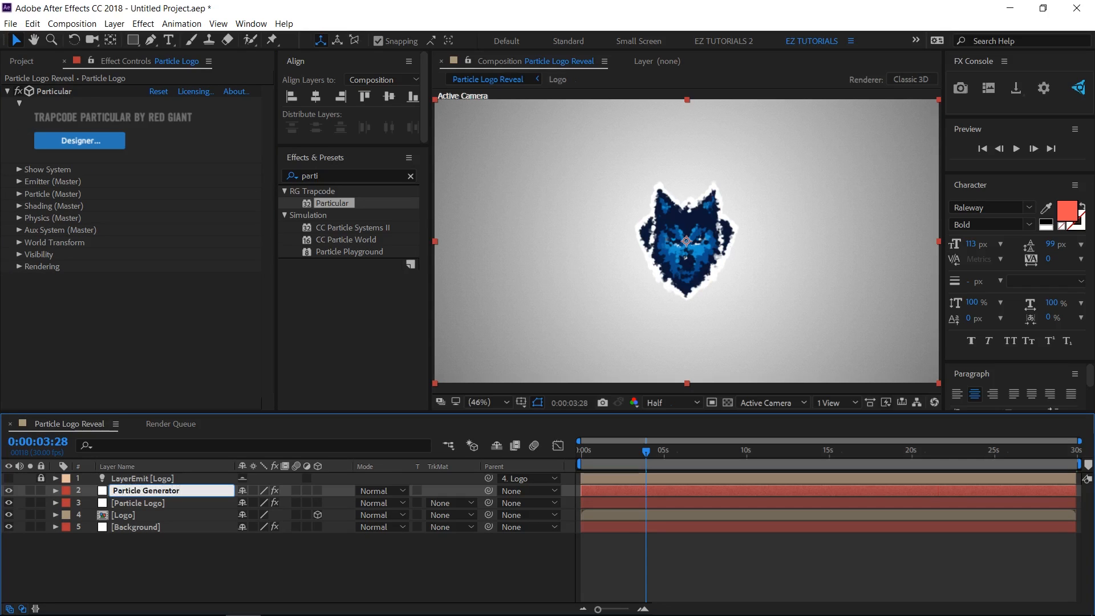
{"action": "key", "text": "Return"}
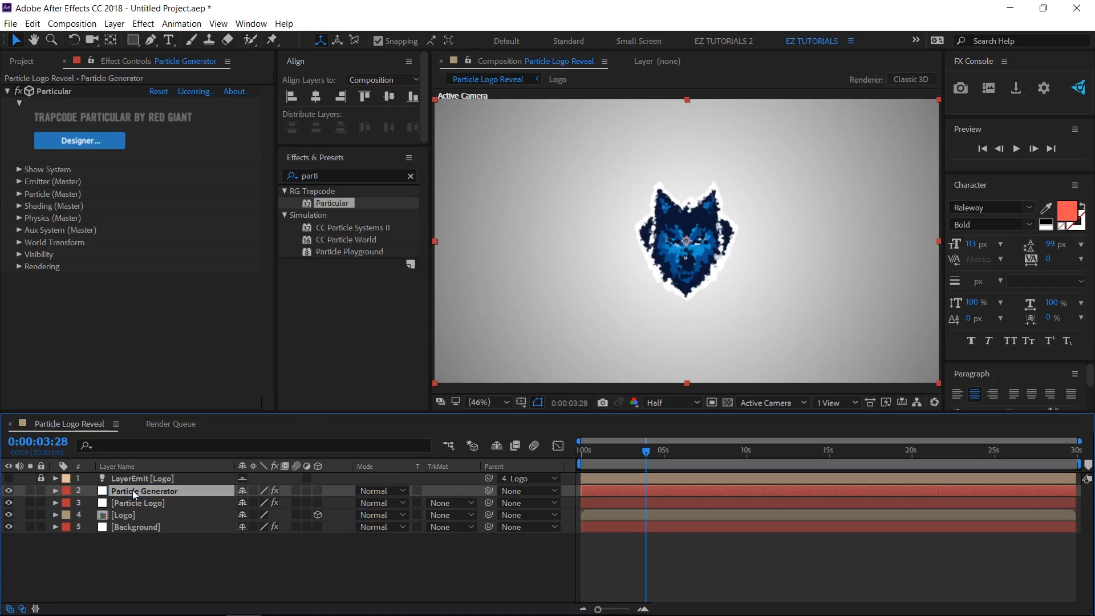
Create a new white 1920 x 1080 px solid layer named "Floor"
{"action": "right_click", "coordinate": [142, 556]}
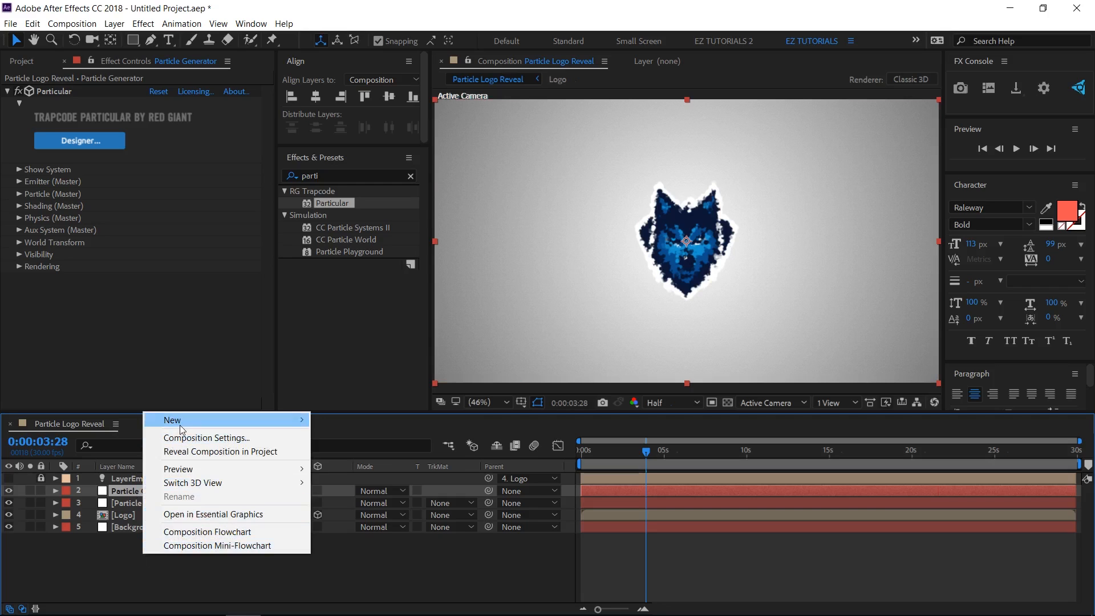
{"action": "mouse_move", "coordinate": [181, 429]}
{"action": "left_click", "coordinate": [366, 451]}
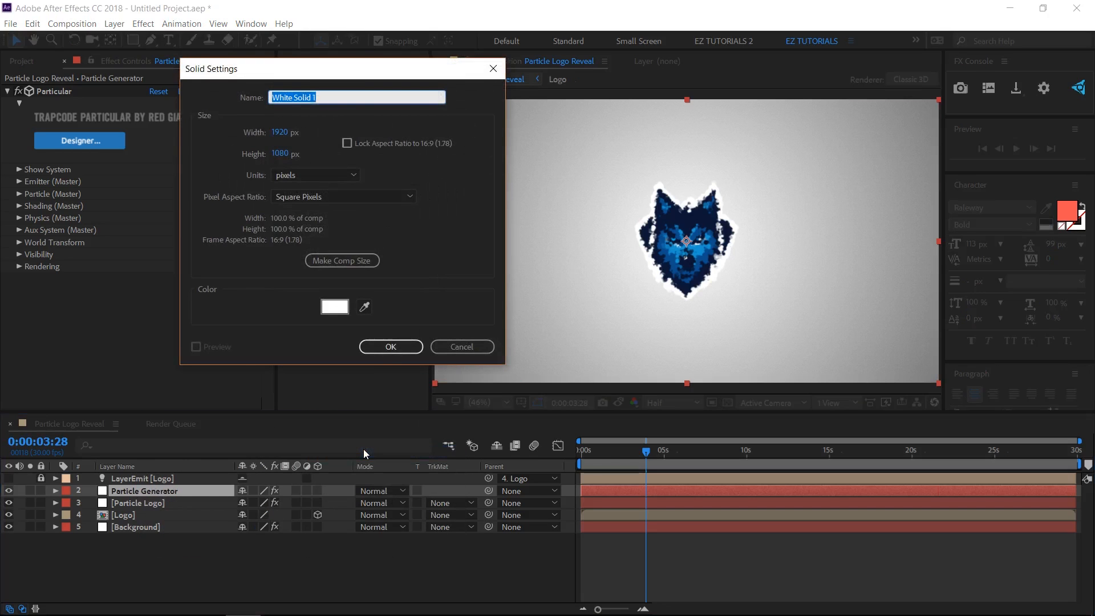
{"action": "type", "text": "Floor"}
{"action": "key", "text": "Return"}
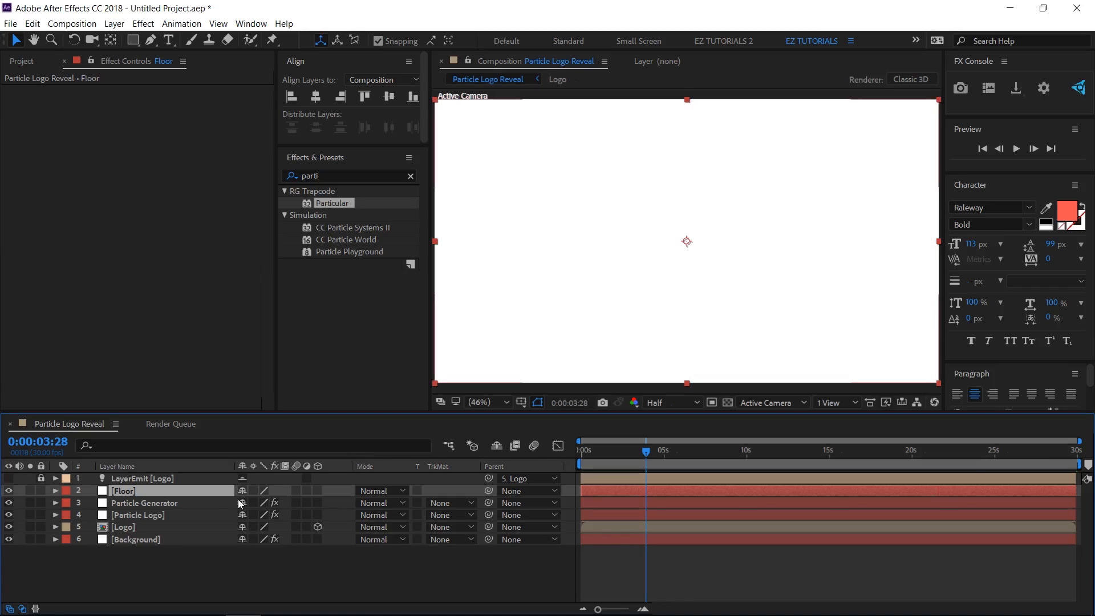
Make the Floor layer 3D and set its X Rotation to 90°
{"action": "left_click", "coordinate": [317, 491]}
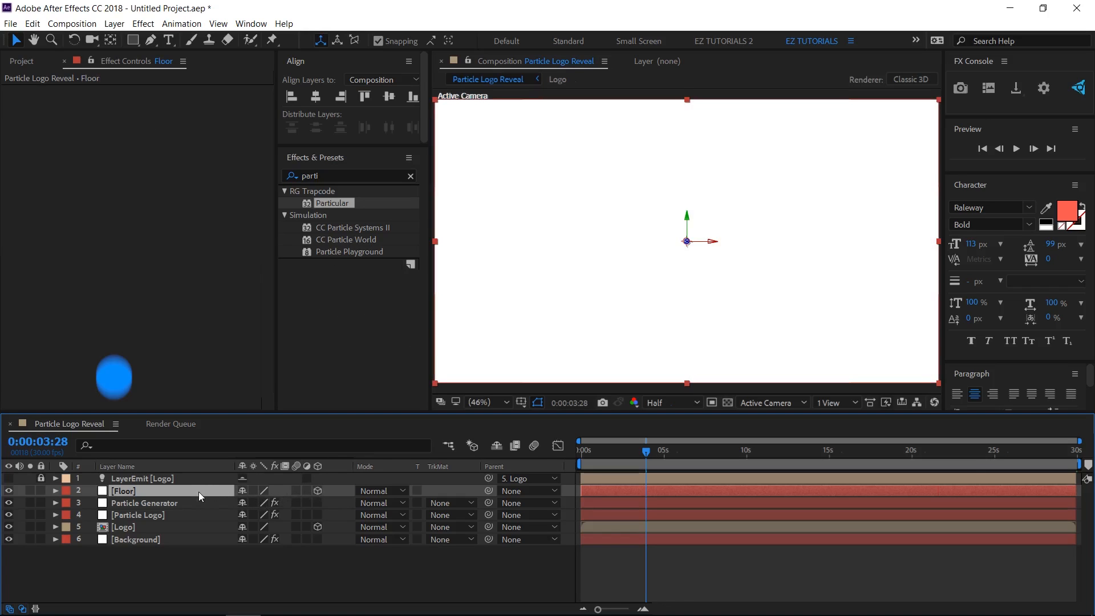
{"action": "key", "text": "r"}
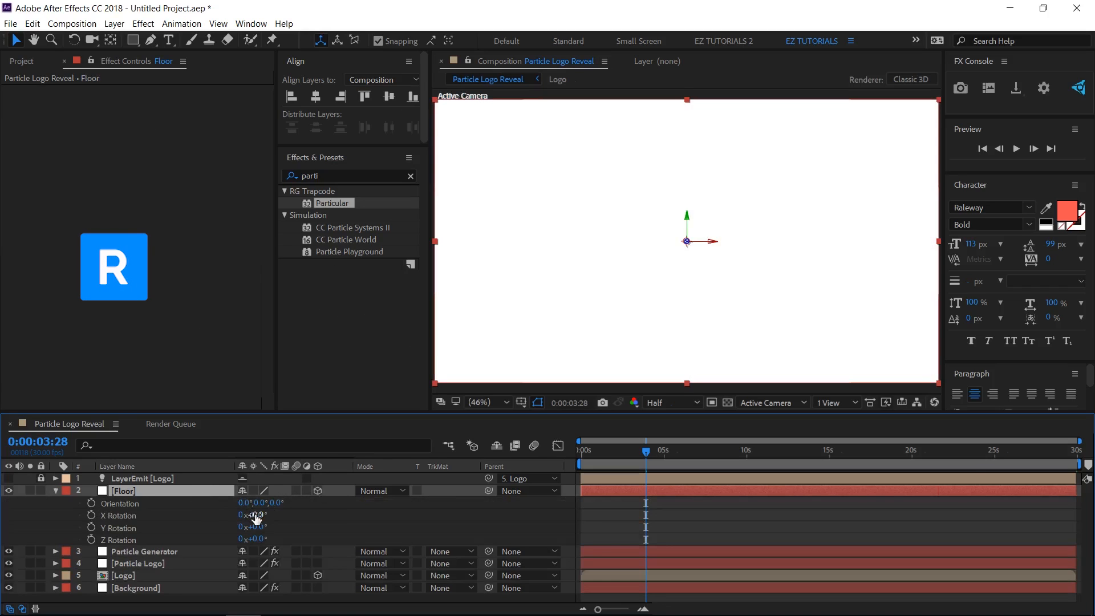
{"action": "left_click", "coordinate": [256, 515]}
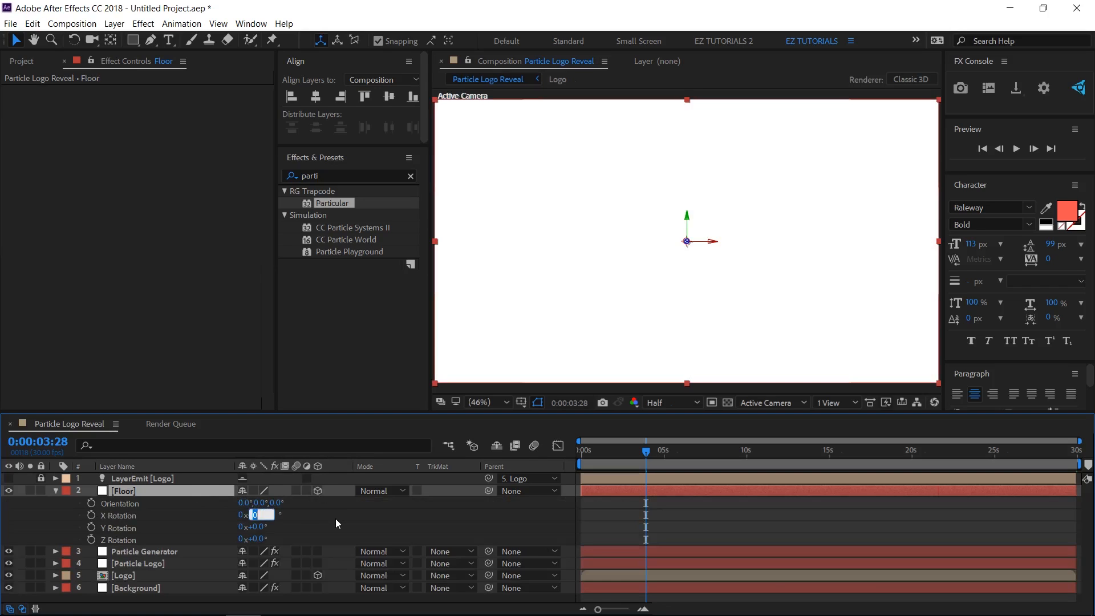
{"action": "type", "text": "90"}
{"action": "key", "text": "Return"}
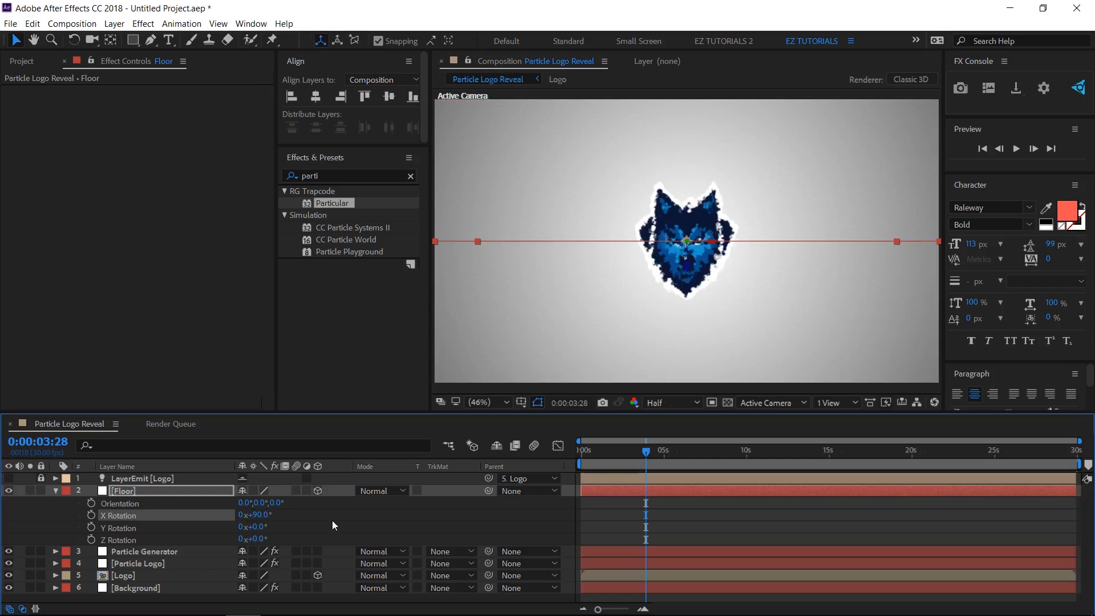
Set the Floor layer's Y position to 960 and move the layer beneath Background in the stack
{"action": "key", "text": "p"}
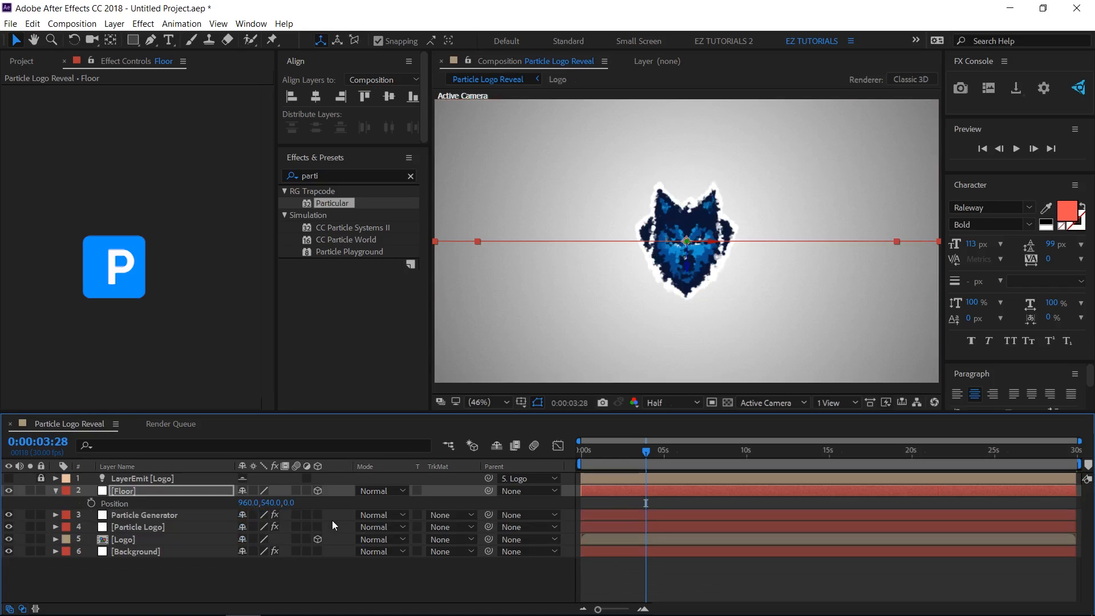
{"action": "left_click", "coordinate": [272, 503]}
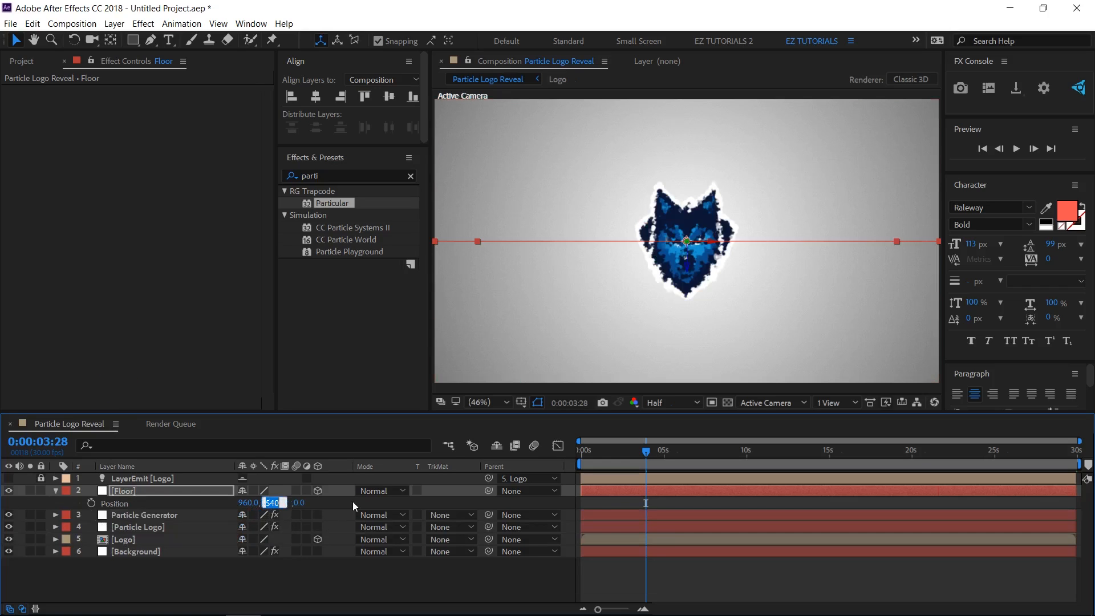
{"action": "type", "text": "960"}
{"action": "key", "text": "Return"}
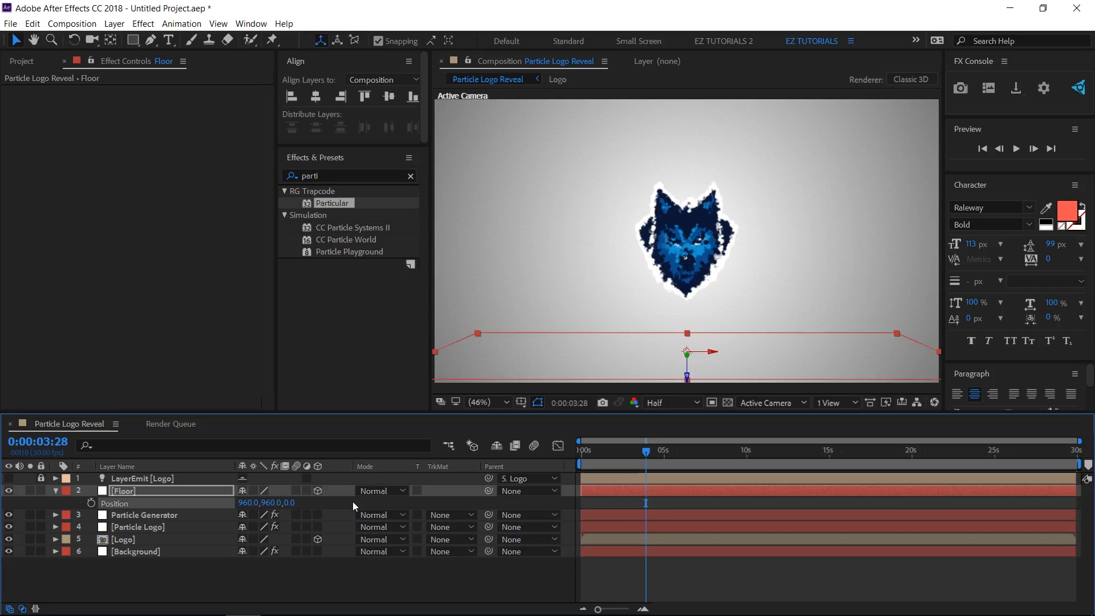
{"action": "left_click_drag", "start_coordinate": [146, 488], "coordinate": [154, 573]}
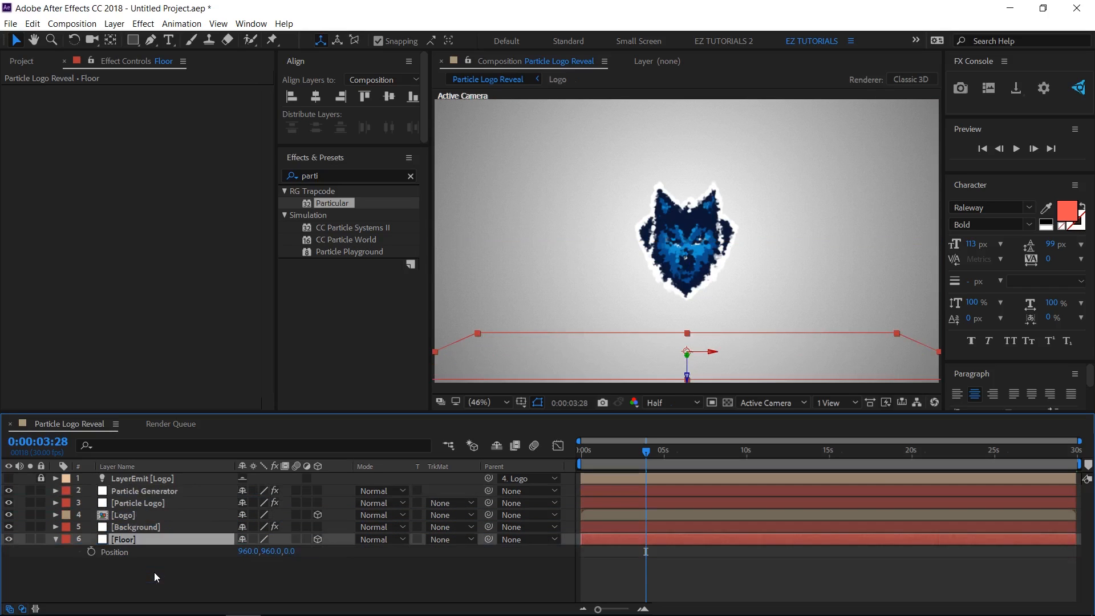
On Particle Generator's emitter, set Velocity to 100, Velocity Random to 20, Velocity Distribution to 0.5 and Velocity from Motion to 20
{"action": "left_click", "coordinate": [138, 491]}
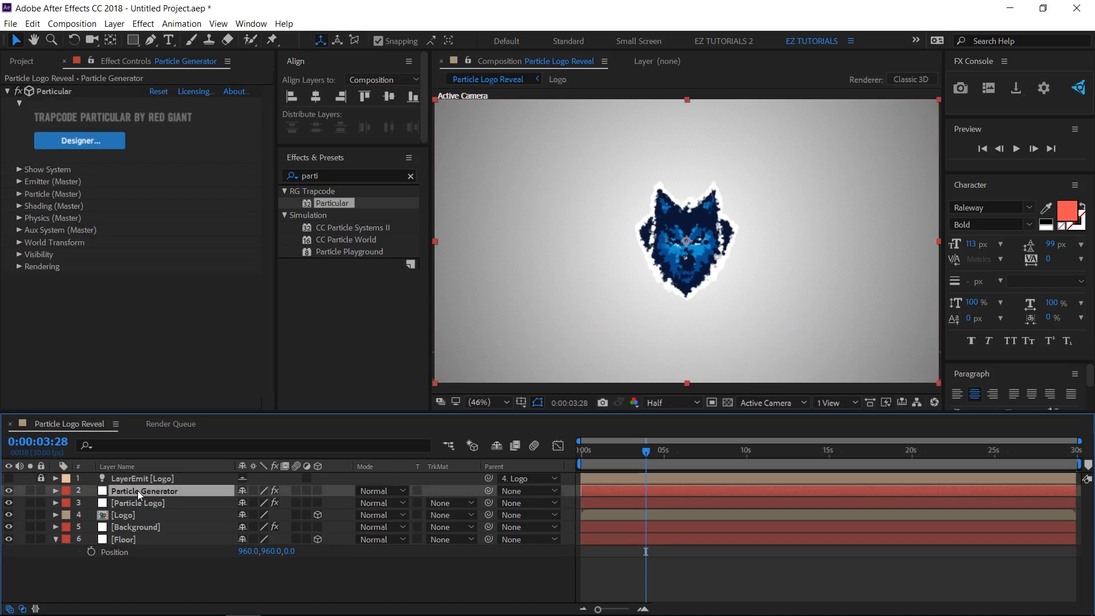
{"action": "left_click", "coordinate": [19, 181]}
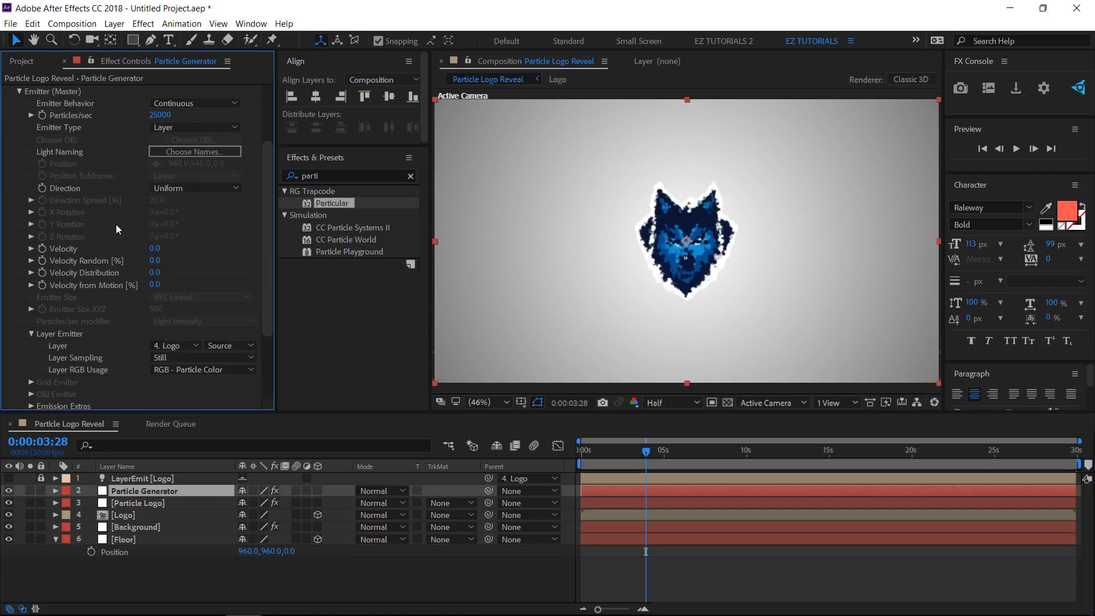
{"action": "left_click", "coordinate": [155, 249]}
{"action": "type", "text": "100"}
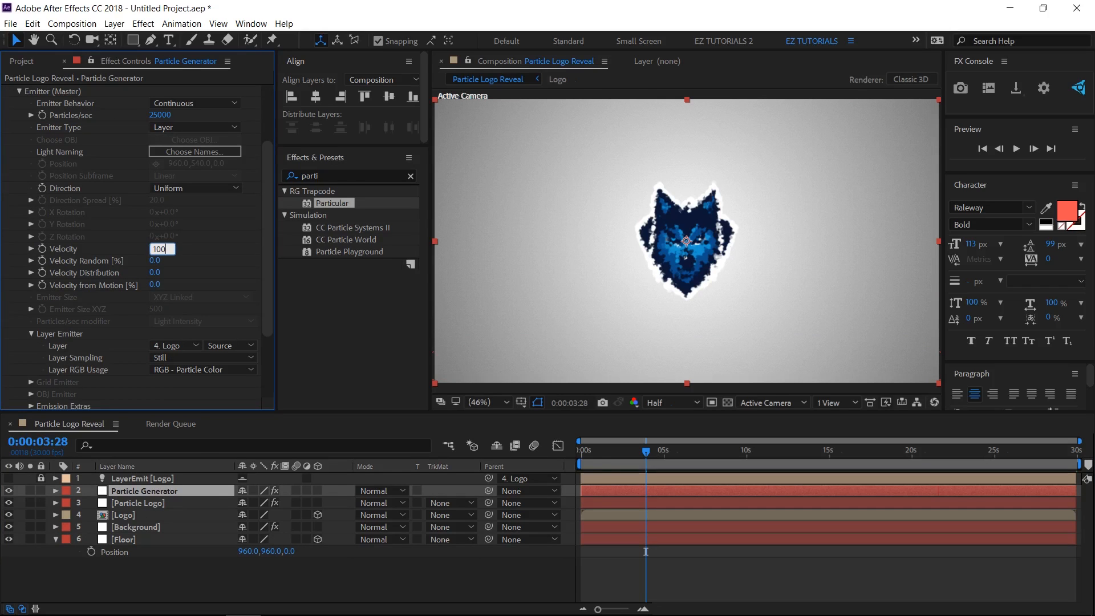
{"action": "key", "text": "Tab"}
{"action": "type", "text": "20"}
{"action": "key", "text": "Tab"}
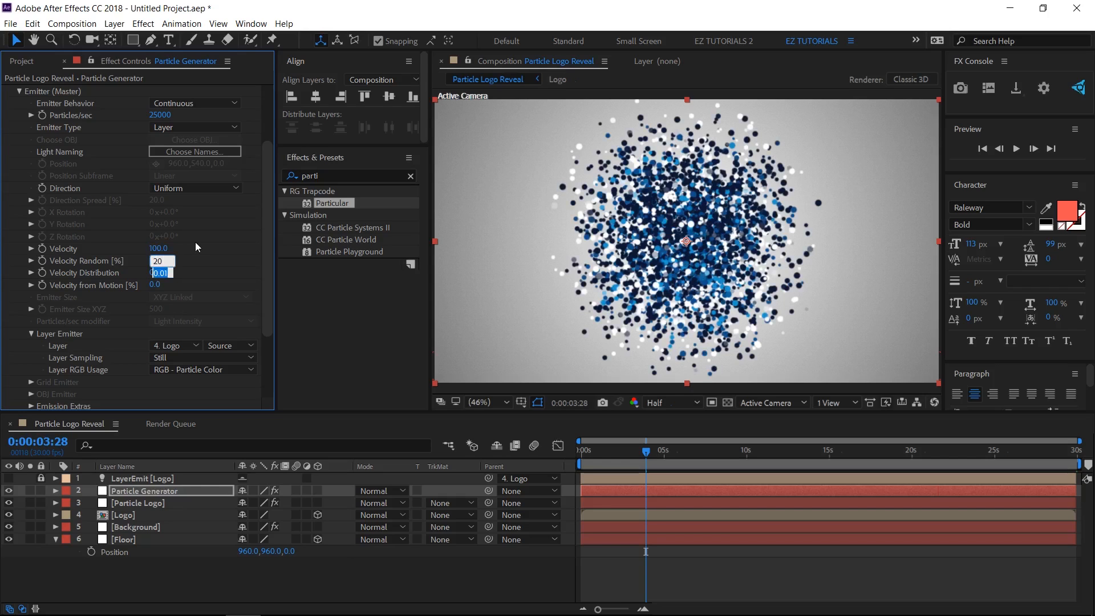
{"action": "type", "text": ".5"}
{"action": "key", "text": "Tab"}
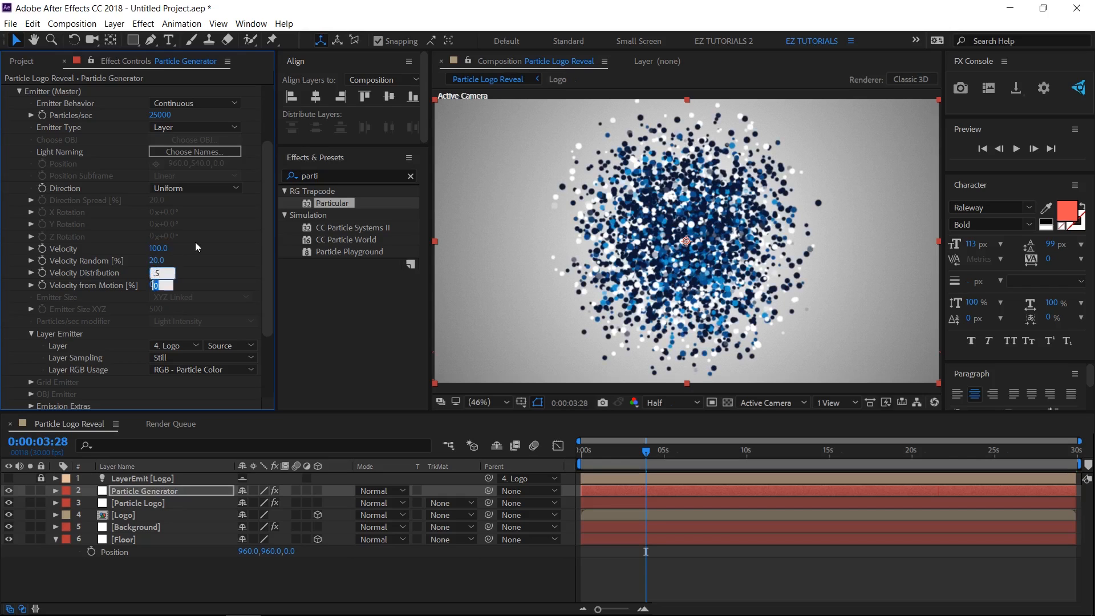
{"action": "type", "text": "20"}
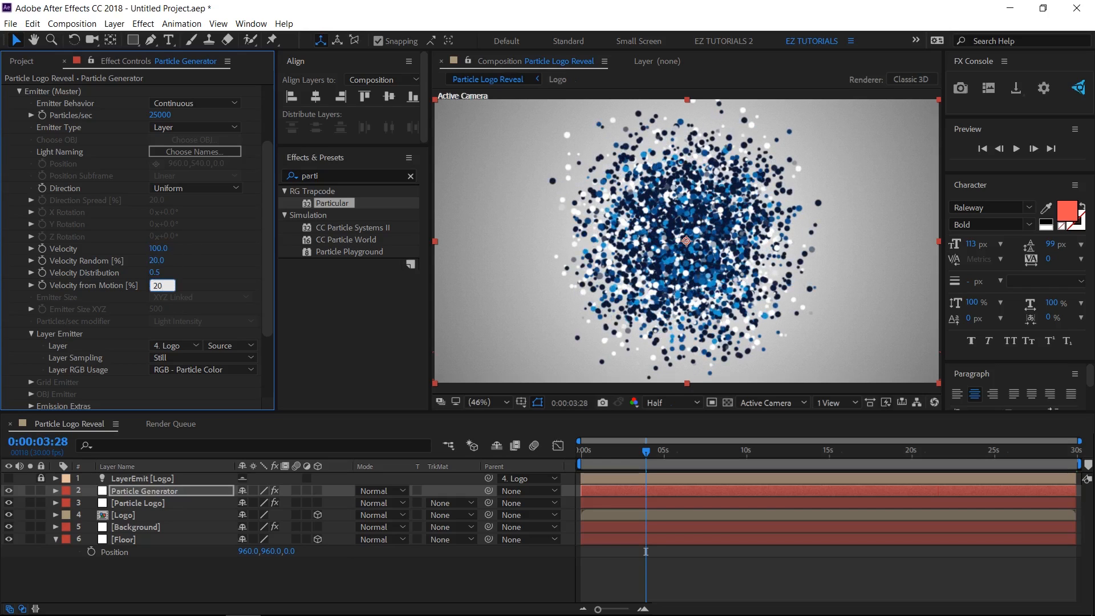
{"action": "key", "text": "Return"}
{"action": "left_click", "coordinate": [20, 92]}
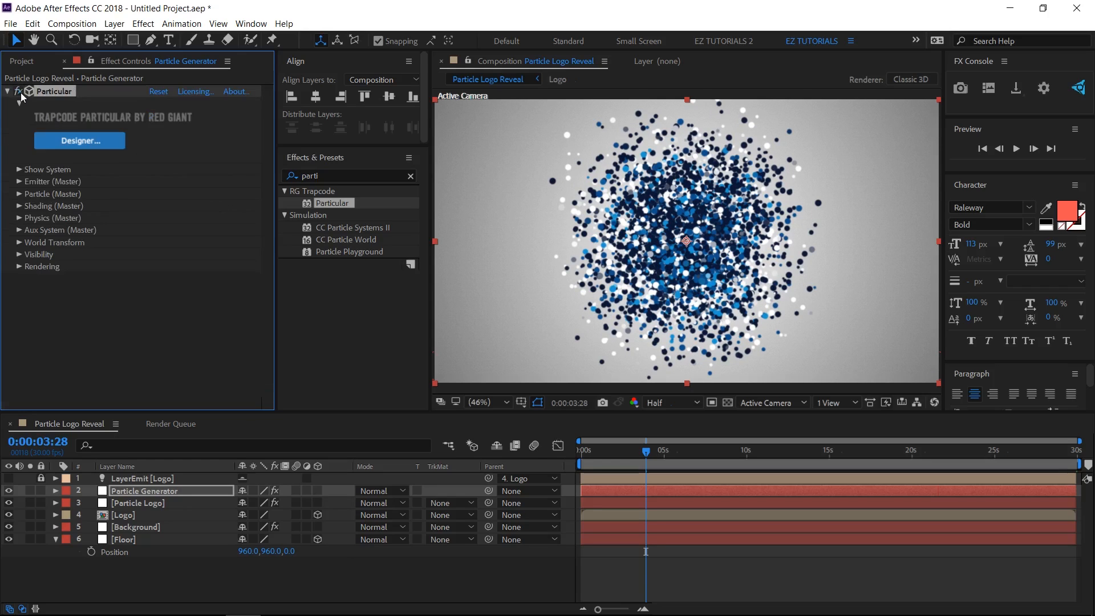
Shape Particle Generator's Opacity over Life curve to start at full opacity, hold, and fade out only near the end of life
{"action": "left_click", "coordinate": [19, 194]}
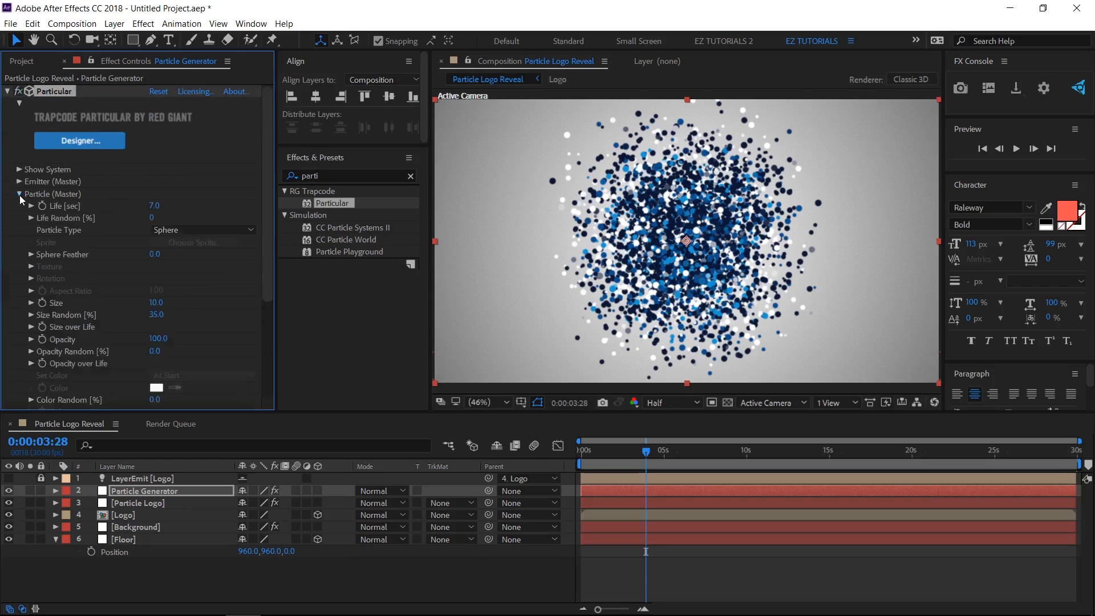
{"action": "scroll", "coordinate": [23, 203], "scroll_direction": "down", "scroll_amount": 2}
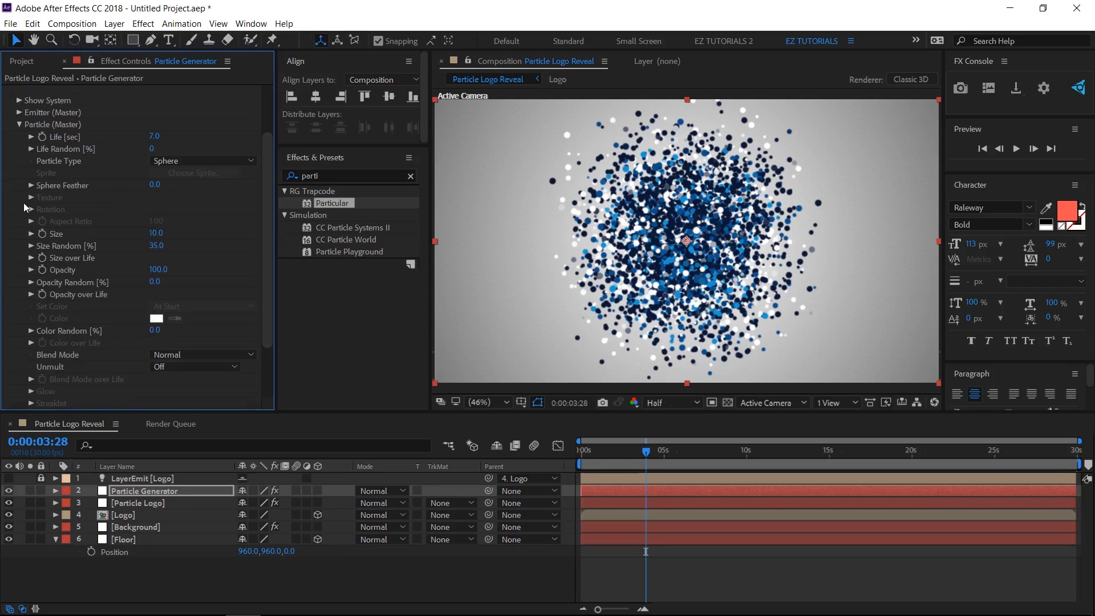
{"action": "left_click", "coordinate": [31, 294]}
{"action": "scroll", "coordinate": [29, 292], "scroll_direction": "down", "scroll_amount": 2}
{"action": "left_click", "coordinate": [228, 292]}
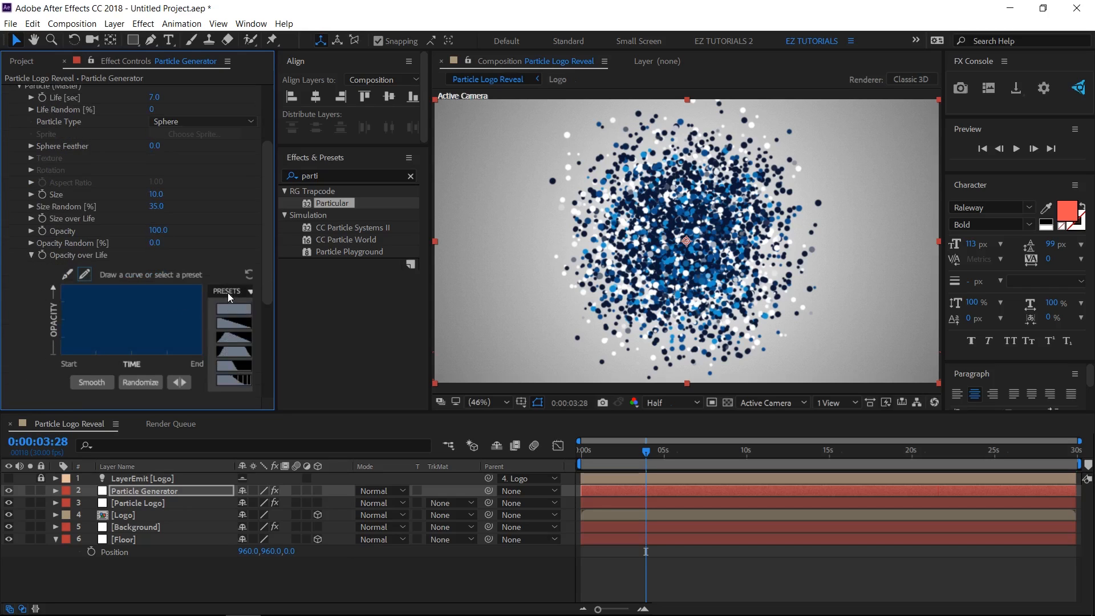
{"action": "left_click", "coordinate": [236, 354]}
{"action": "left_click_drag", "start_coordinate": [107, 287], "coordinate": [60, 286]}
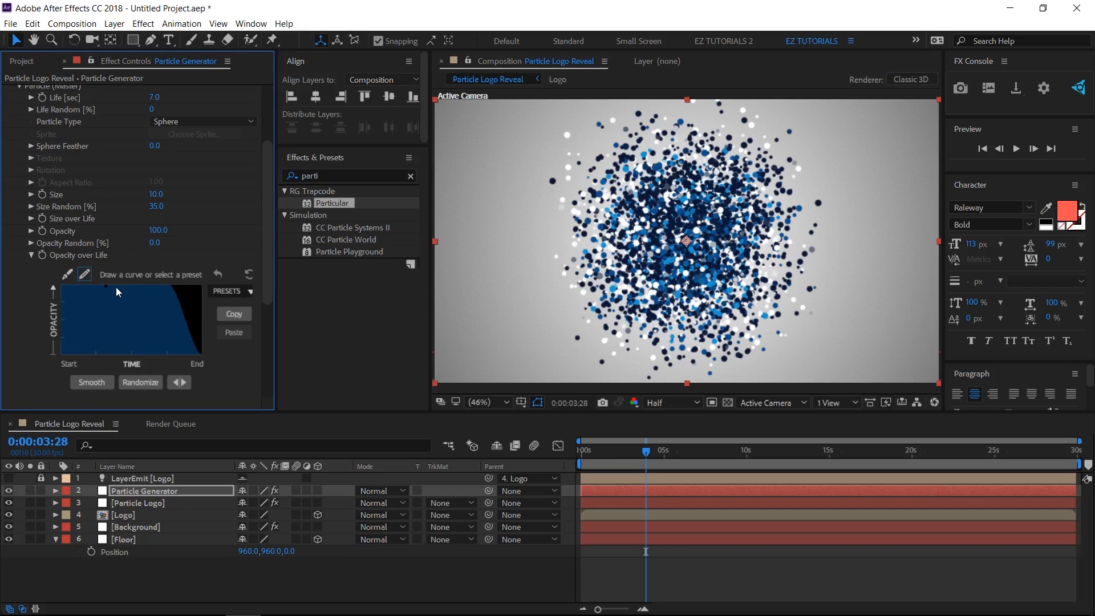
{"action": "left_click", "coordinate": [32, 255]}
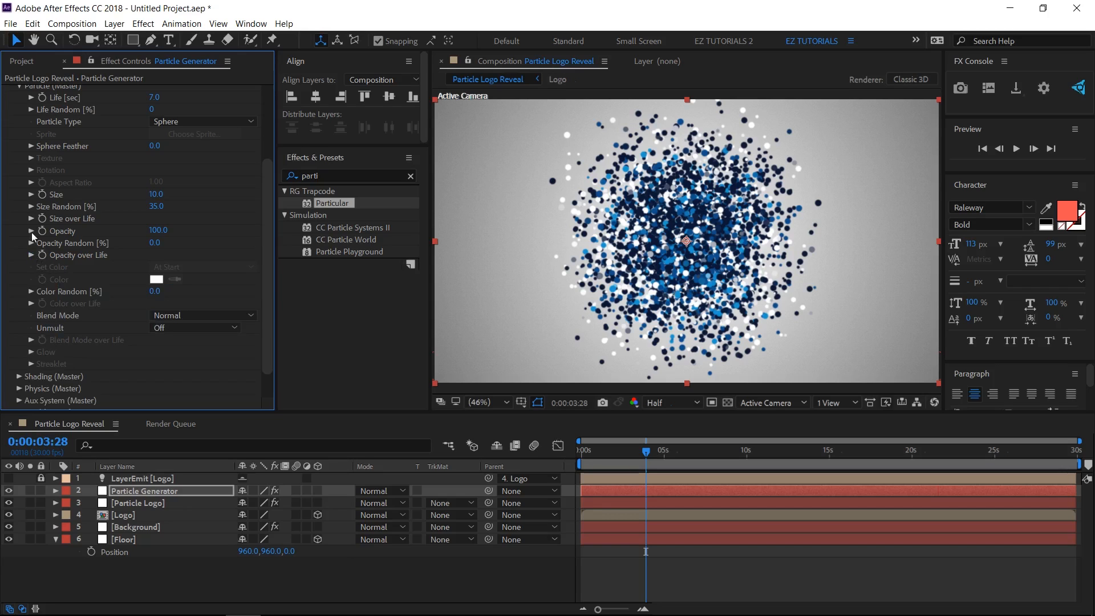
{"action": "scroll", "coordinate": [29, 112], "scroll_direction": "up", "scroll_amount": 3}
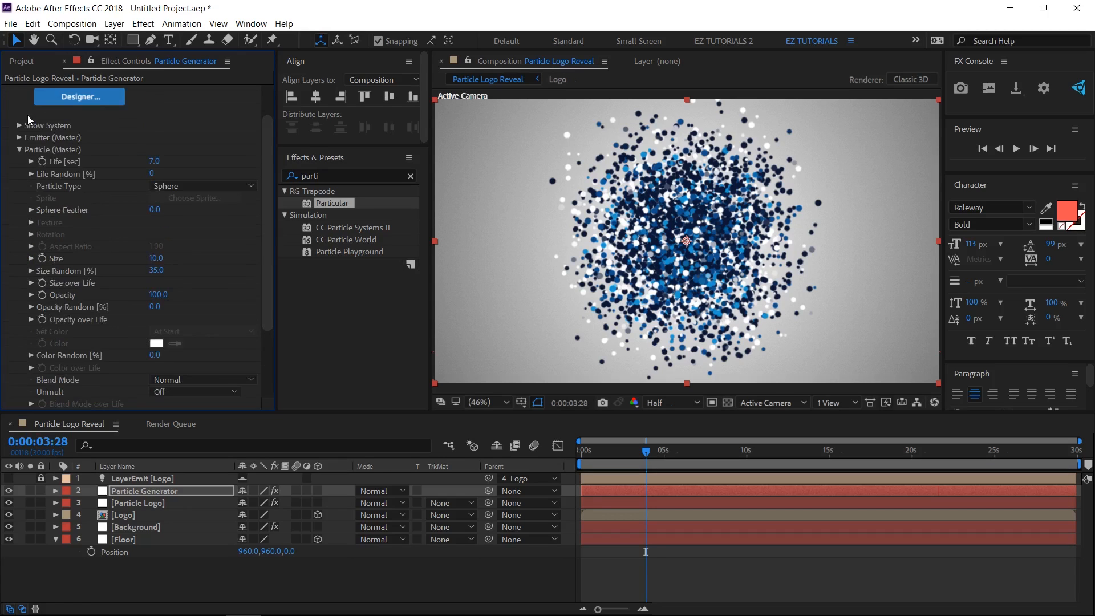
{"action": "left_click", "coordinate": [19, 149]}
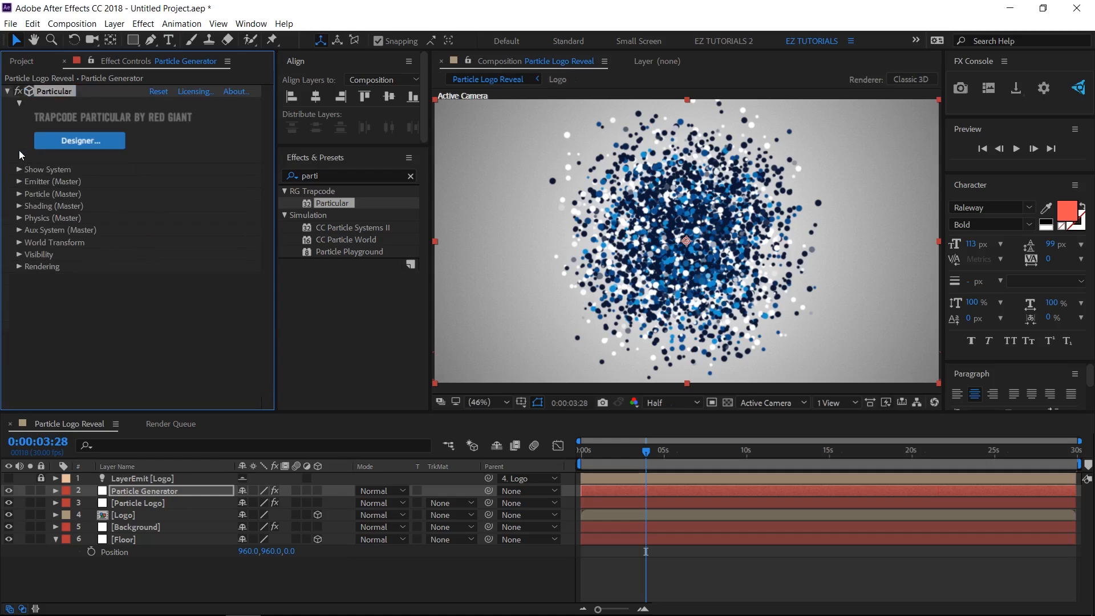
Set Particle Generator's Physics Model to Bounce and its Gravity to 125
{"action": "left_click", "coordinate": [20, 218]}
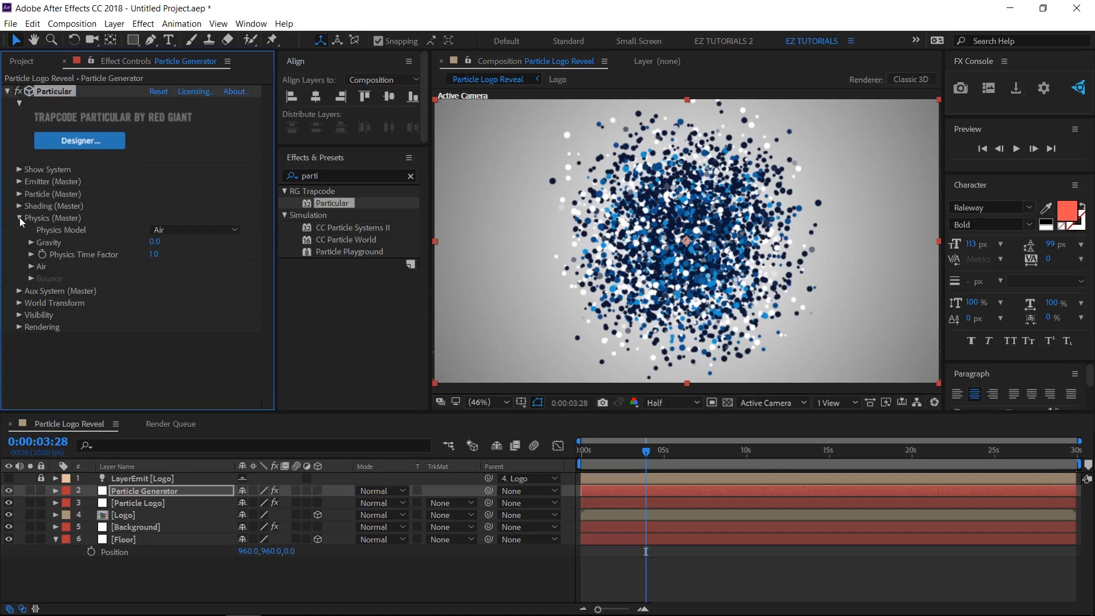
{"action": "left_click", "coordinate": [172, 232]}
{"action": "left_click", "coordinate": [176, 256]}
{"action": "left_click", "coordinate": [154, 243]}
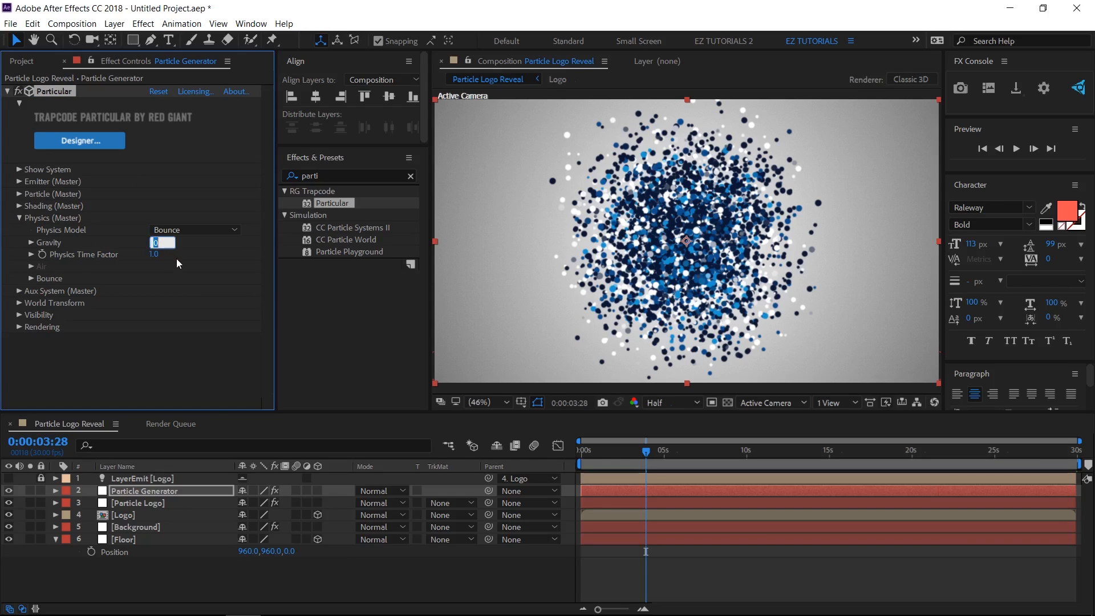
{"action": "type", "text": "125"}
{"action": "key", "text": "Return"}
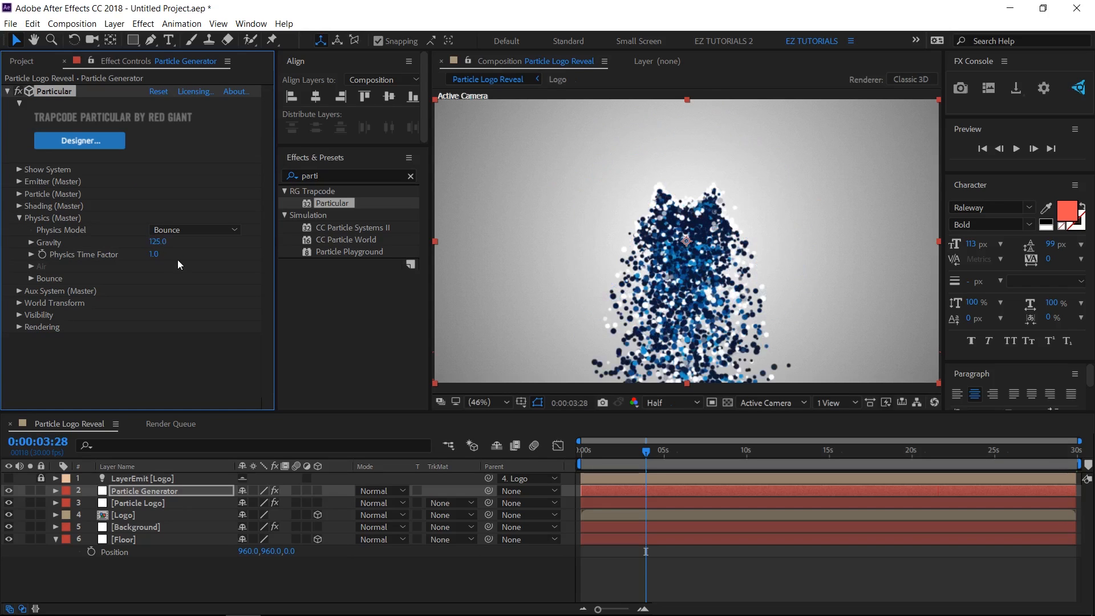
In Particle Generator's Bounce settings, assign Floor as the Floor Layer and set the Collision Event to Slide
{"action": "left_click", "coordinate": [31, 278]}
{"action": "left_click", "coordinate": [162, 292]}
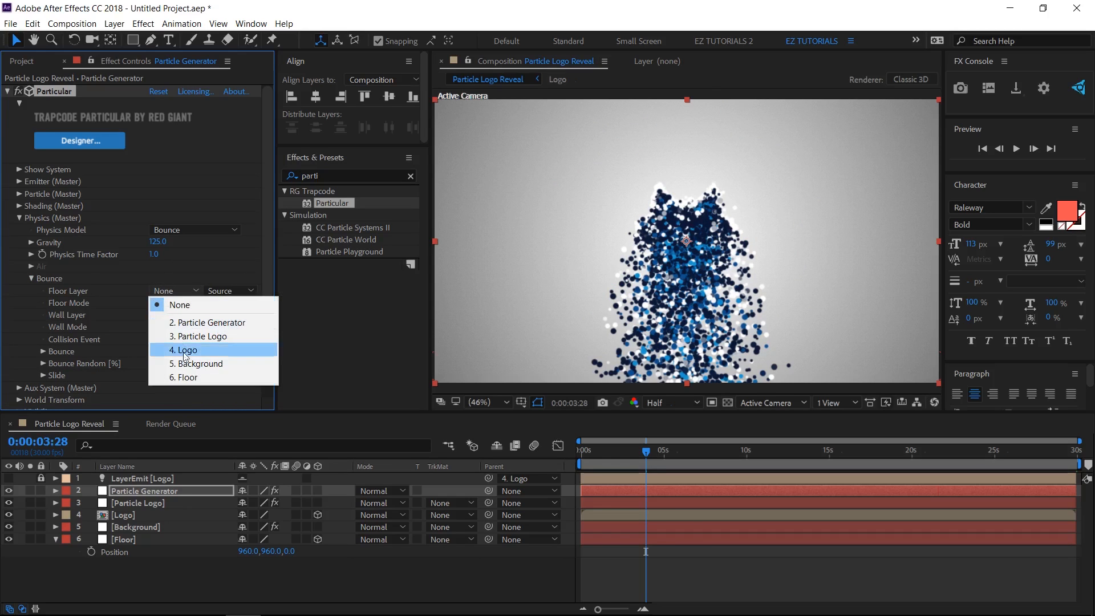
{"action": "left_click", "coordinate": [180, 377]}
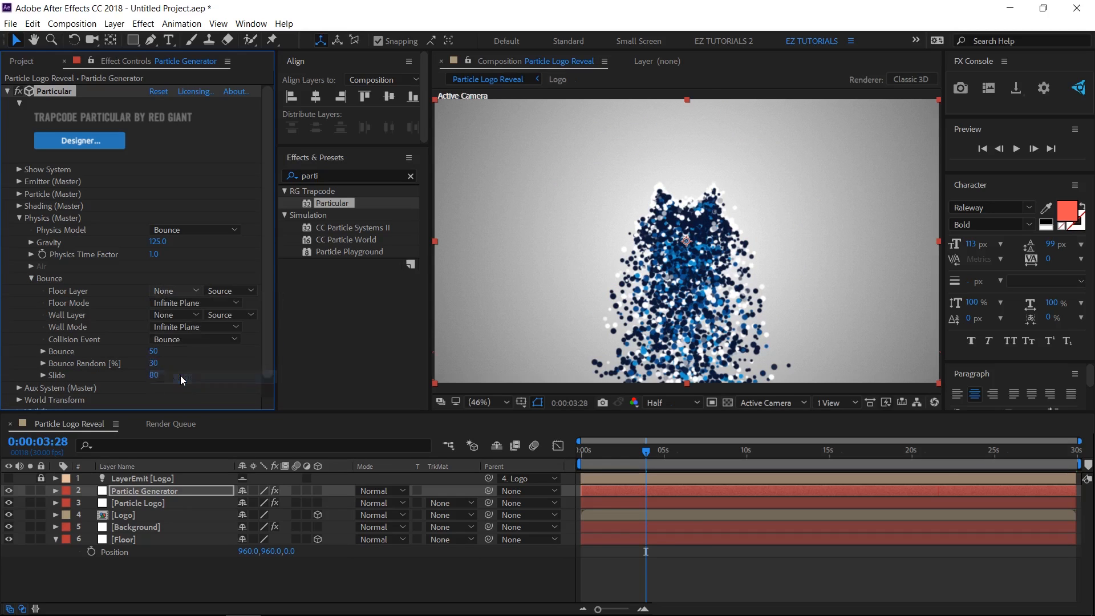
{"action": "left_click", "coordinate": [172, 341]}
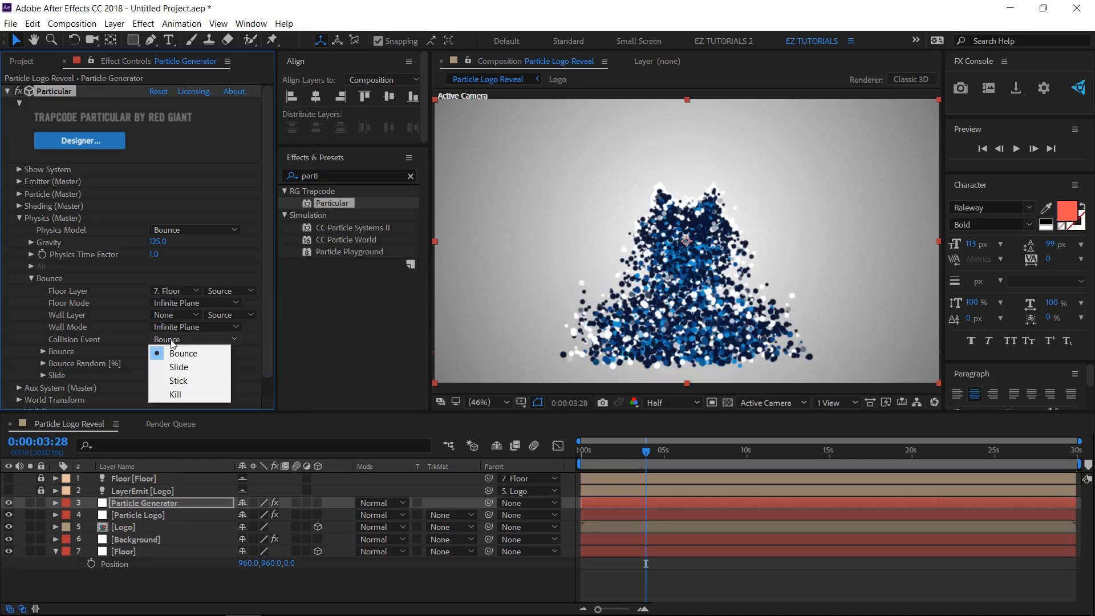
{"action": "left_click", "coordinate": [182, 369]}
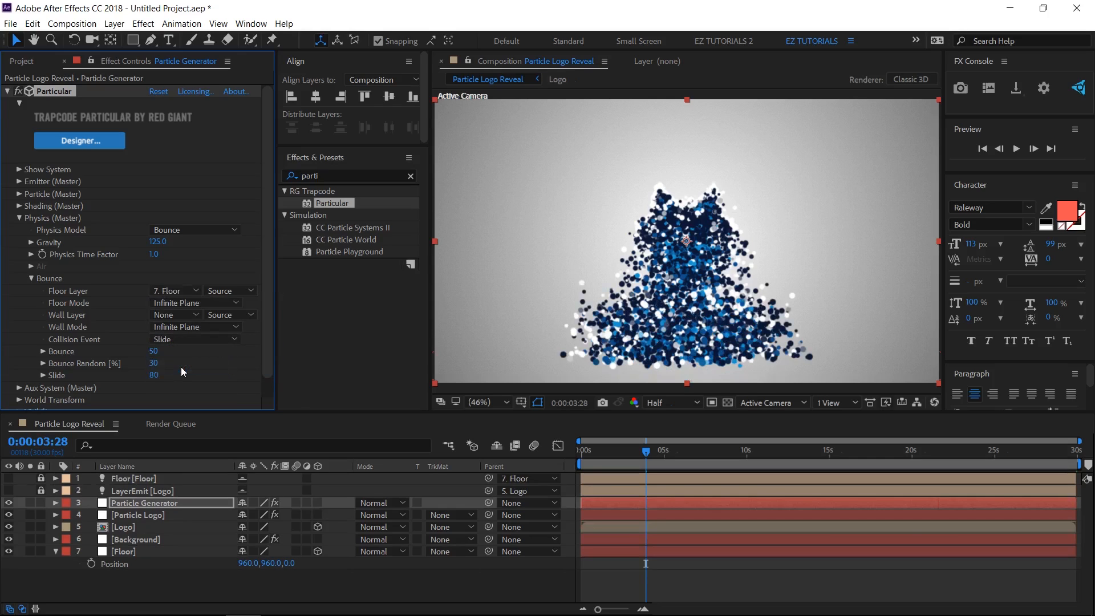
Set Particle Generator's Bounce amount to 0 and its Slide amount to 200
{"action": "left_click", "coordinate": [152, 351]}
{"action": "type", "text": "0"}
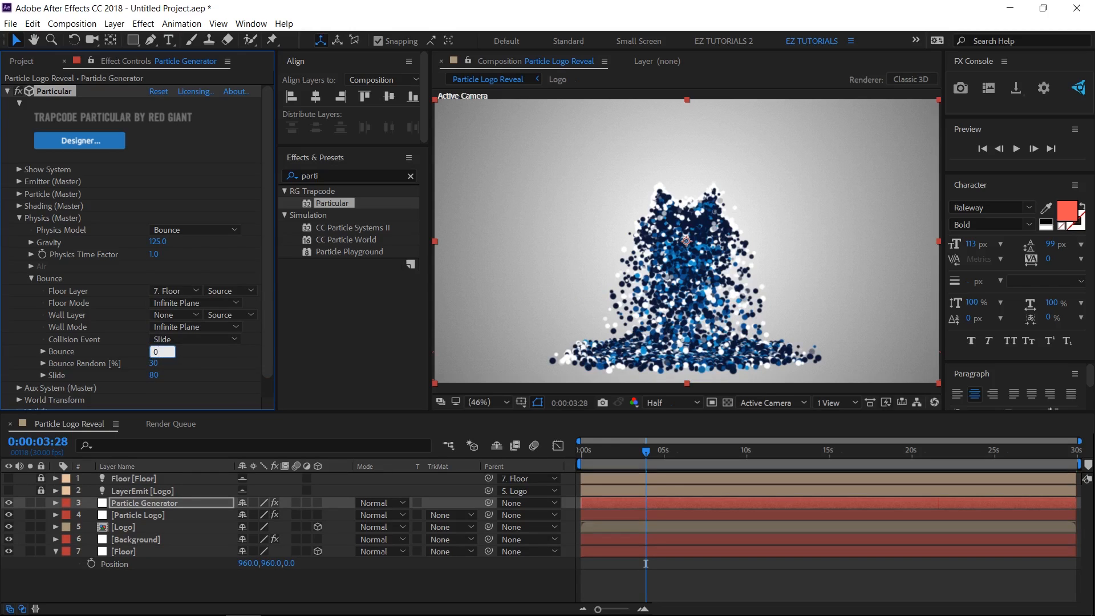
{"action": "left_click", "coordinate": [154, 375]}
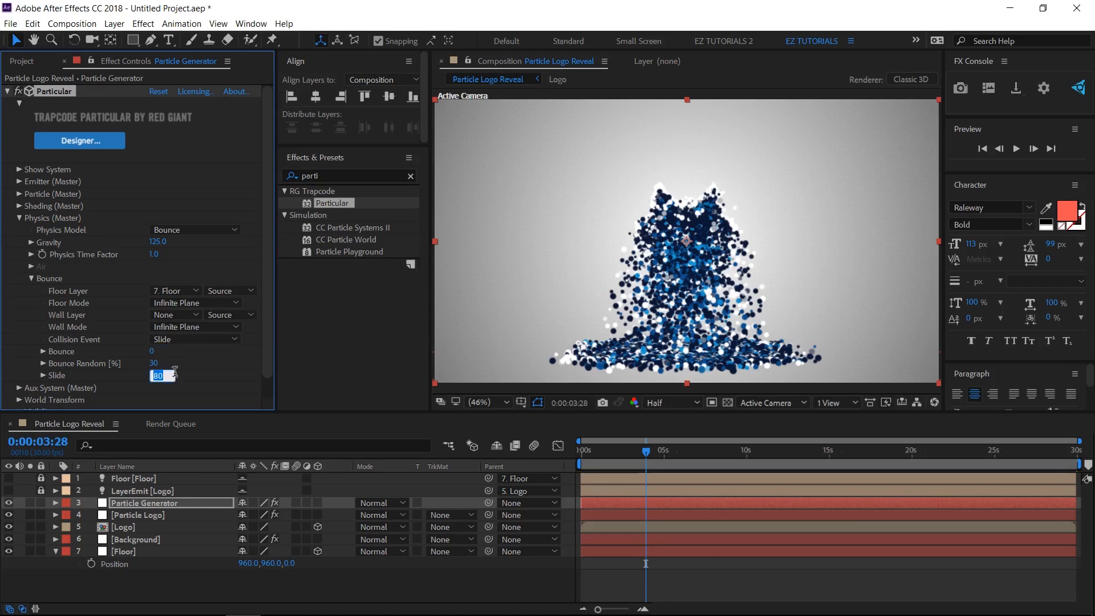
{"action": "type", "text": "200"}
{"action": "key", "text": "Return"}
{"action": "left_click", "coordinate": [19, 219]}
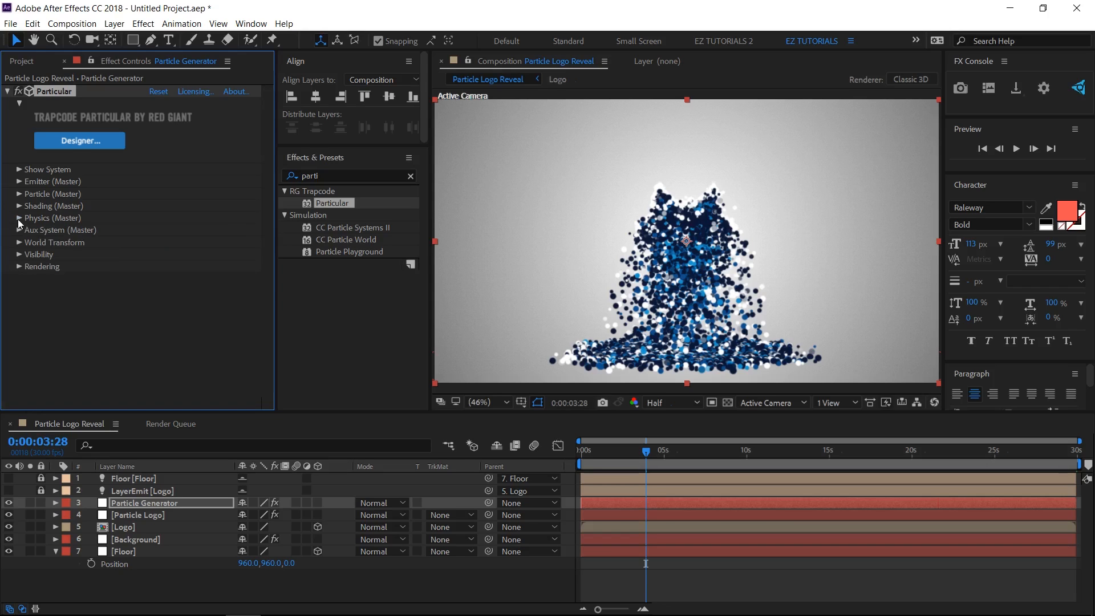
Keyframe Particle Generator's Particles/sec at 25000 on 0:00:04:00 and at 0 one frame after, on 0:00:04:01
{"action": "left_click", "coordinate": [649, 450]}
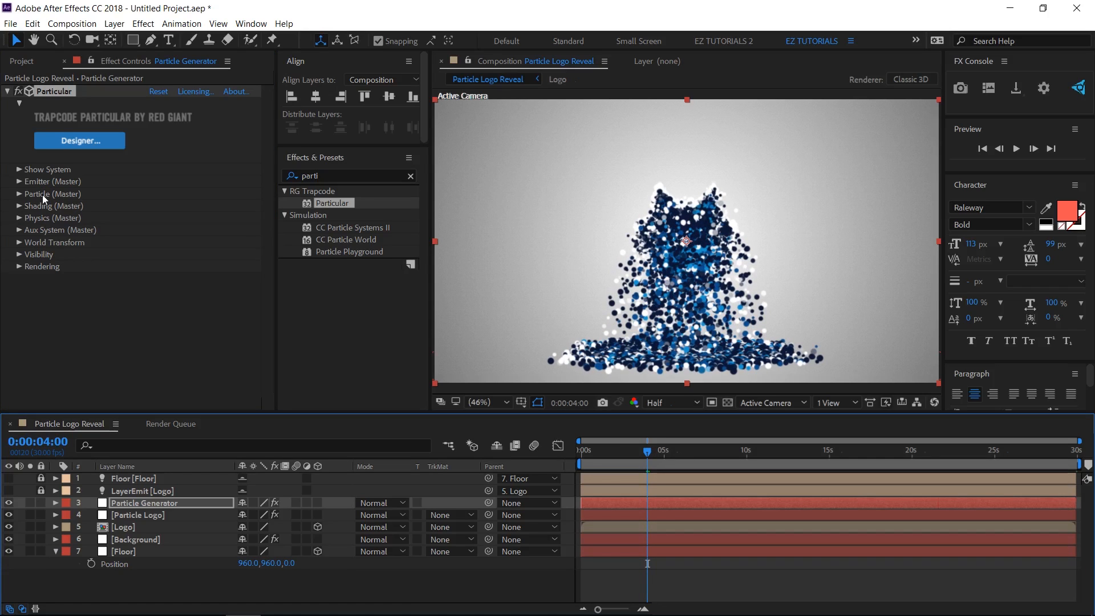
{"action": "left_click", "coordinate": [21, 182]}
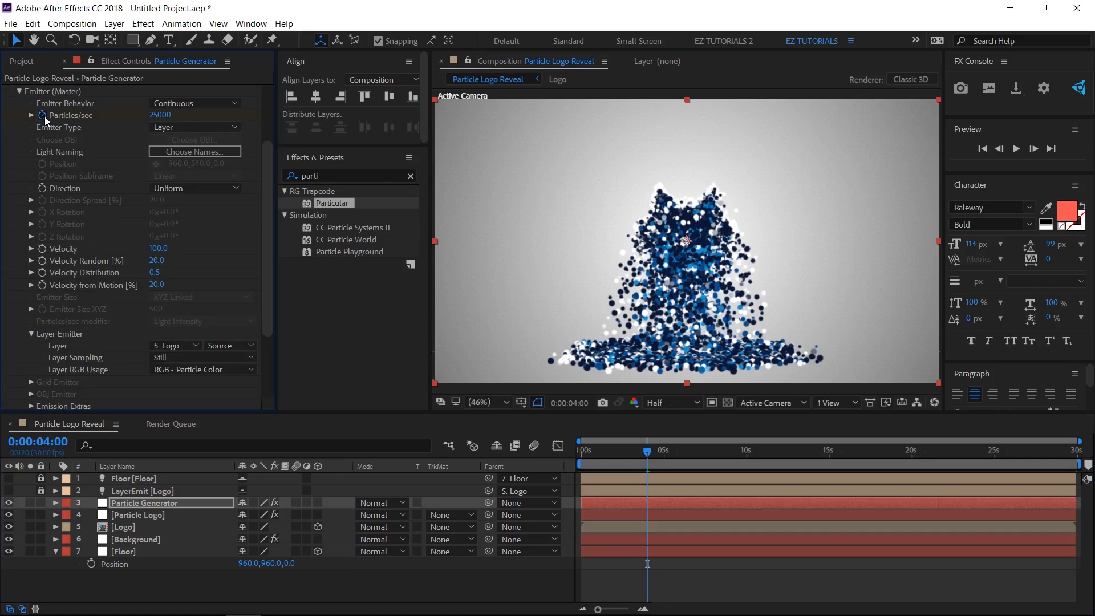
{"action": "left_click", "coordinate": [1032, 150]}
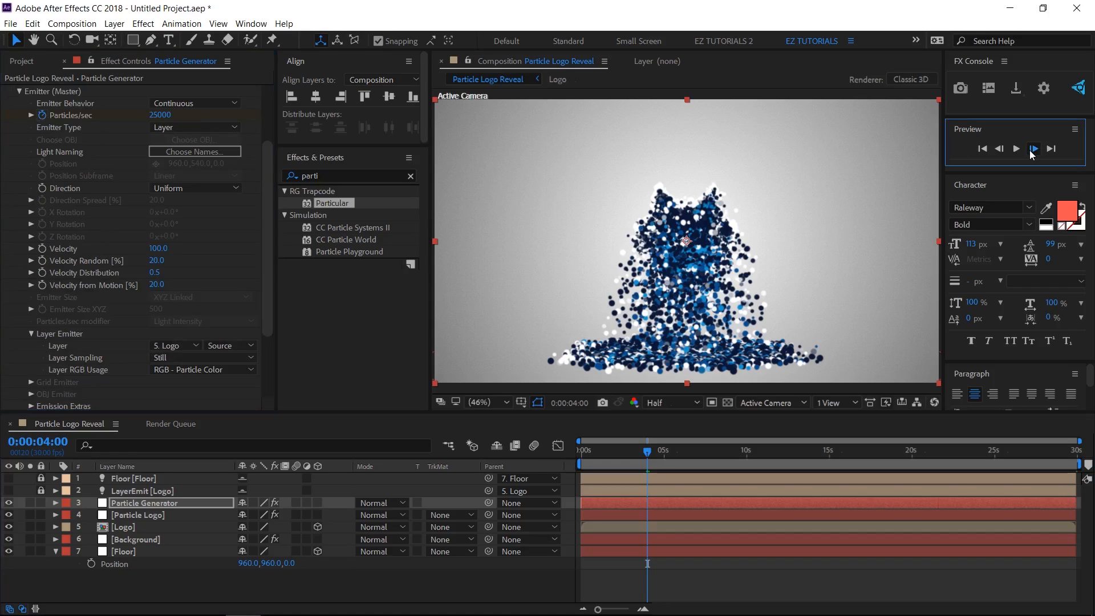
{"action": "left_click", "coordinate": [162, 115]}
{"action": "type", "text": "0"}
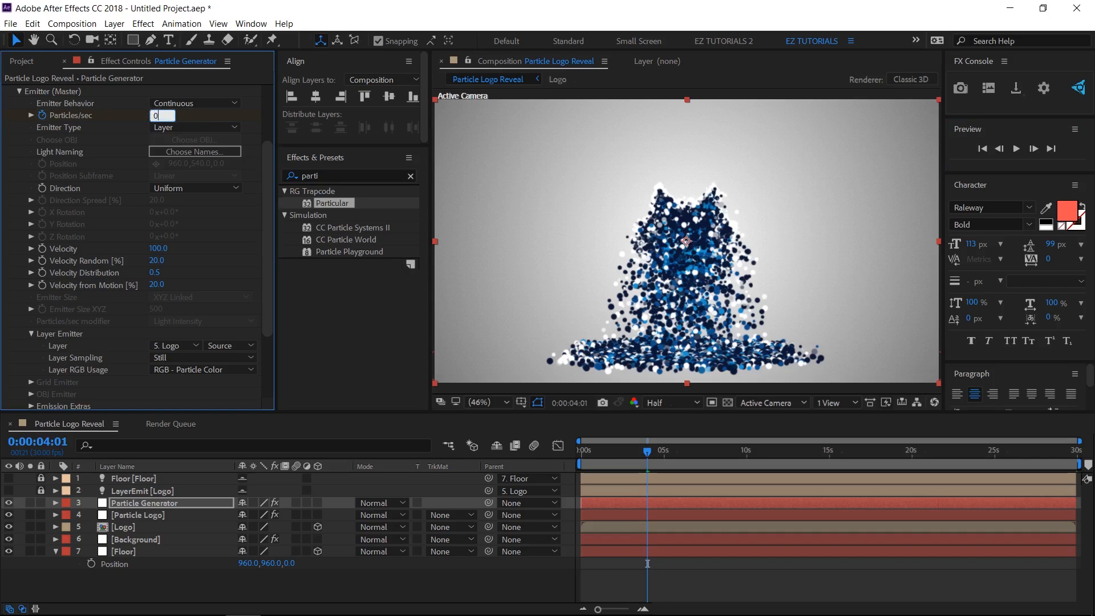
{"action": "key", "text": "Return"}
Keyframe Particle Generator's Physics Time Factor at 1.0 on 0:00:11:00 and at -2.0 on 0:00:11:01
{"action": "mouse_move", "coordinate": [648, 453]}
{"action": "left_mouse_down"}
{"action": "mouse_move", "coordinate": [717, 460]}
{"action": "mouse_move", "coordinate": [660, 460]}
{"action": "left_mouse_up"}
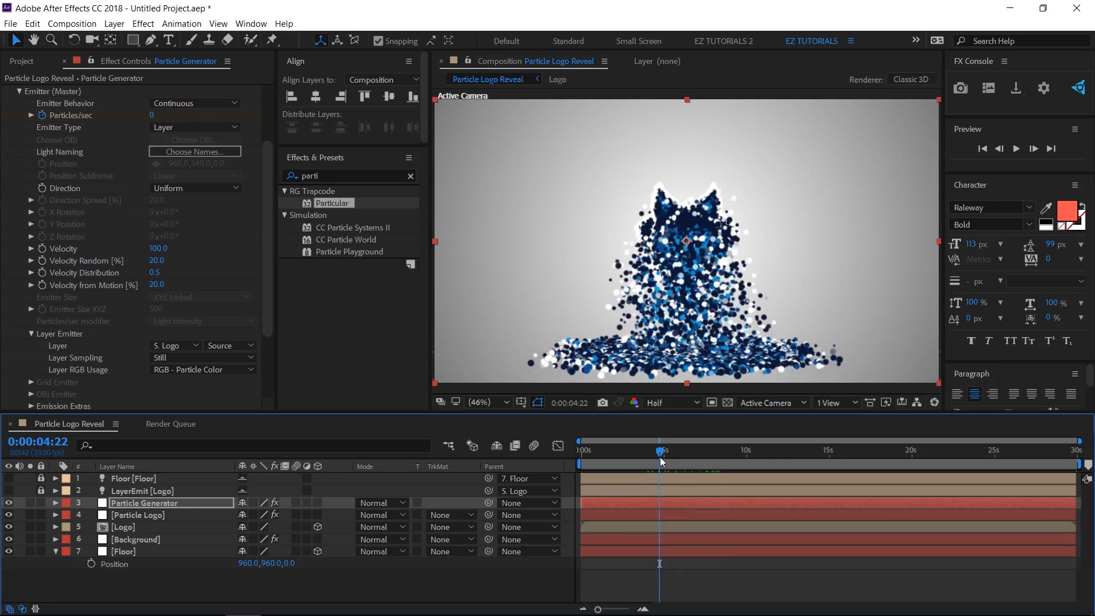
{"action": "left_click_drag", "start_coordinate": [758, 457], "coordinate": [764, 458]}
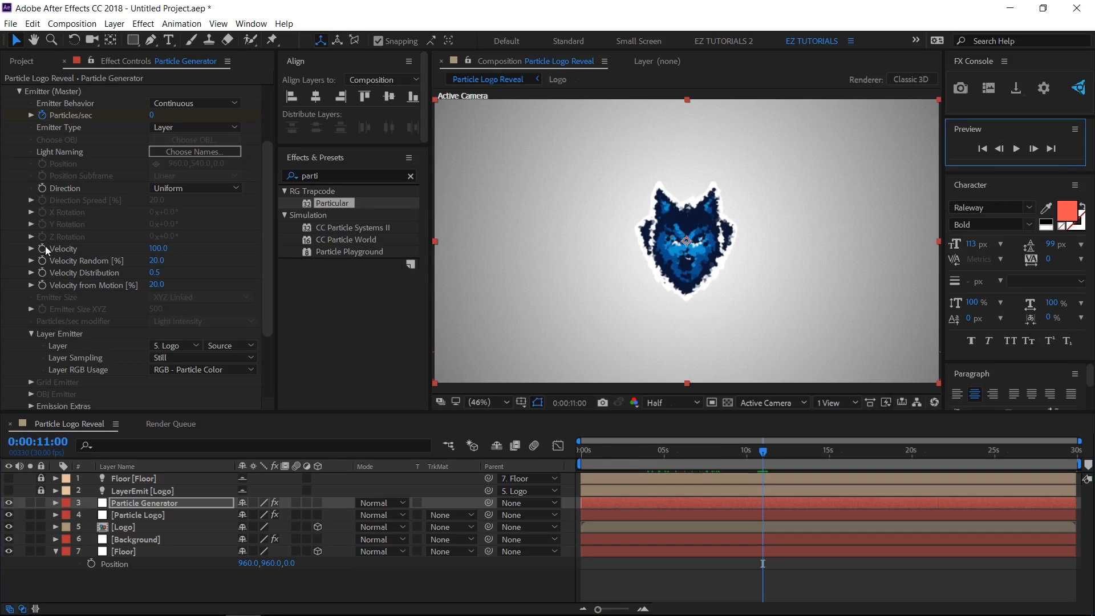
{"action": "left_click", "coordinate": [19, 91]}
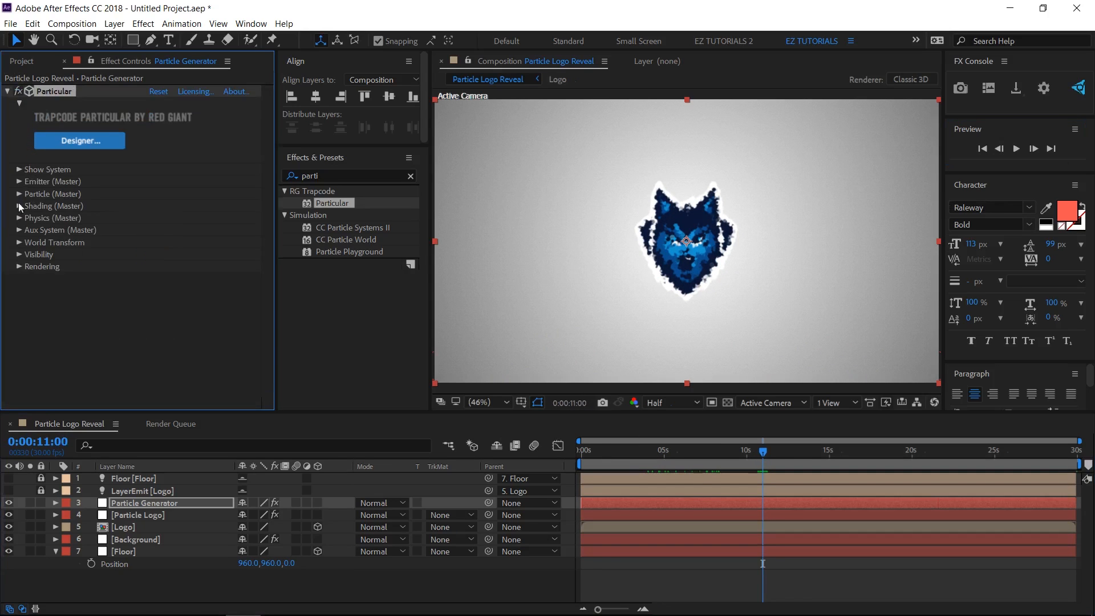
{"action": "left_click", "coordinate": [19, 219]}
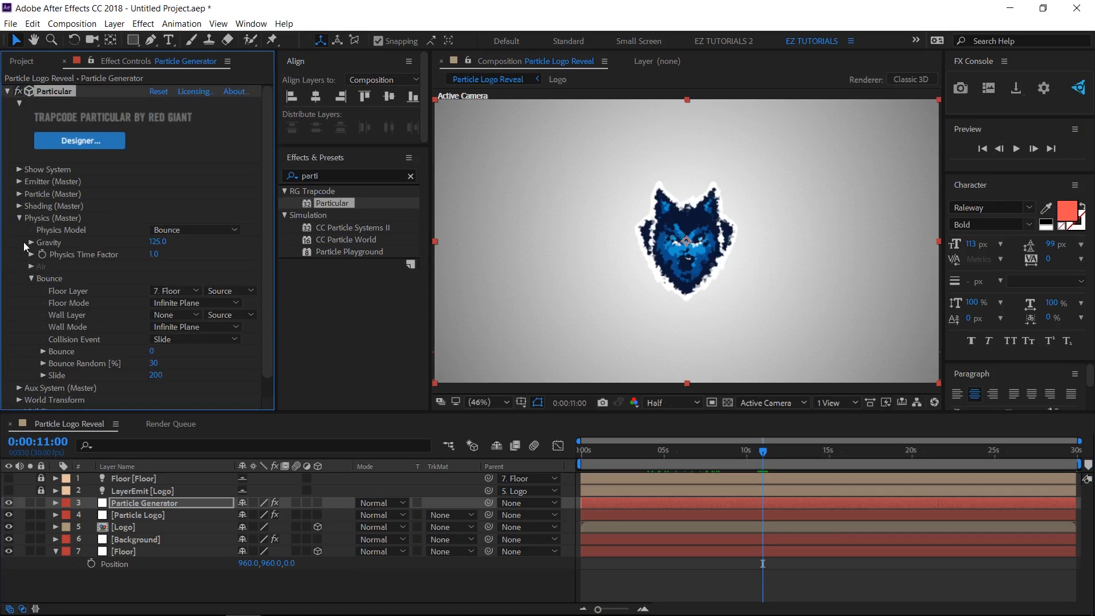
{"action": "left_click", "coordinate": [43, 255]}
{"action": "left_click", "coordinate": [1032, 148]}
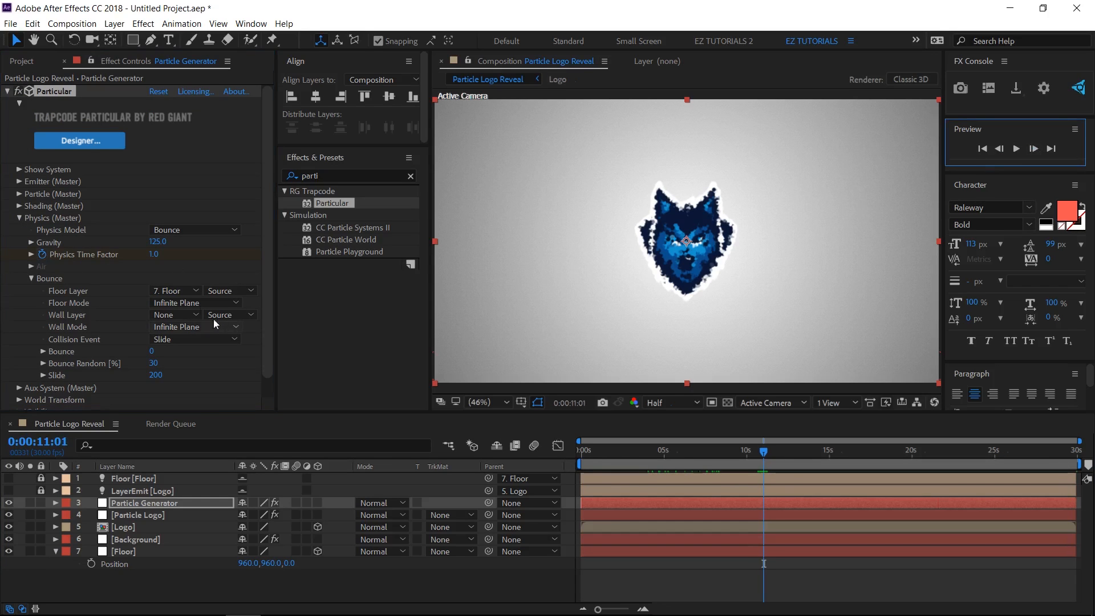
{"action": "left_click", "coordinate": [155, 257]}
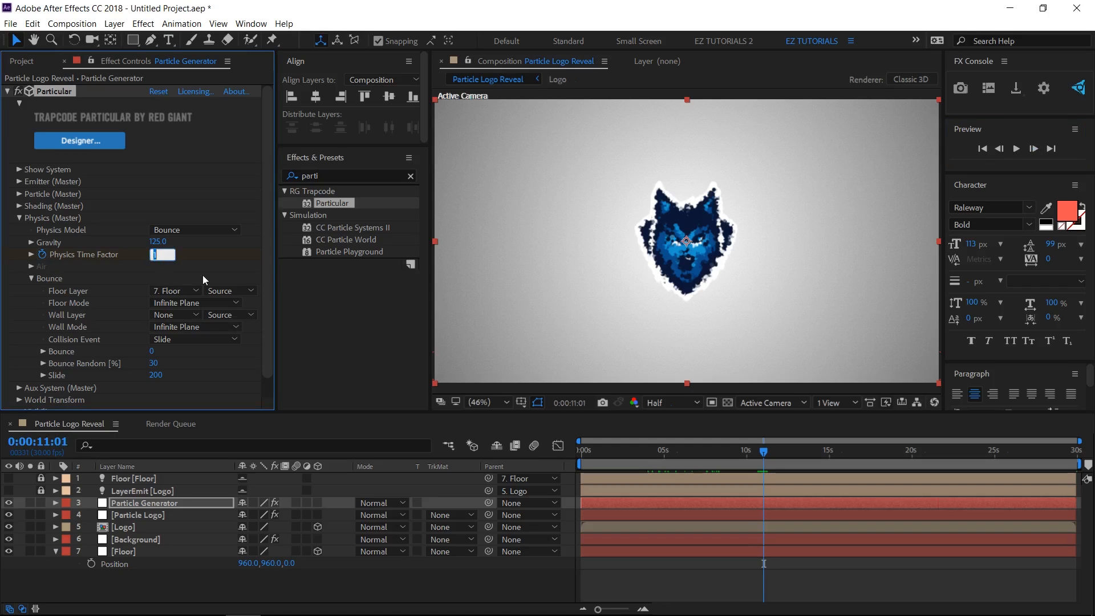
{"action": "type", "text": "-2"}
{"action": "key", "text": "Return"}
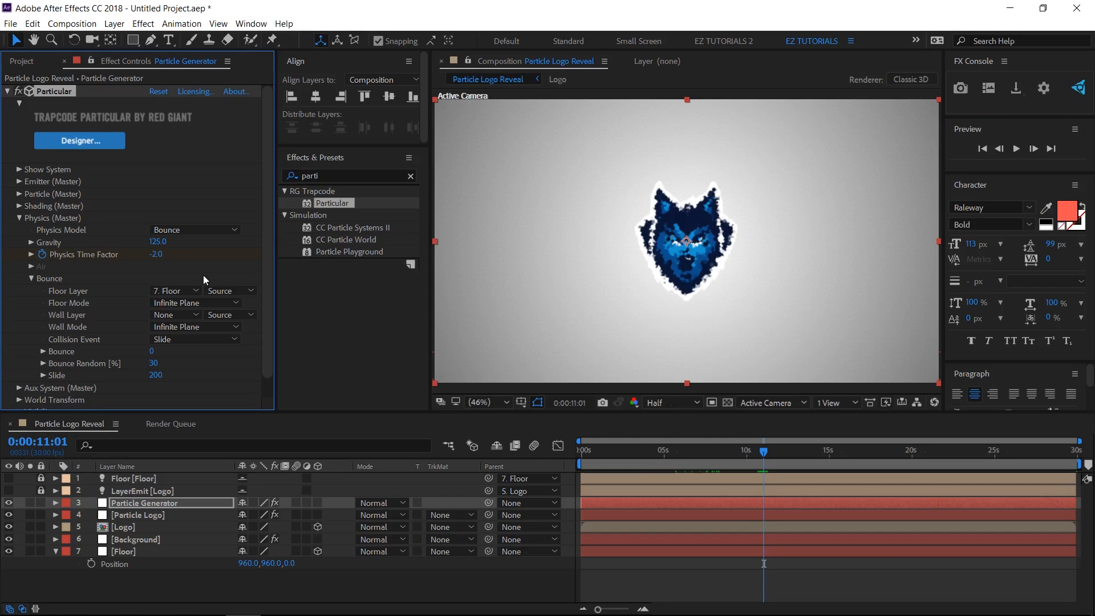
Keyframe Particle Logo's Particles/sec at 0 on 0:00:14:10 and at 25000 one frame after, on 0:00:14:11
{"action": "left_click_drag", "start_coordinate": [764, 451], "coordinate": [816, 456]}
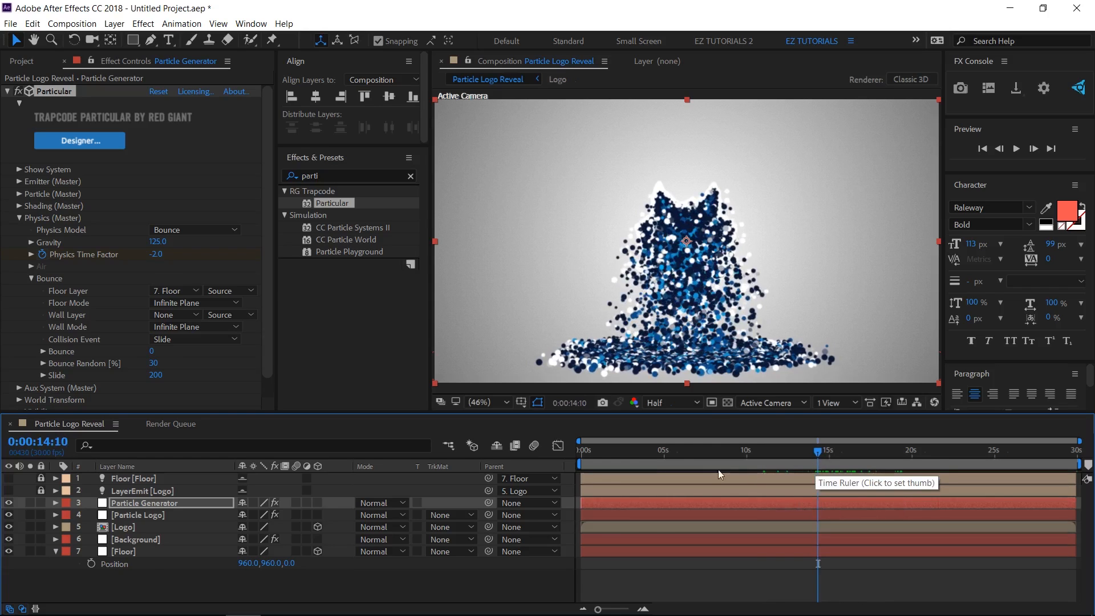
{"action": "left_click", "coordinate": [138, 516]}
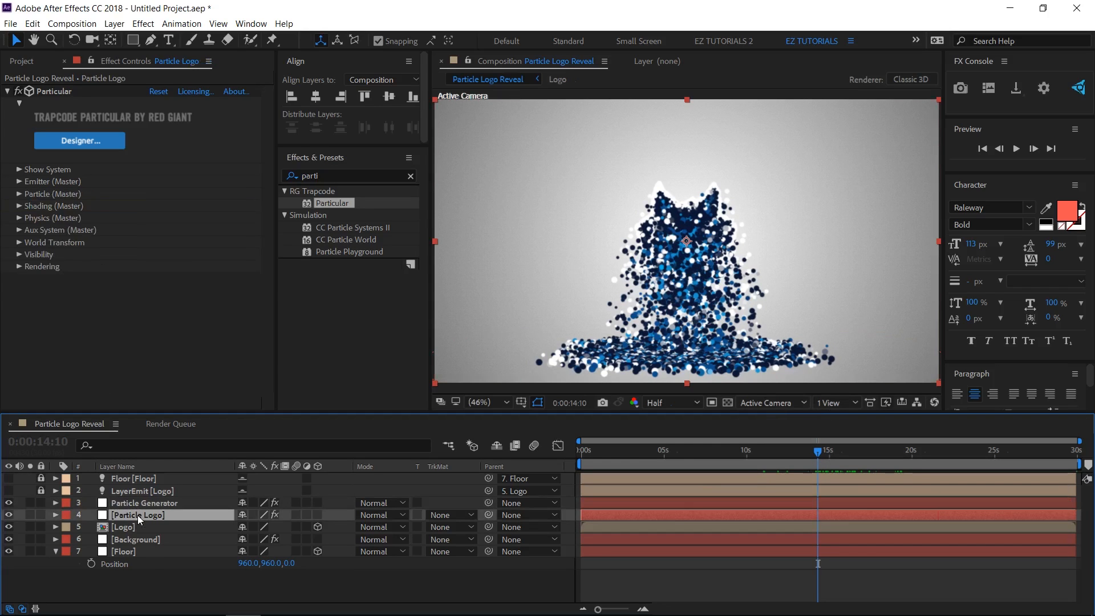
{"action": "left_click", "coordinate": [20, 182]}
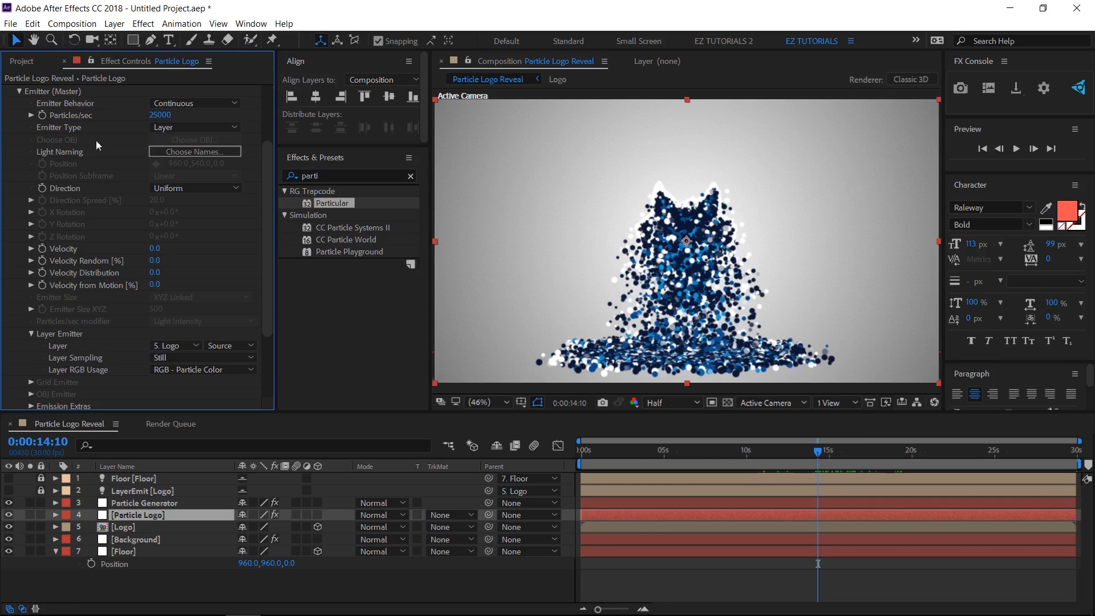
{"action": "left_click", "coordinate": [42, 115]}
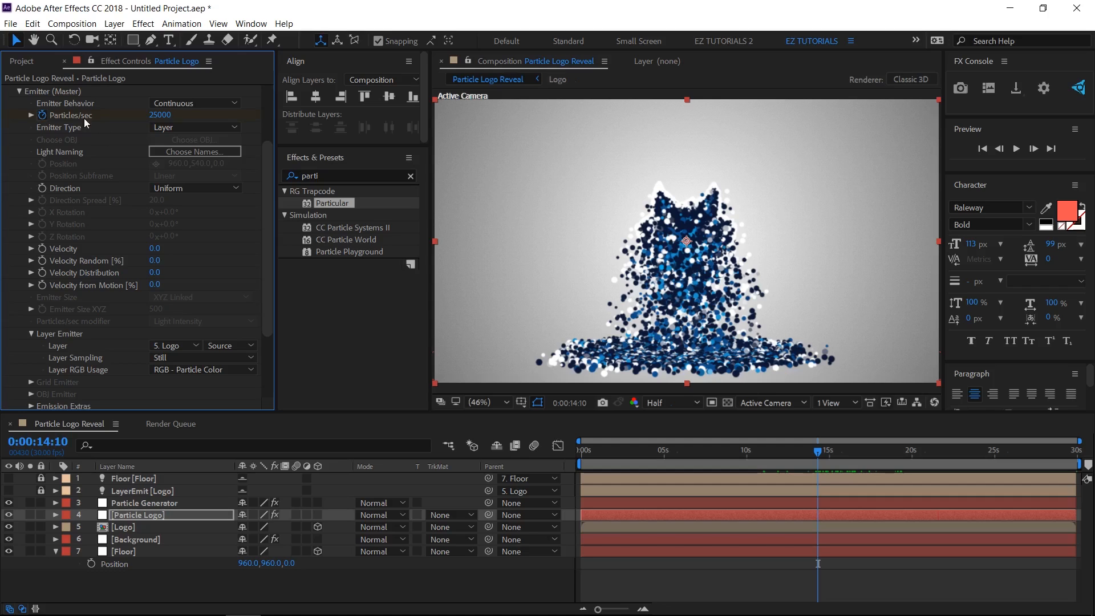
{"action": "left_click", "coordinate": [162, 116]}
{"action": "type", "text": "0"}
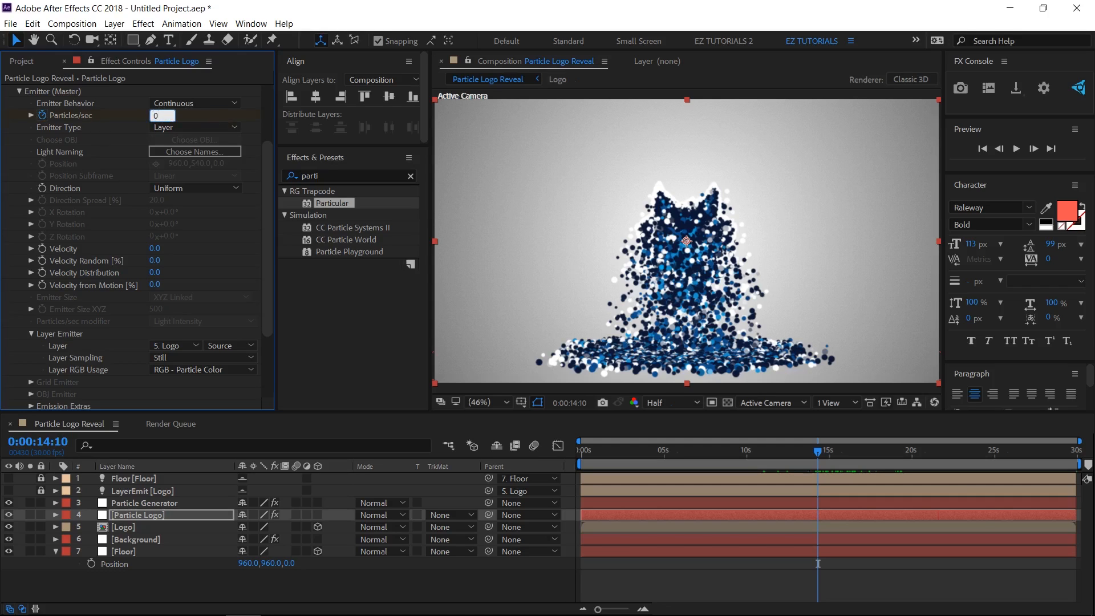
{"action": "key", "text": "Return"}
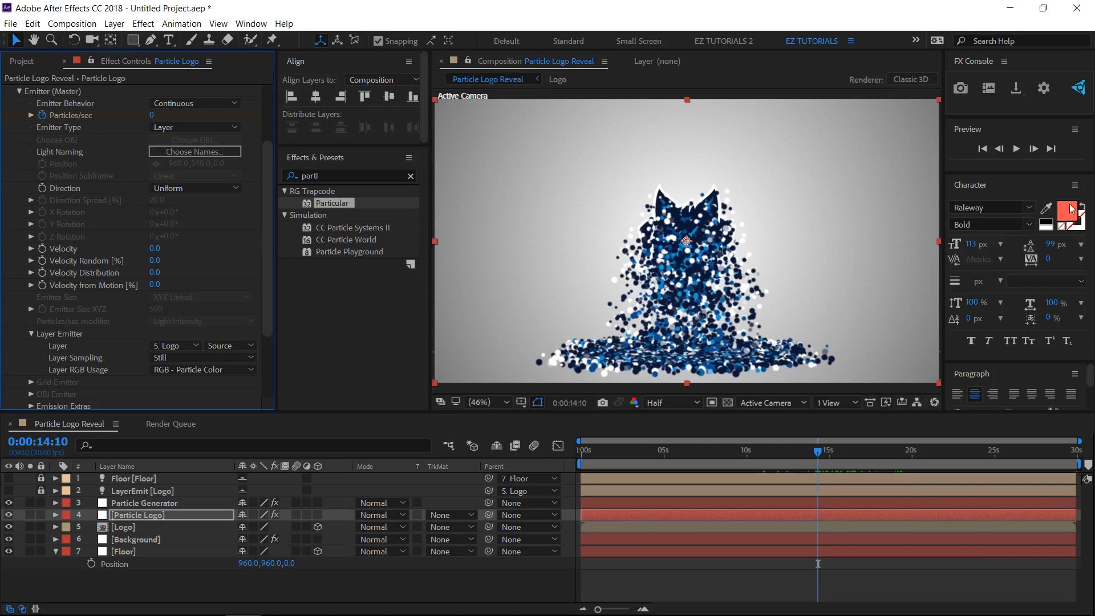
{"action": "left_click", "coordinate": [1034, 149]}
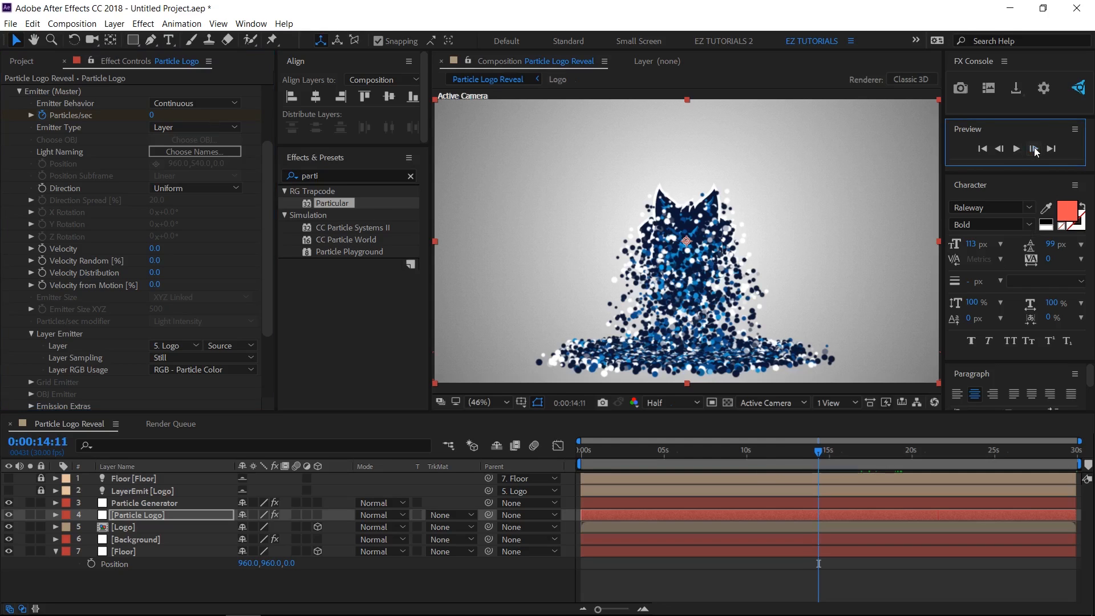
{"action": "left_click", "coordinate": [153, 115]}
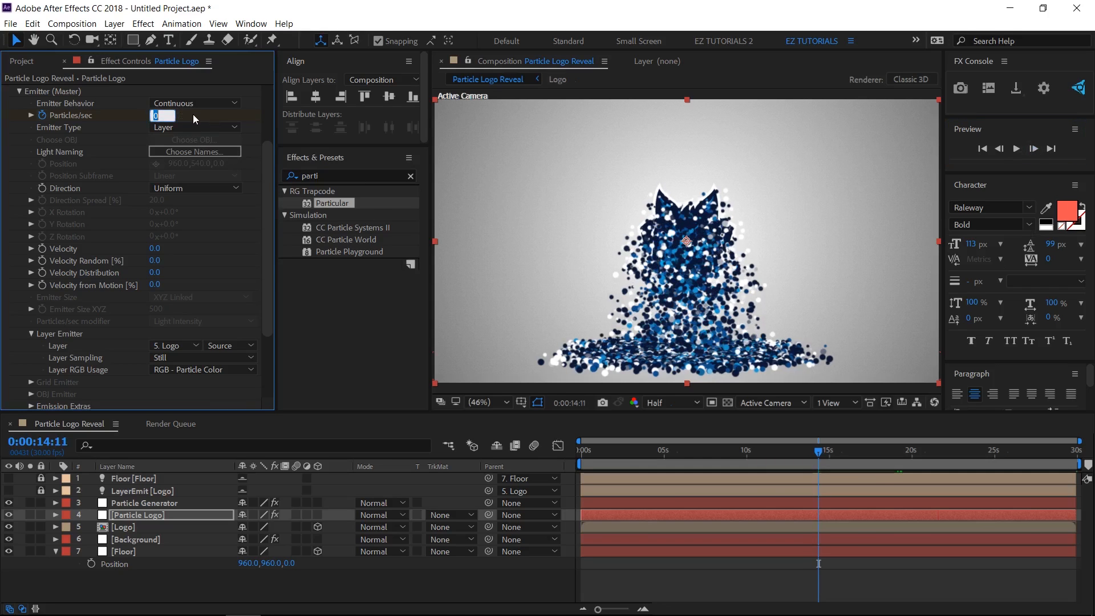
{"action": "type", "text": "25000"}
{"action": "key", "text": "Return"}
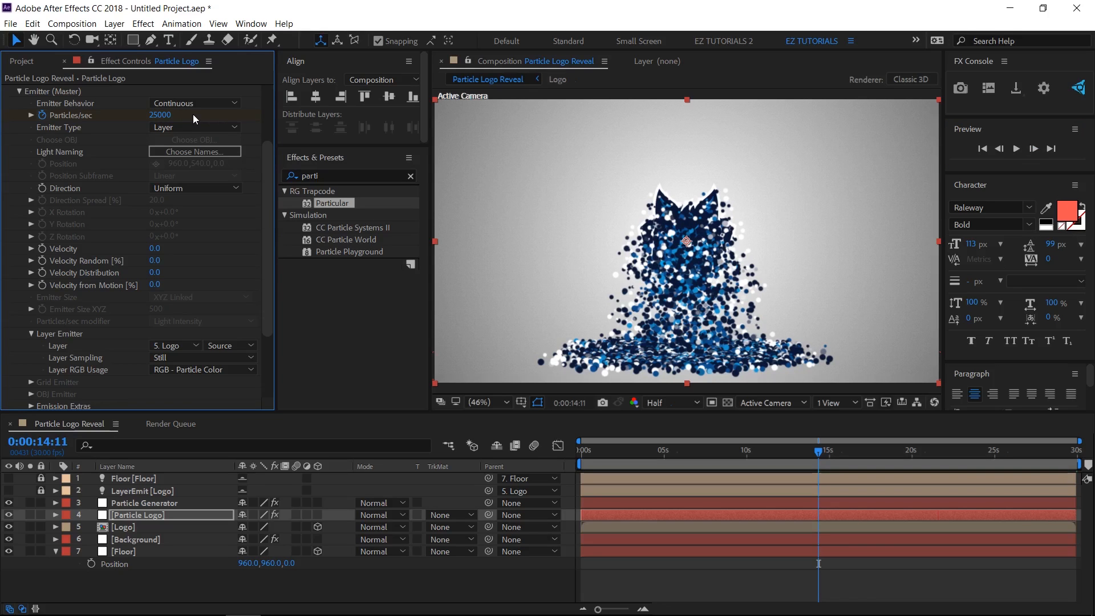
Keyframe Particle Logo's Particles/sec at 75000 on 0:00:16:10
{"action": "left_click", "coordinate": [43, 443]}
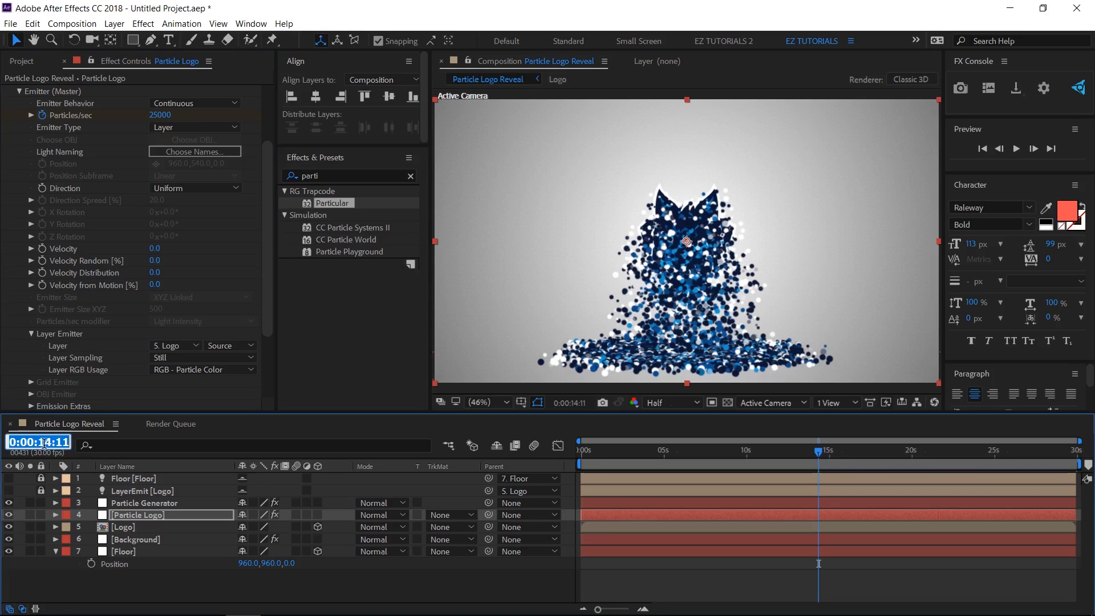
{"action": "left_click", "coordinate": [50, 443]}
{"action": "key", "text": "BackSpace"}
{"action": "type", "text": "6"}
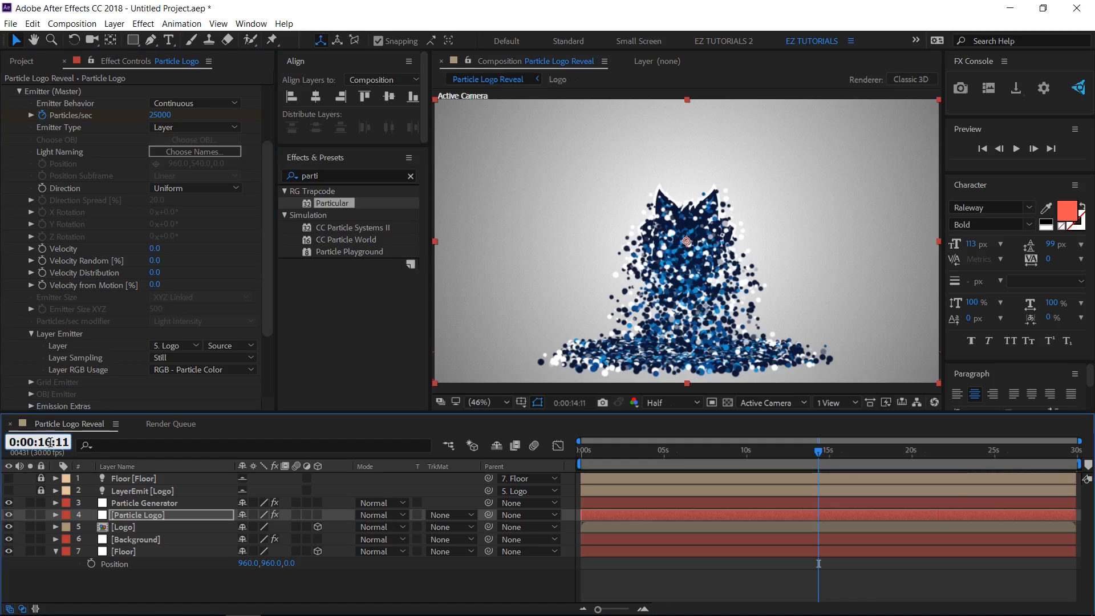
{"action": "left_click_drag", "start_coordinate": [63, 443], "coordinate": [73, 449]}
{"action": "type", "text": "0"}
{"action": "key", "text": "Return"}
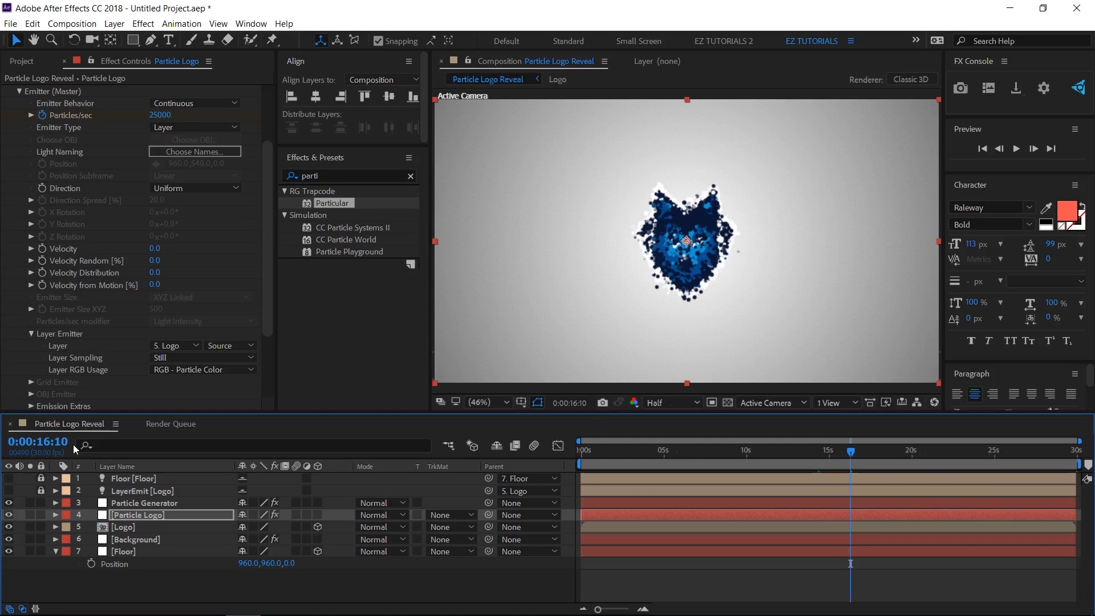
{"action": "left_click", "coordinate": [160, 115]}
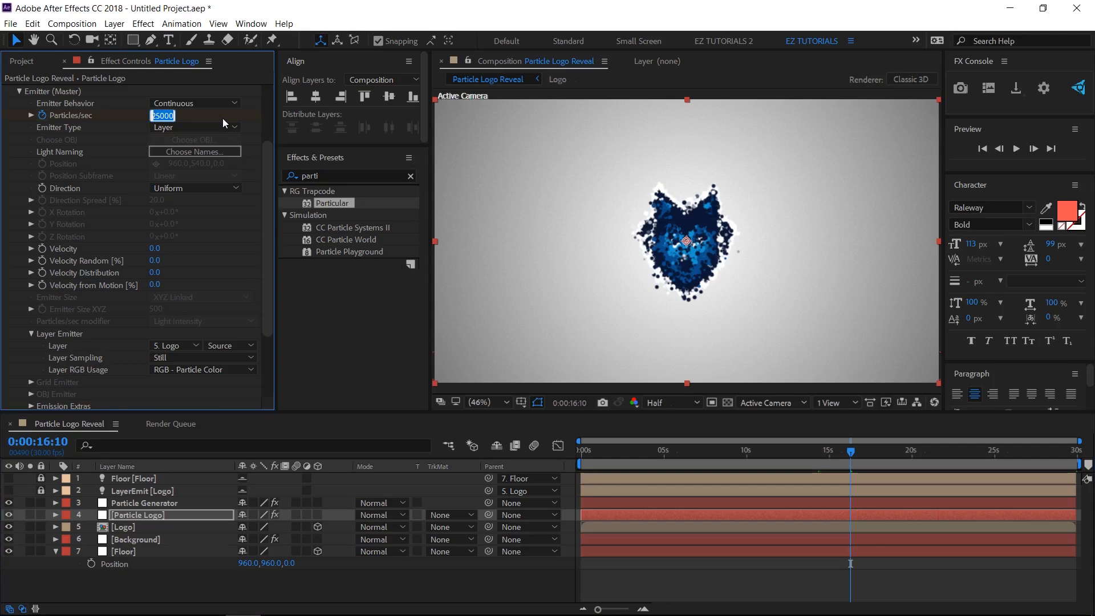
{"action": "type", "text": "75000"}
{"action": "key", "text": "Return"}
Keyframe Particle Logo's Particles/sec at 0 one frame further on, at 0:00:16:11
{"action": "left_click", "coordinate": [1033, 149]}
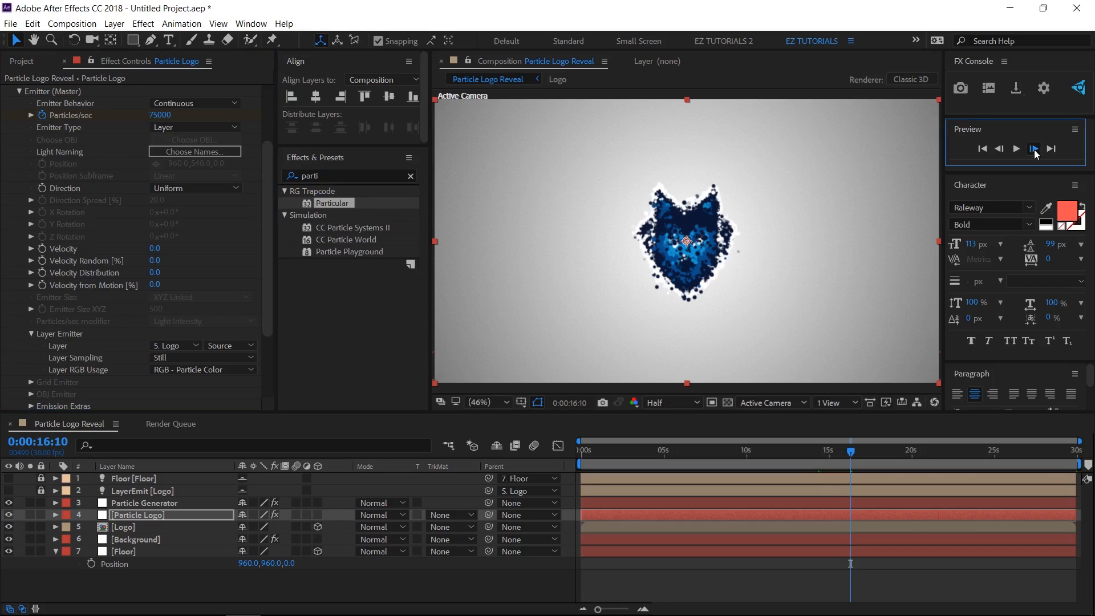
{"action": "left_click", "coordinate": [162, 115]}
{"action": "type", "text": "0"}
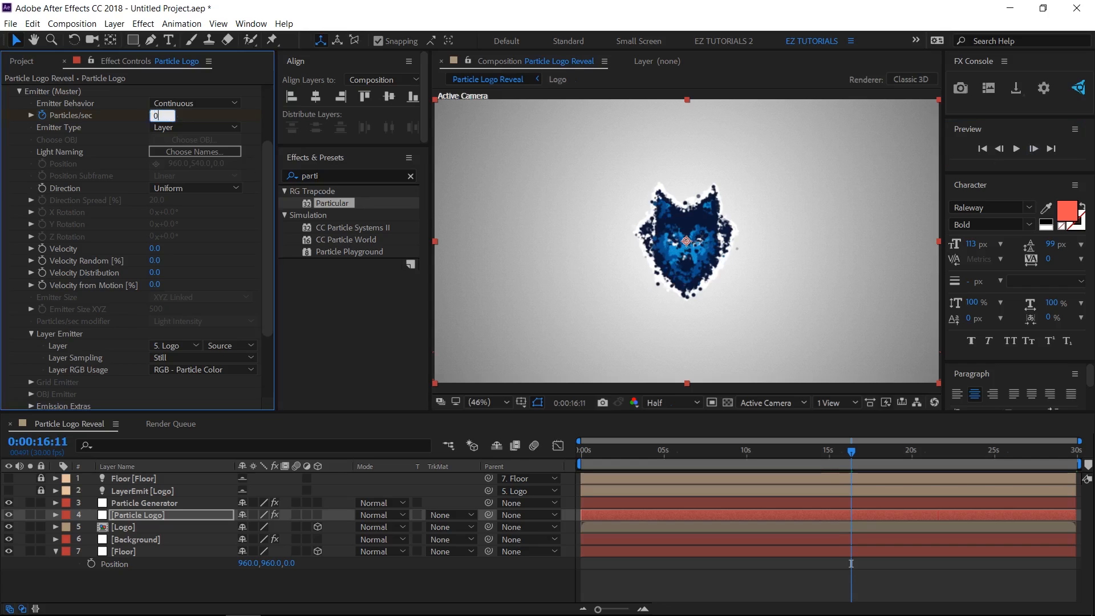
{"action": "key", "text": "Return"}
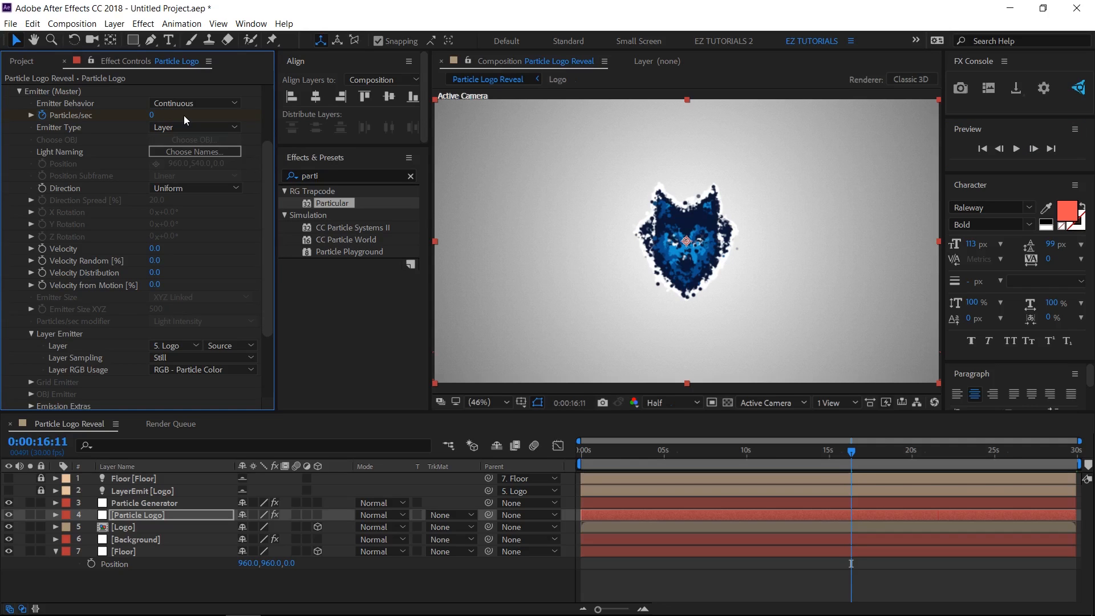
Move the Logo layer directly above Particle Generator and apply the Linear Wipe transition effect to it
{"action": "left_click", "coordinate": [128, 529]}
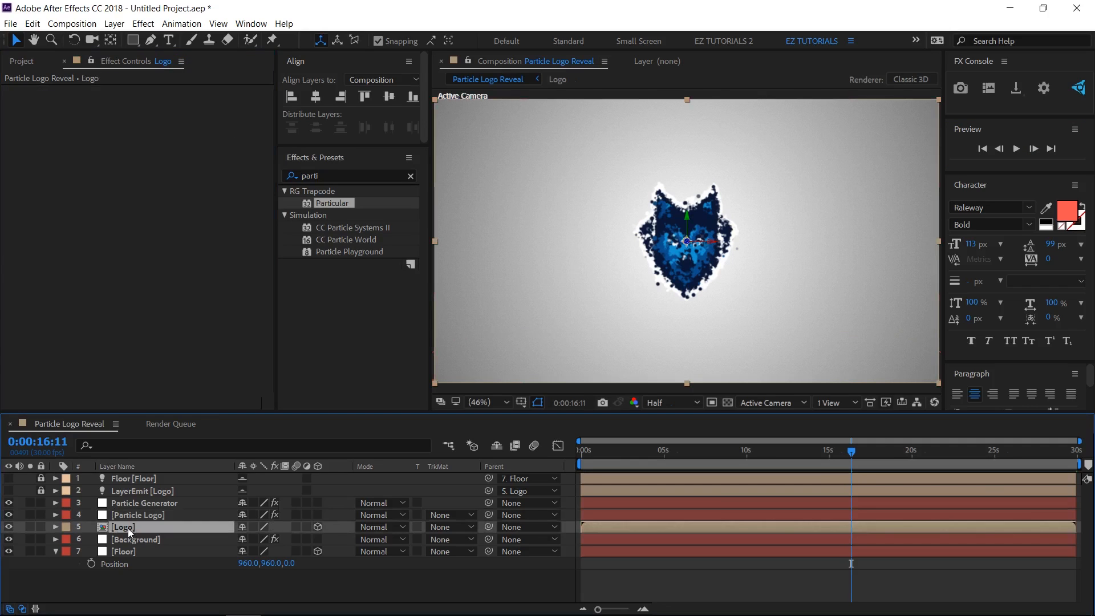
{"action": "left_click_drag", "start_coordinate": [128, 528], "coordinate": [130, 501]}
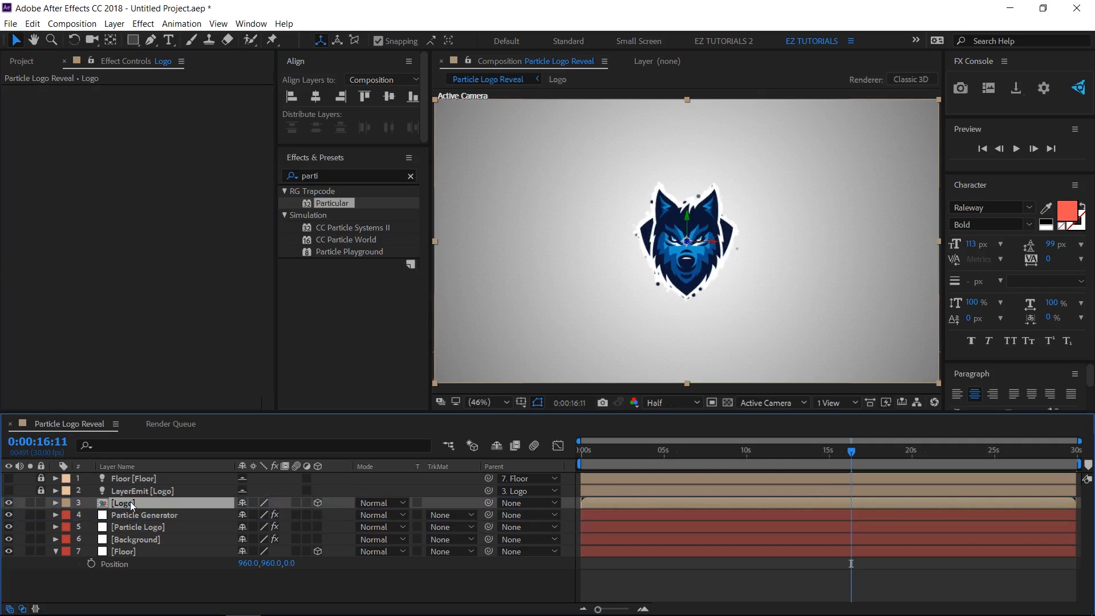
{"action": "left_click_drag", "start_coordinate": [339, 176], "coordinate": [297, 176]}
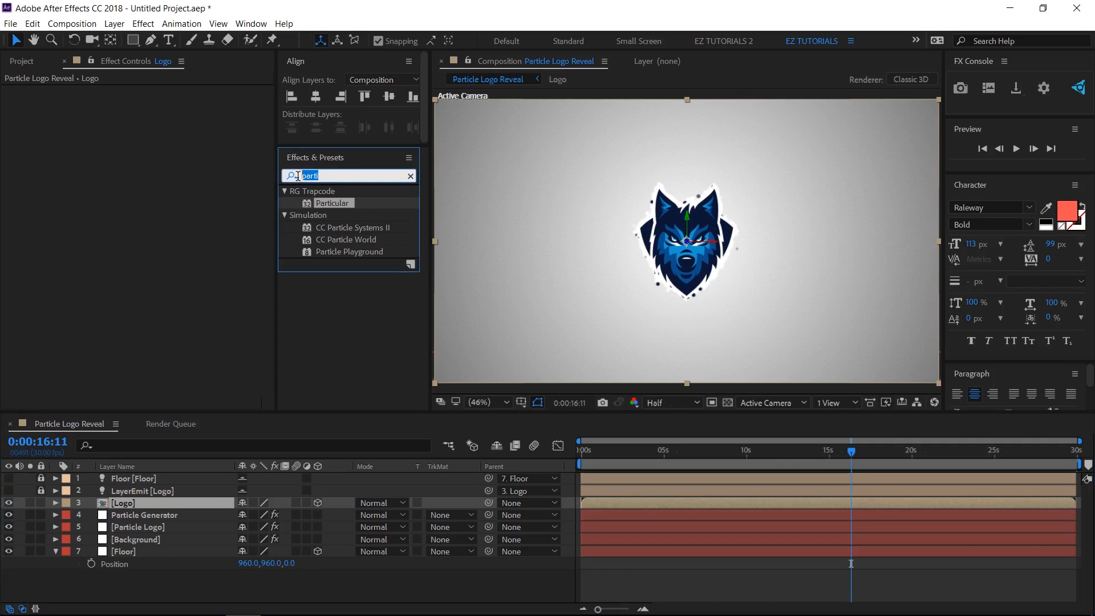
{"action": "type", "text": "linea"}
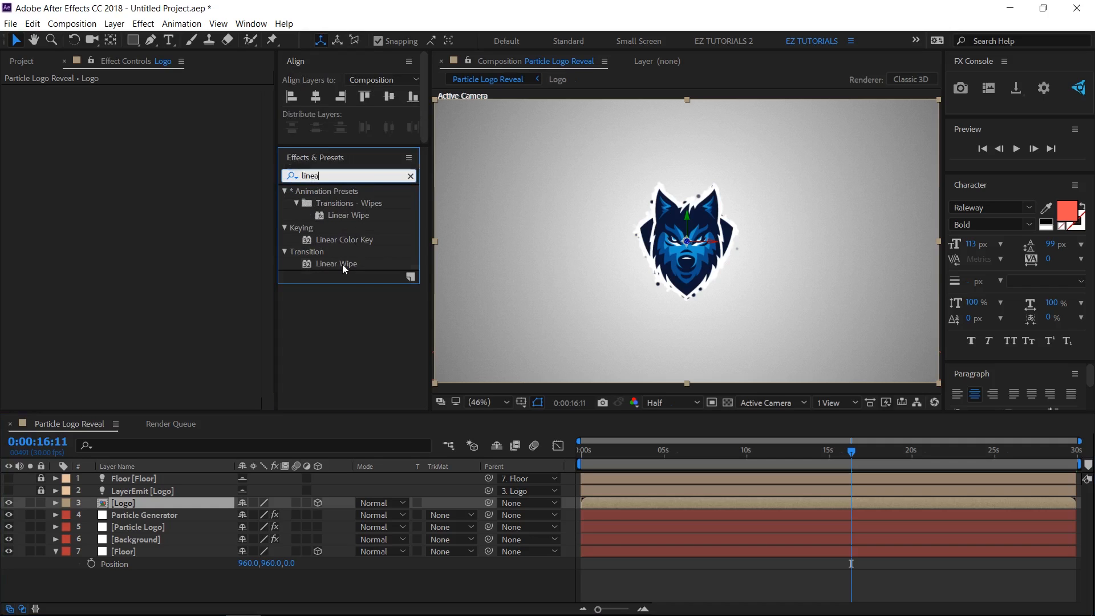
{"action": "left_click_drag", "start_coordinate": [342, 265], "coordinate": [153, 502]}
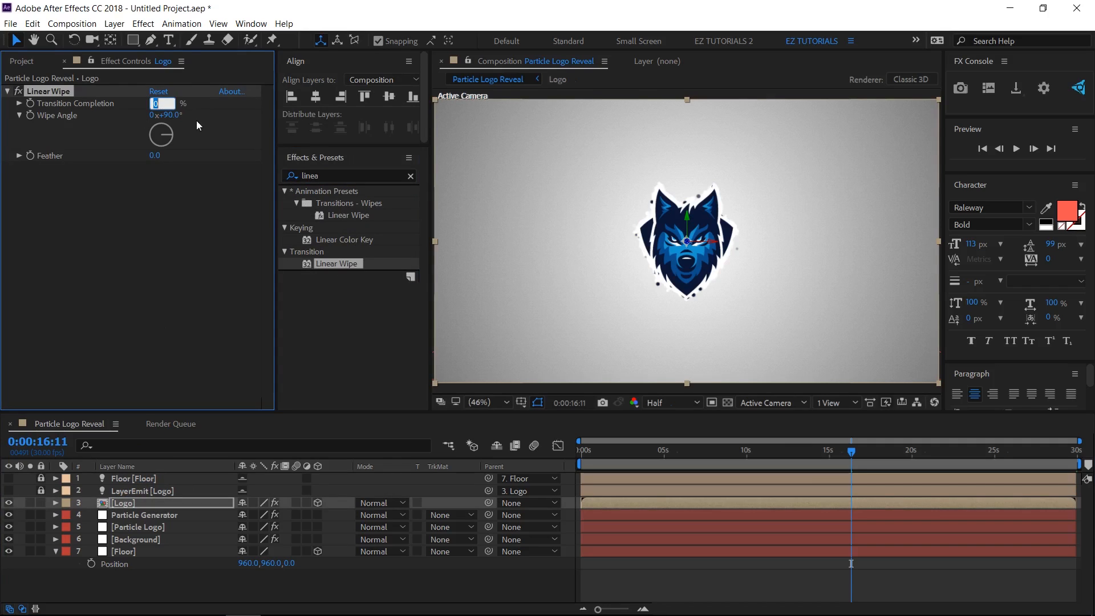
Set the Logo layer's Linear Wipe to 50% Transition Completion, a 110° Wipe Angle and a Feather of 15
{"action": "type", "text": "50"}
{"action": "key", "text": "Return"}
{"action": "left_click", "coordinate": [170, 116]}
{"action": "type", "text": "1"}
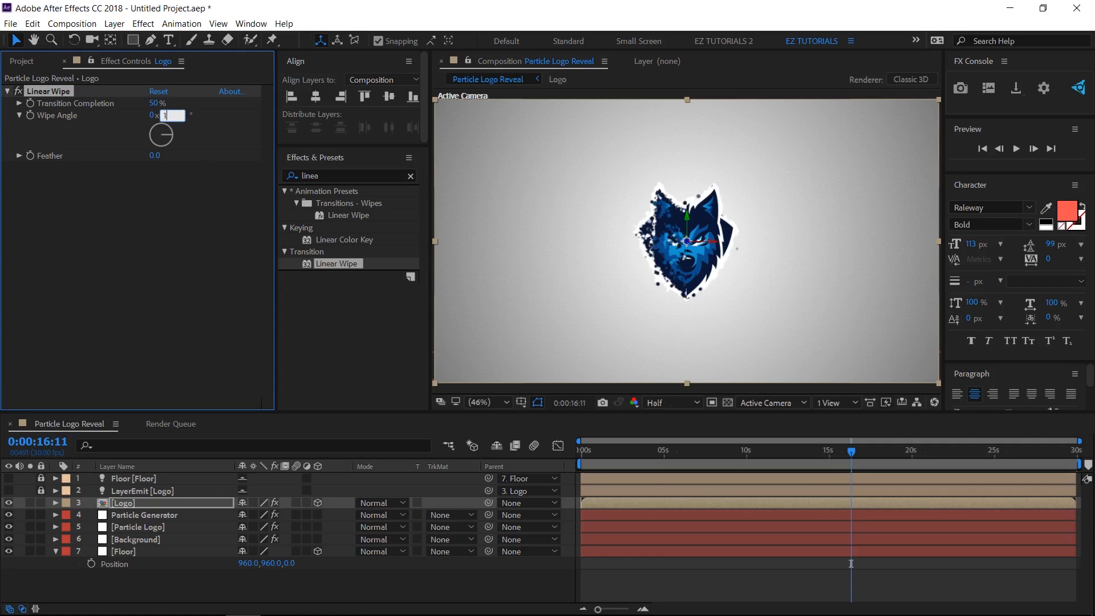
{"action": "type", "text": "10"}
{"action": "key", "text": "Tab"}
{"action": "type", "text": "15"}
{"action": "key", "text": "Return"}
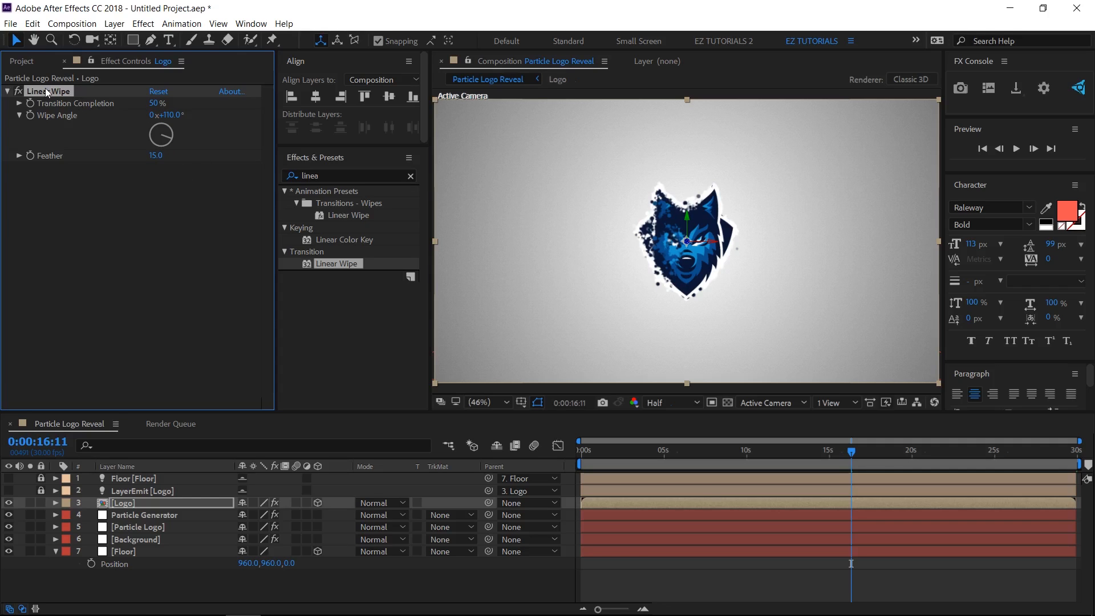
Copy Logo's Linear Wipe effect onto the Particle Logo layer and set the copy's Wipe Angle to -70°
{"action": "left_click", "coordinate": [136, 527]}
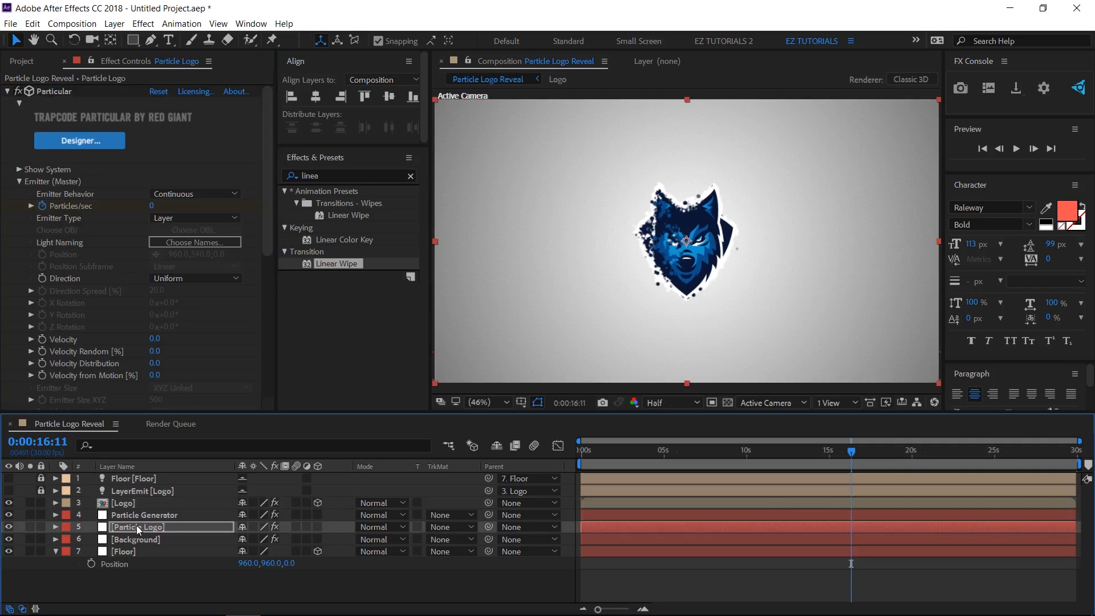
{"action": "left_click", "coordinate": [8, 91]}
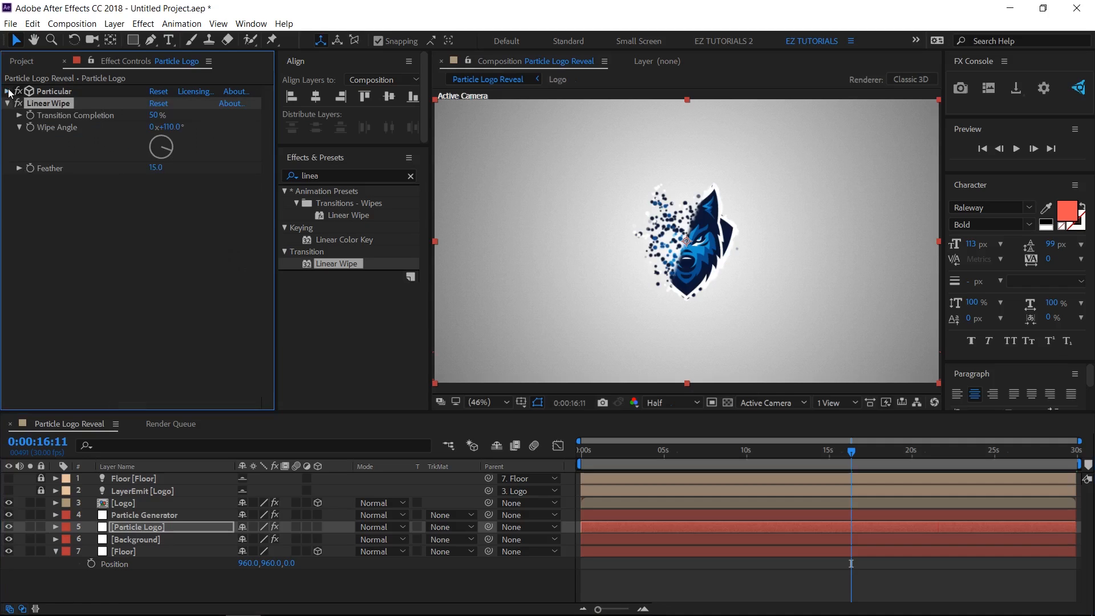
{"action": "left_click", "coordinate": [162, 128]}
{"action": "type", "text": "-70"}
{"action": "key", "text": "Return"}
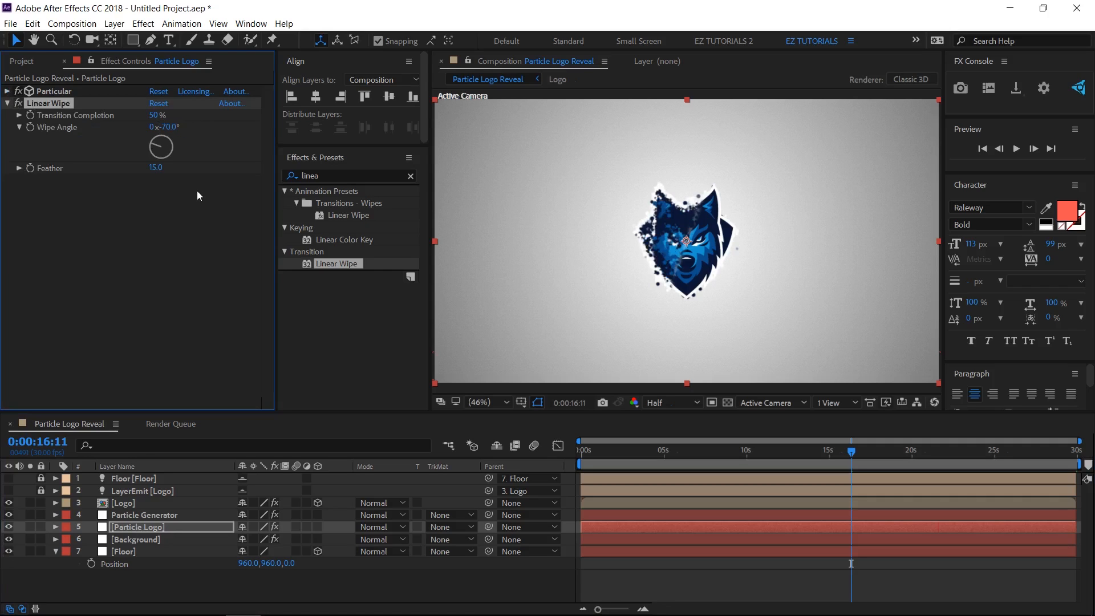
With Logo's effect controls locked in view, link Particle Logo's Linear Wipe Transition Completion to Logo's Transition Completion through an expression
{"action": "left_click", "coordinate": [132, 502]}
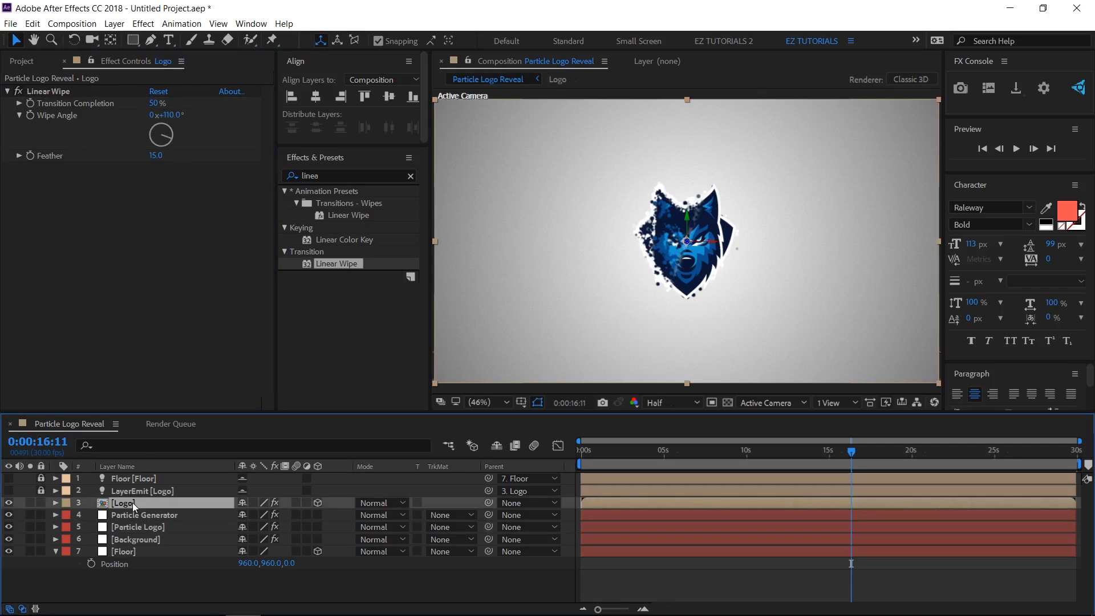
{"action": "left_click", "coordinate": [93, 60]}
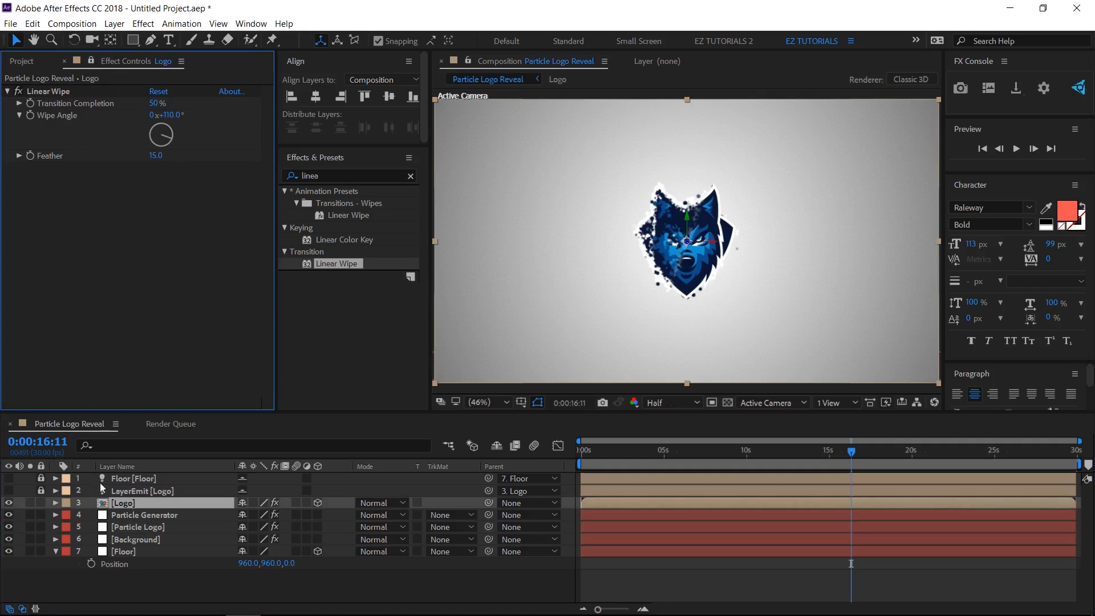
{"action": "left_click", "coordinate": [55, 527]}
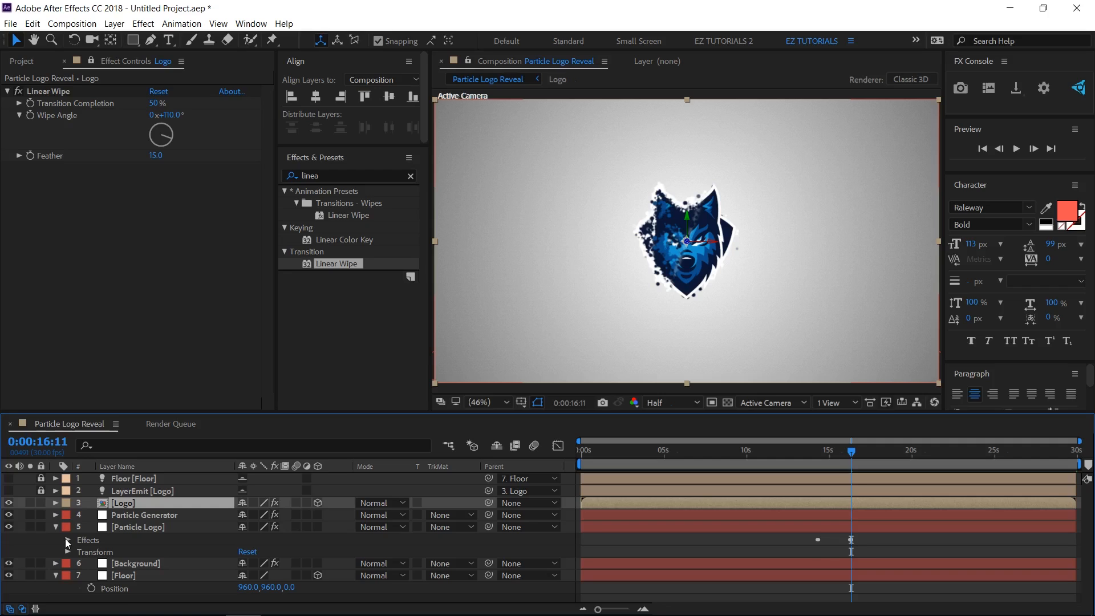
{"action": "left_click", "coordinate": [68, 540]}
{"action": "left_click", "coordinate": [81, 563]}
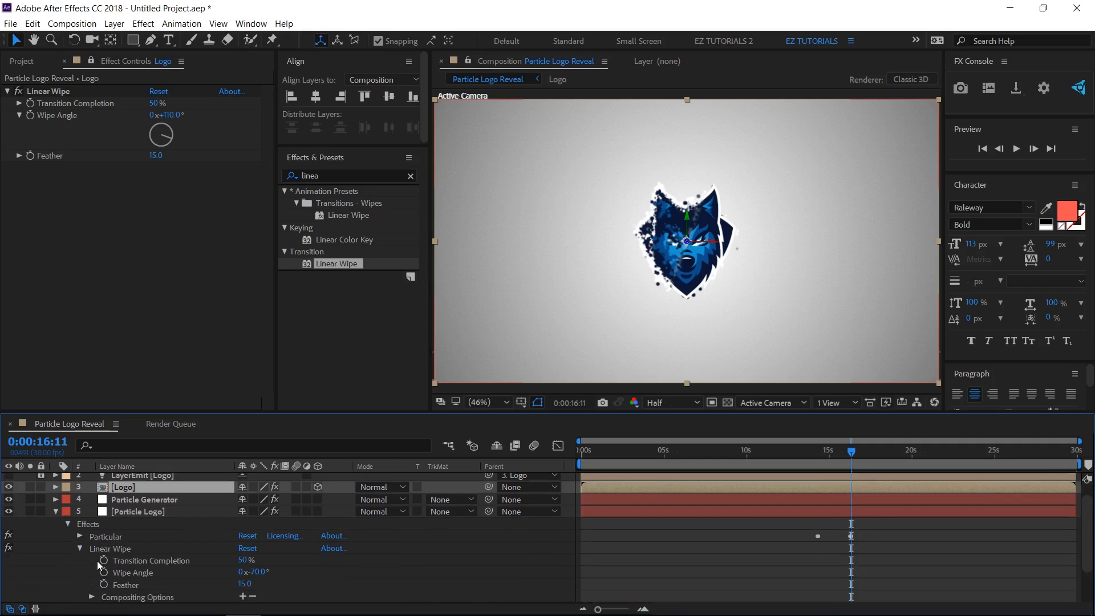
{"action": "left_click", "coordinate": [104, 560], "text": "alt"}
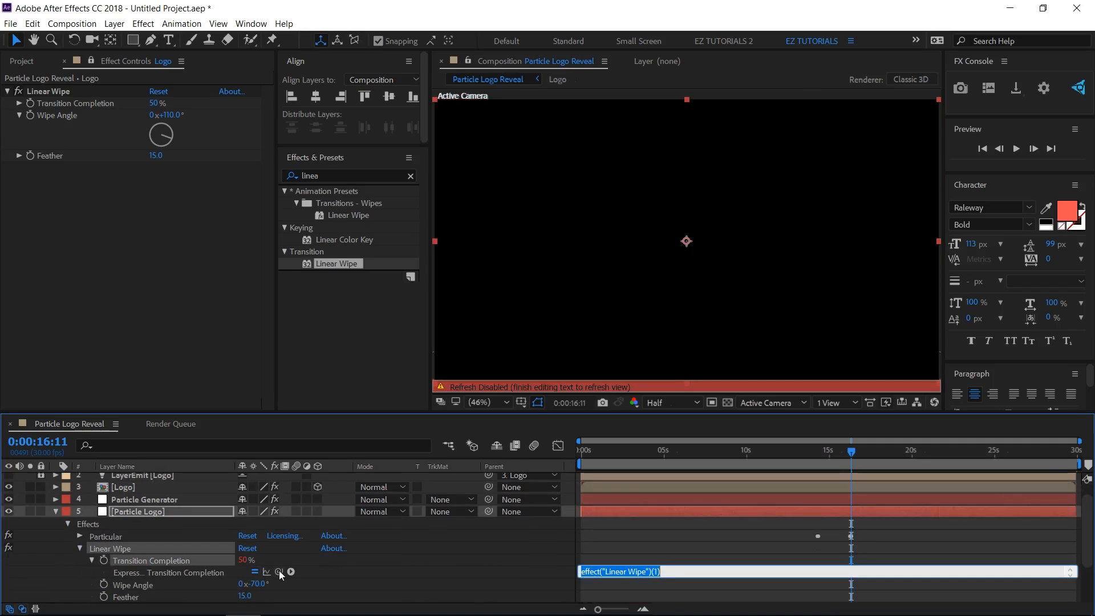
{"action": "mouse_move", "coordinate": [279, 572]}
{"action": "left_mouse_down"}
{"action": "mouse_move", "coordinate": [241, 453]}
{"action": "mouse_move", "coordinate": [115, 212]}
{"action": "mouse_move", "coordinate": [80, 104]}
{"action": "left_mouse_up"}
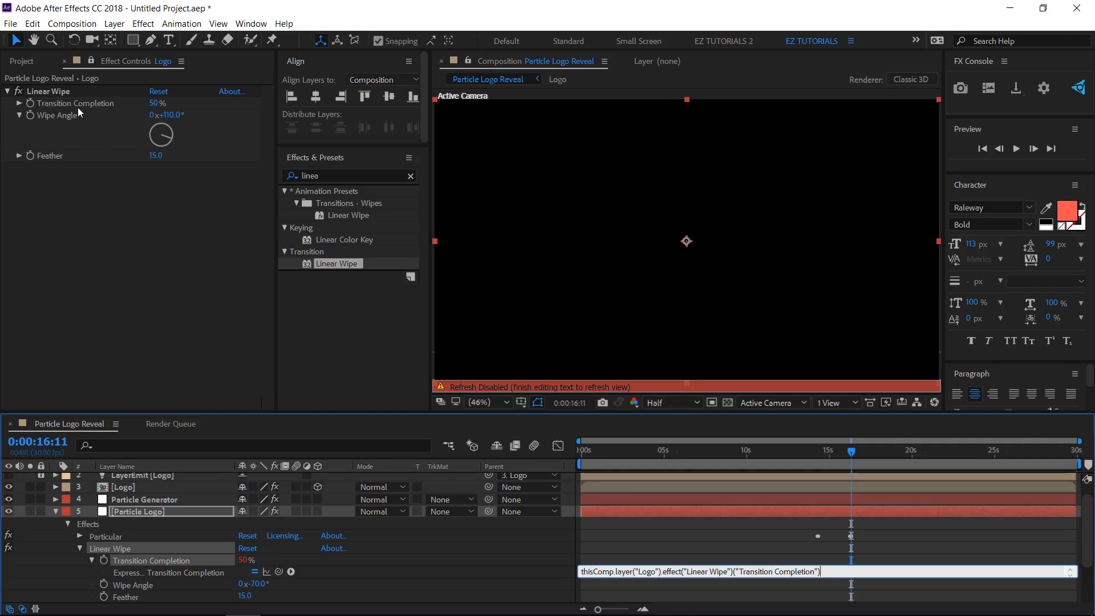
Invert the linked wipe by putting "100-" in front of Particle Logo's Transition Completion expression
{"action": "left_click", "coordinate": [580, 571]}
{"action": "type", "text": "100"}
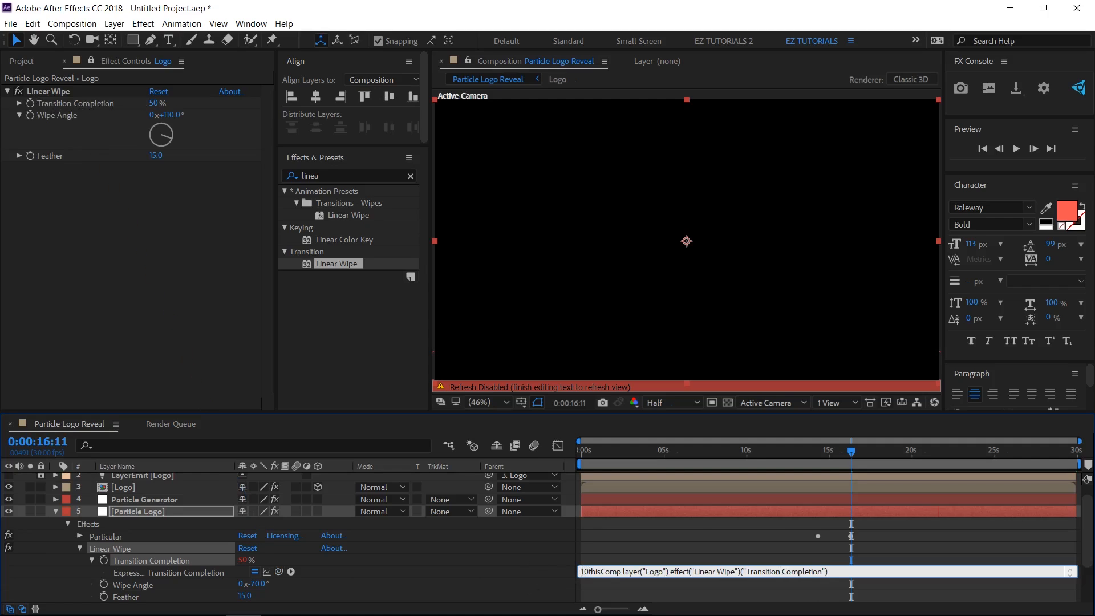
{"action": "type", "text": "-"}
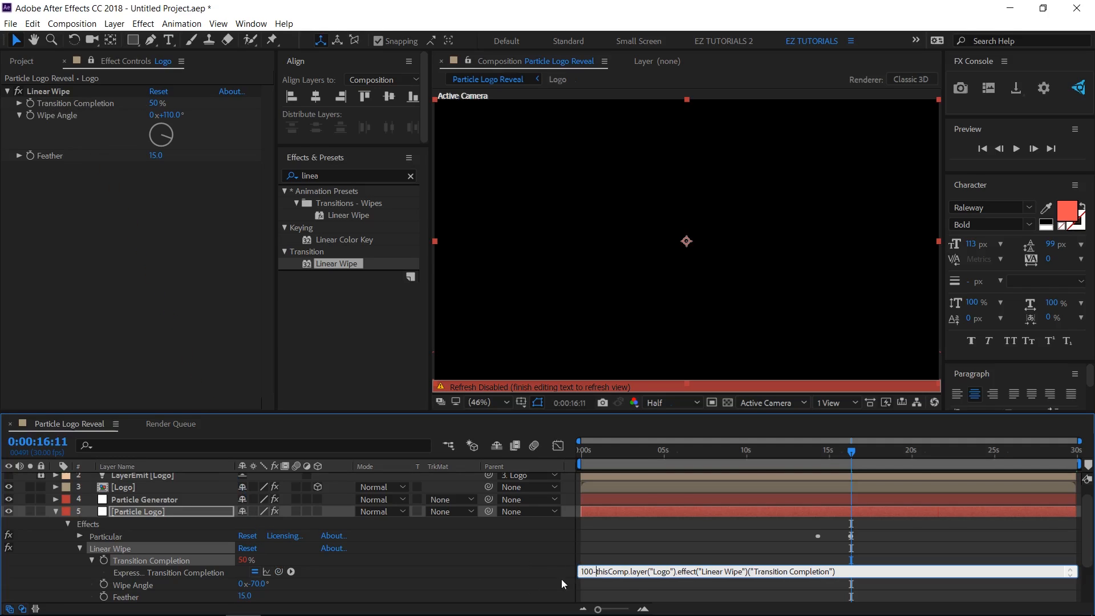
{"action": "left_click", "coordinate": [538, 558]}
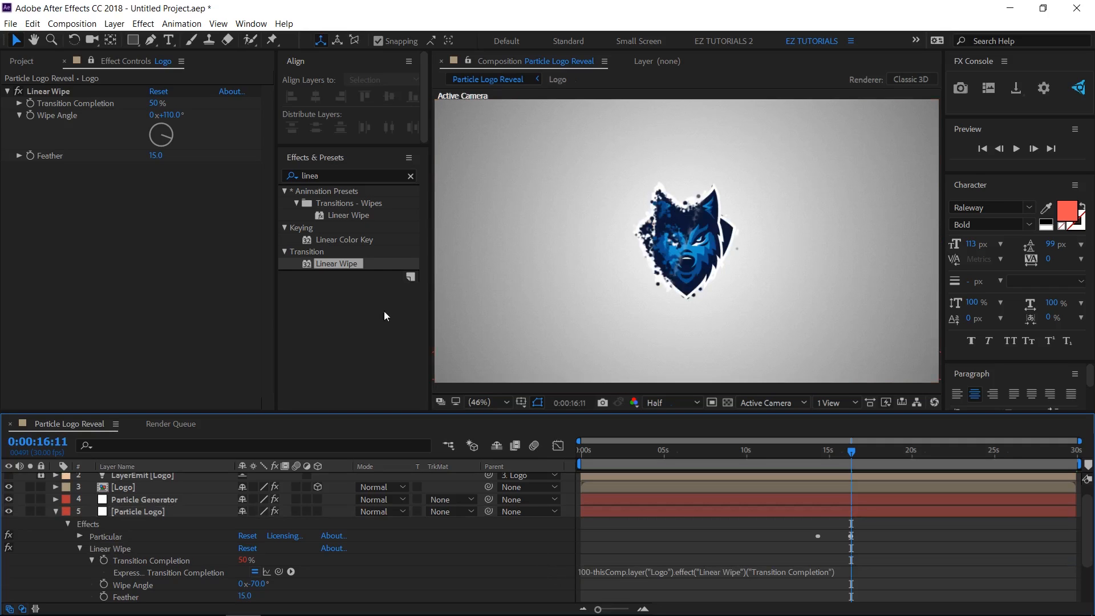
Keyframe the Logo layer's Linear Wipe Transition Completion at 100% at 0:00:16:15
{"action": "mouse_move", "coordinate": [154, 103]}
{"action": "left_mouse_down"}
{"action": "mouse_move", "coordinate": [167, 106]}
{"action": "mouse_move", "coordinate": [145, 105]}
{"action": "left_mouse_up"}
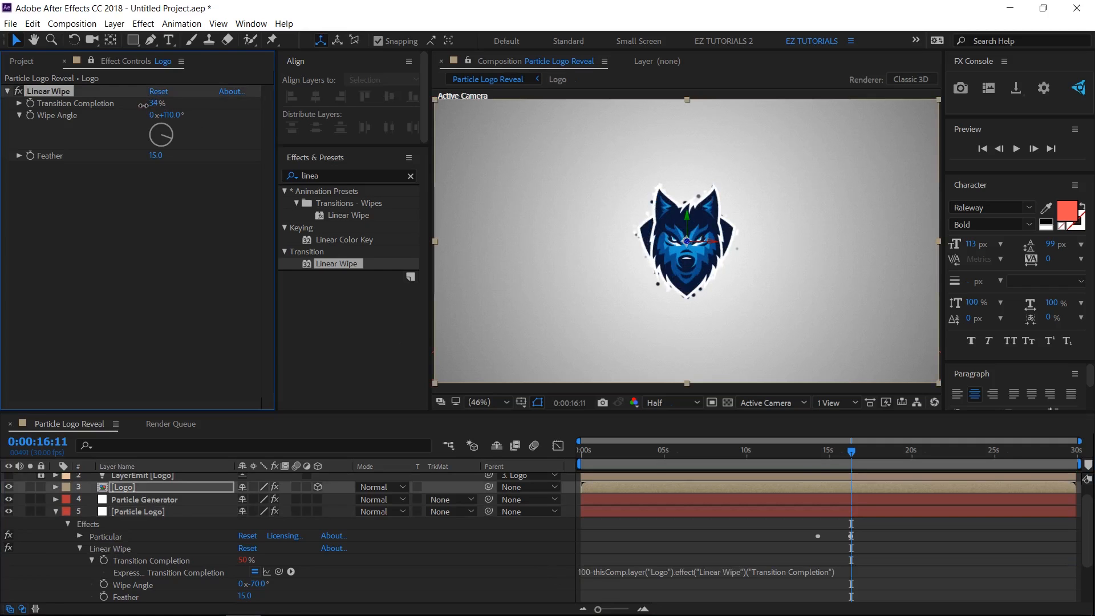
{"action": "left_click", "coordinate": [57, 444]}
{"action": "left_click_drag", "start_coordinate": [63, 443], "coordinate": [72, 447]}
{"action": "type", "text": "5"}
{"action": "key", "text": "Return"}
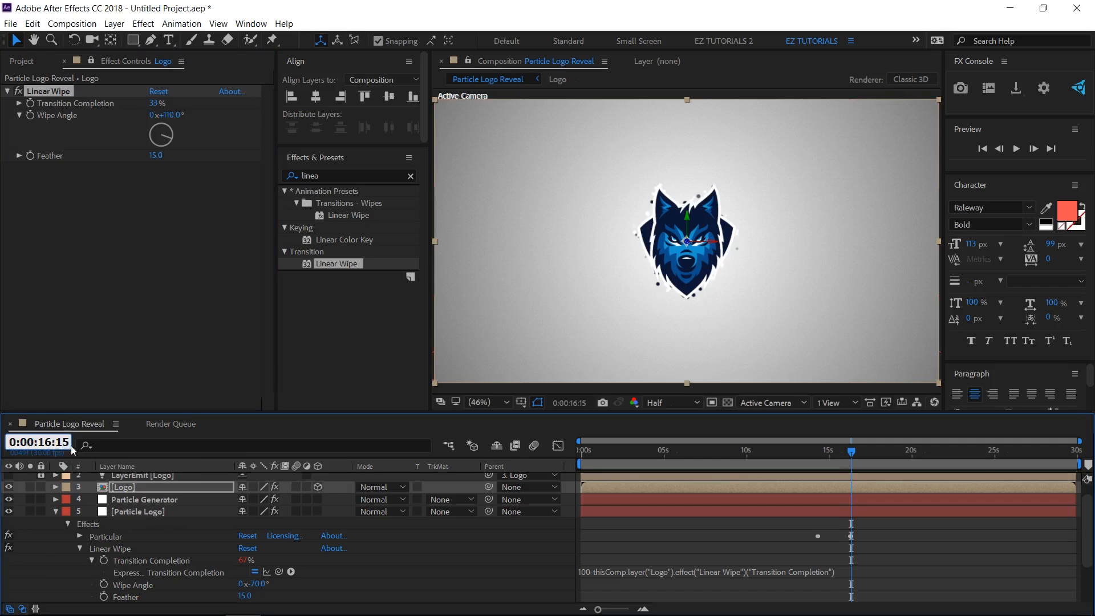
{"action": "left_click", "coordinate": [152, 104]}
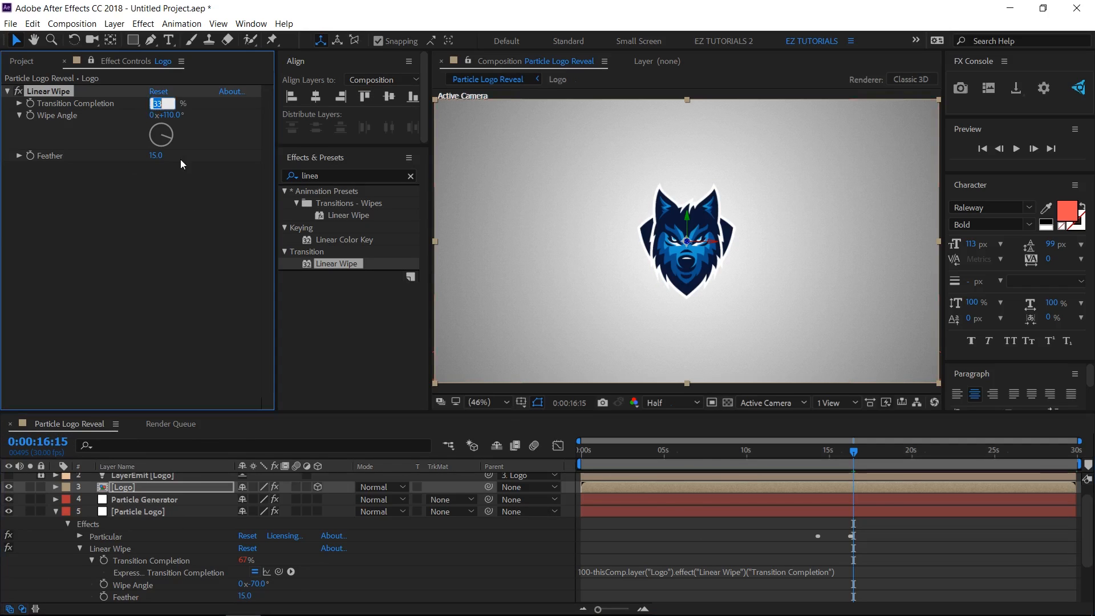
{"action": "type", "text": "100"}
{"action": "key", "text": "Return"}
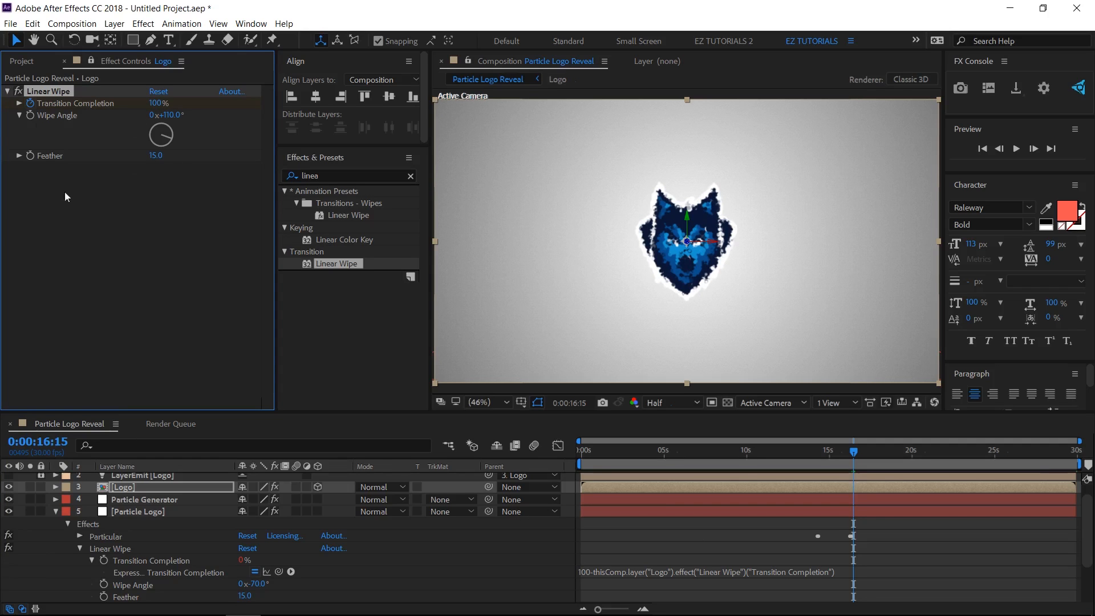
At 0:00:18:00, set Logo's Linear Wipe Transition Completion to 0%
{"action": "left_click", "coordinate": [51, 443]}
{"action": "left_click_drag", "start_coordinate": [45, 444], "coordinate": [72, 443]}
{"action": "type", "text": "8:00"}
{"action": "key", "text": "Return"}
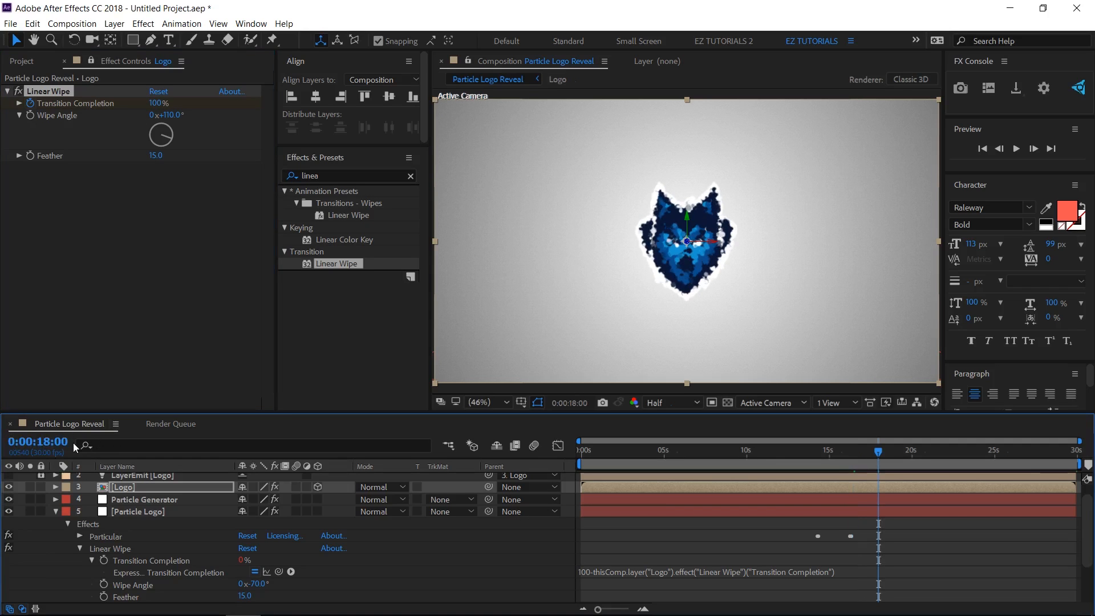
{"action": "left_click", "coordinate": [156, 104]}
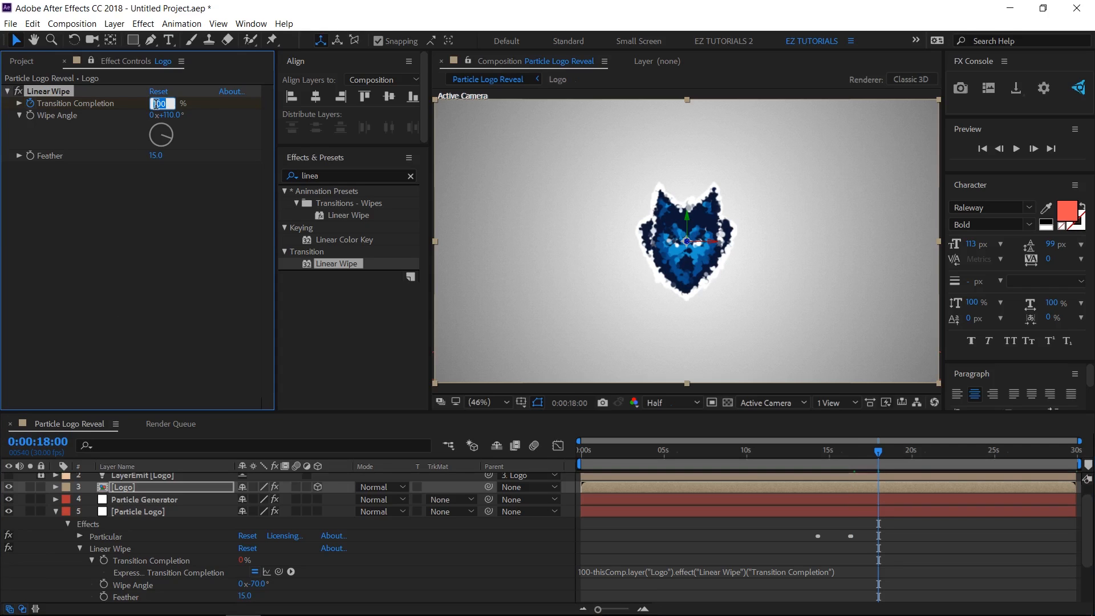
{"action": "type", "text": "0"}
{"action": "key", "text": "Return"}
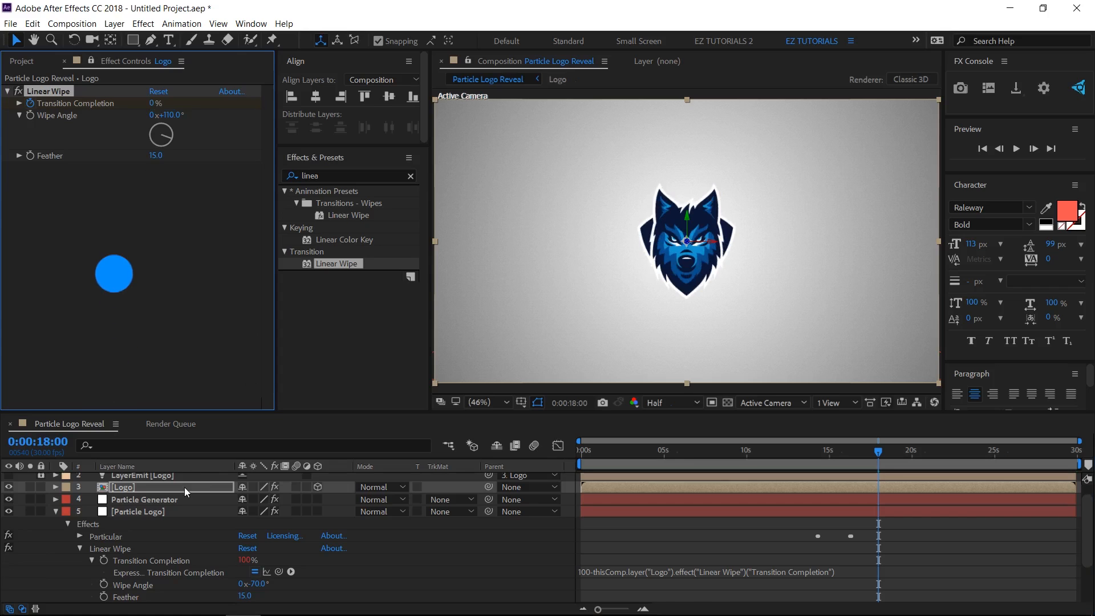
Reveal Logo's two Transition Completion keyframes and apply Easy Ease to both
{"action": "key", "text": "u"}
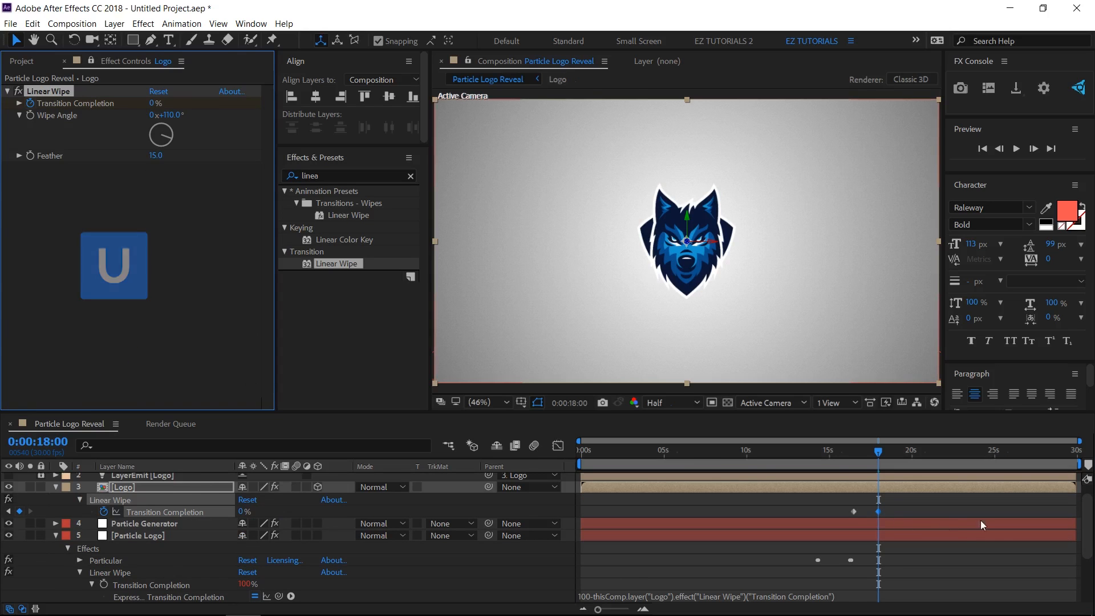
{"action": "left_click_drag", "start_coordinate": [892, 501], "coordinate": [834, 516]}
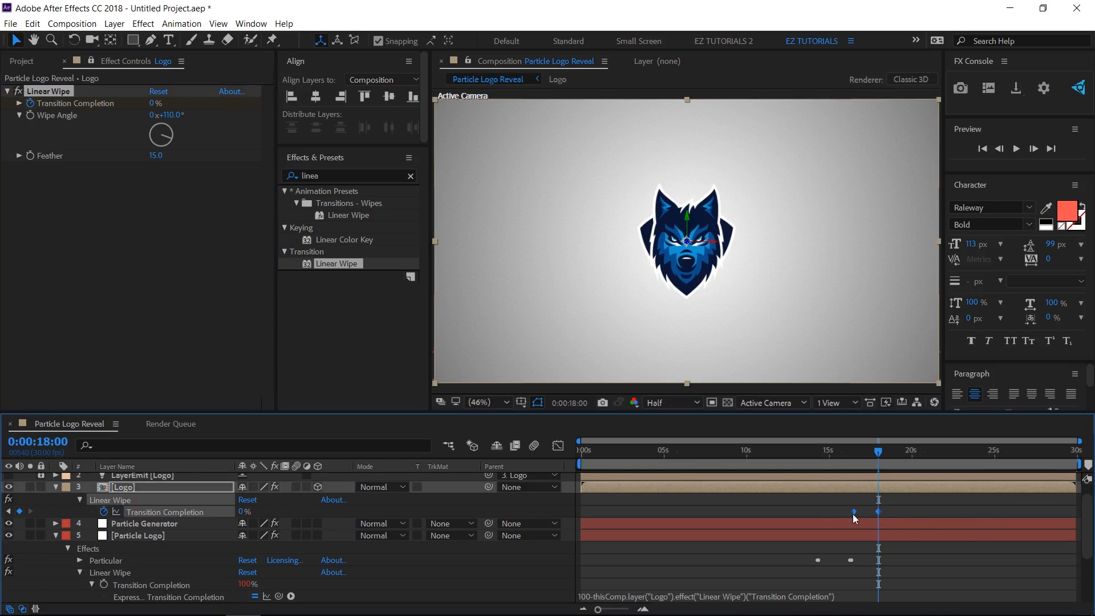
{"action": "right_click", "coordinate": [854, 512]}
{"action": "mouse_move", "coordinate": [880, 505]}
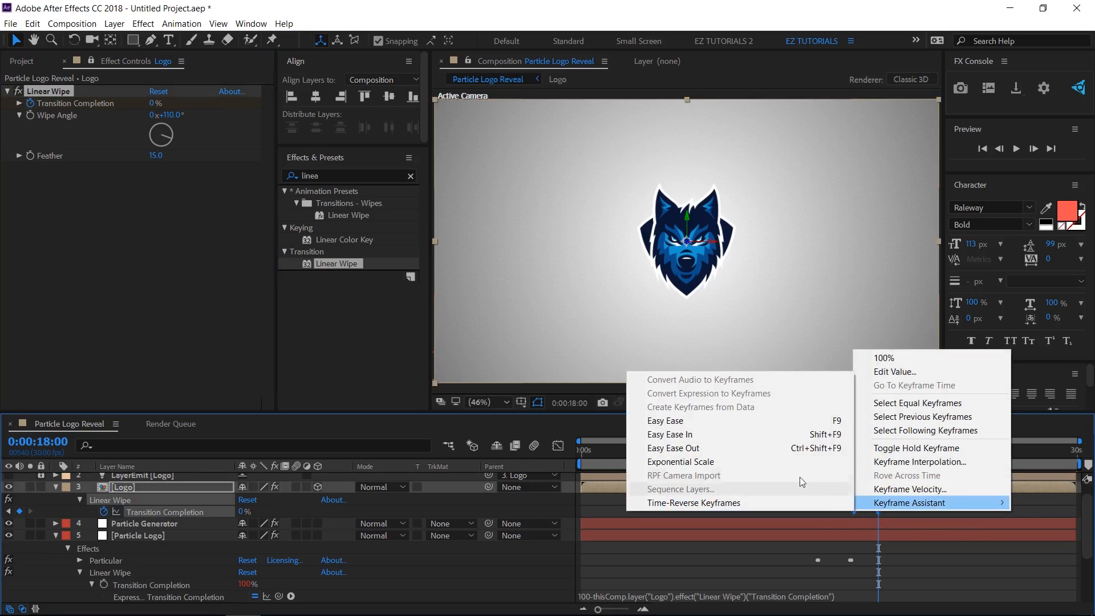
{"action": "left_click", "coordinate": [661, 422]}
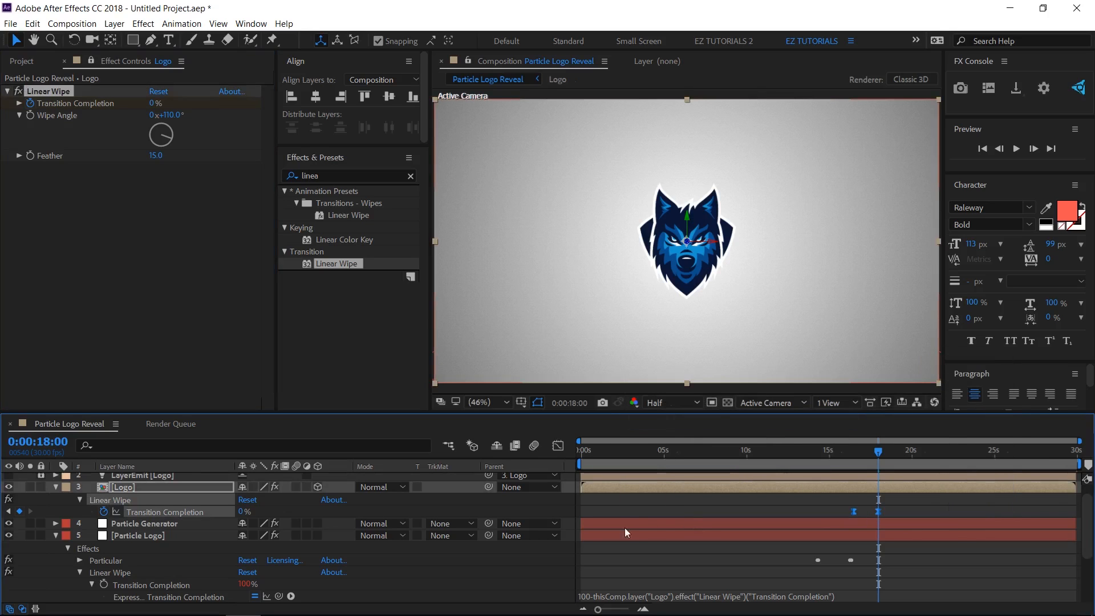
Collapse the expanded layers and create a white 1920 x 1080 solid named Flare above Logo
{"action": "left_click", "coordinate": [56, 488]}
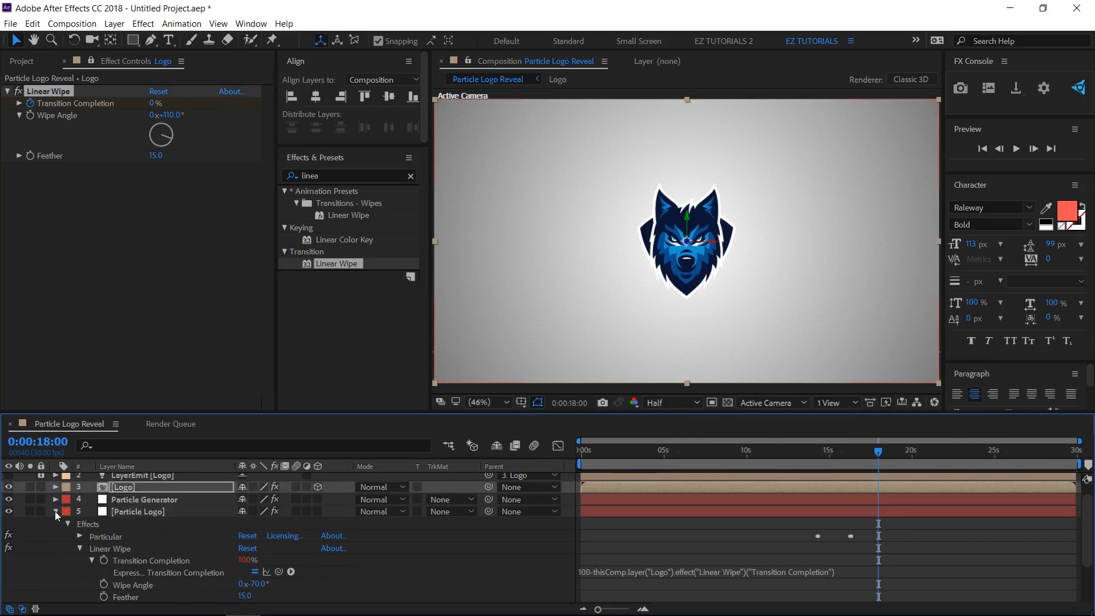
{"action": "left_click", "coordinate": [55, 511]}
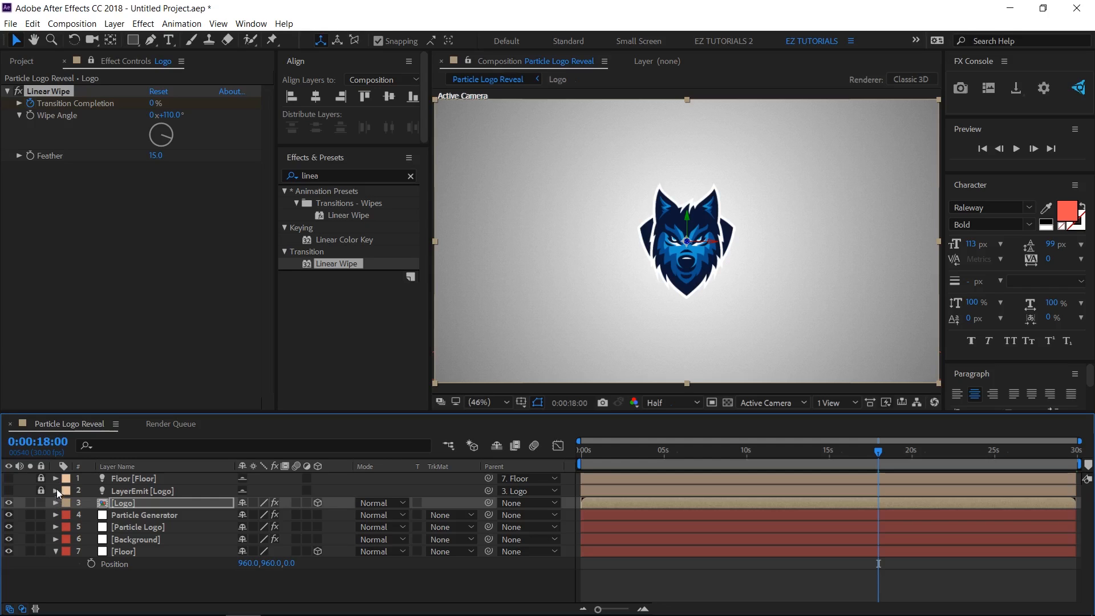
{"action": "left_click", "coordinate": [56, 551]}
{"action": "right_click", "coordinate": [117, 563]}
{"action": "mouse_move", "coordinate": [166, 434]}
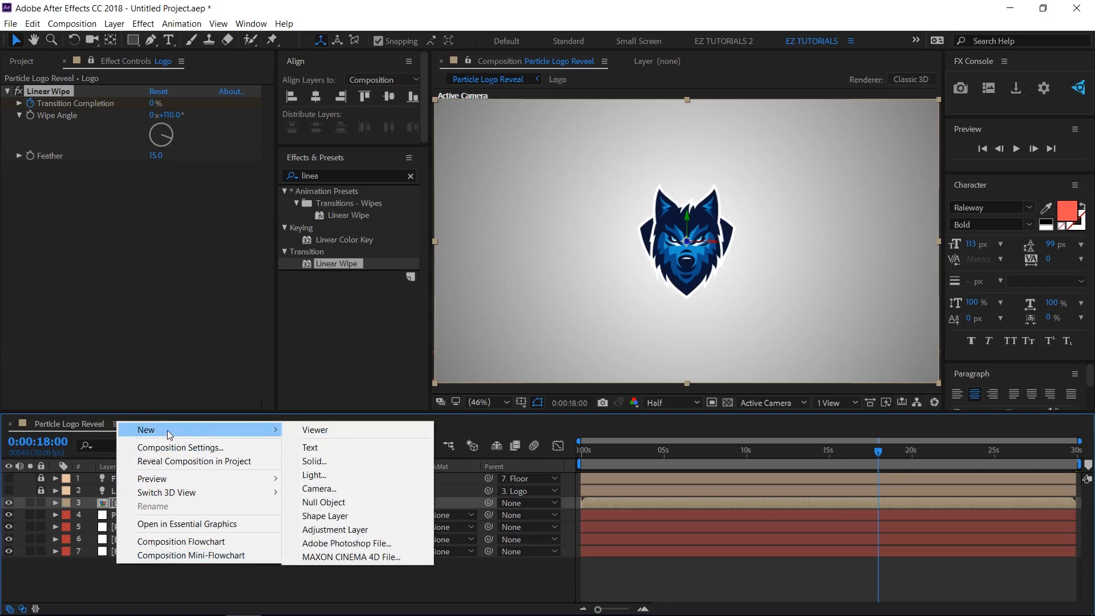
{"action": "left_click", "coordinate": [323, 464]}
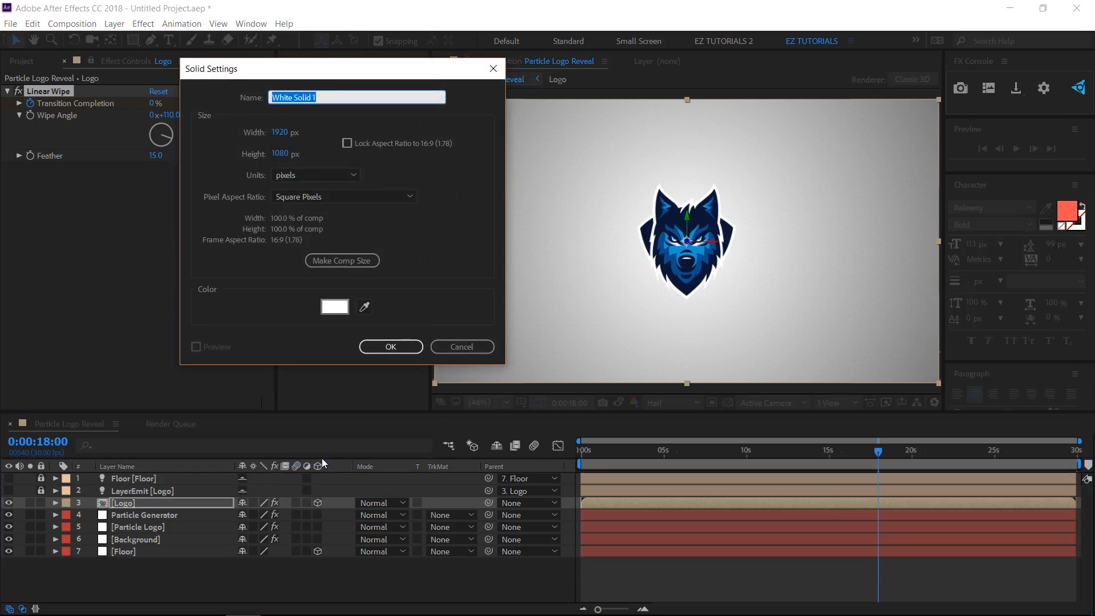
{"action": "type", "text": "Flare"}
{"action": "key", "text": "Return"}
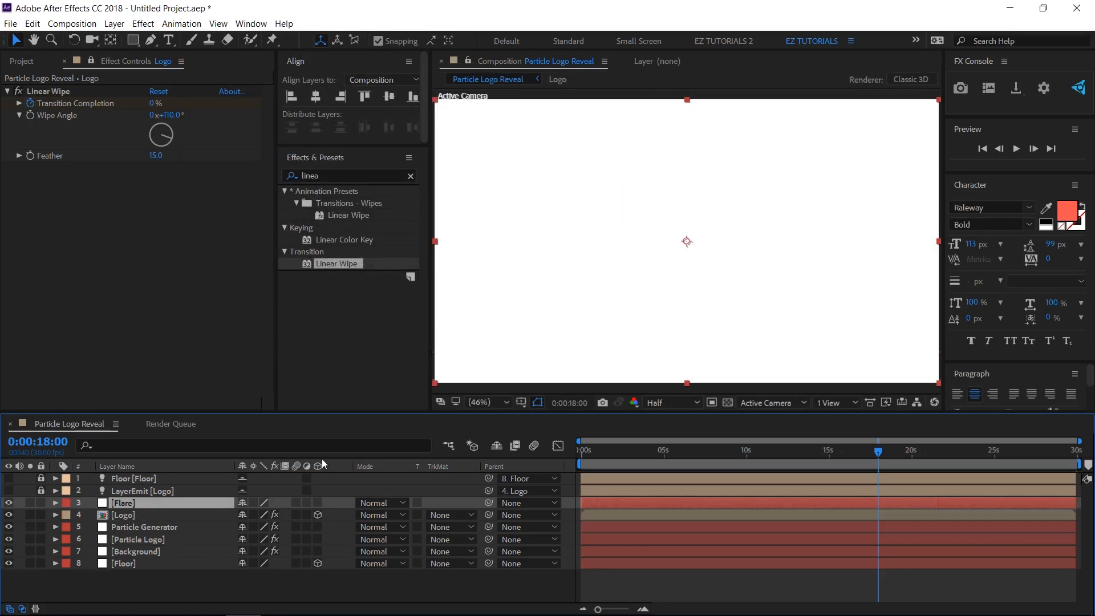
Find the Optical Flares effect and apply it to the Flare layer
{"action": "left_click", "coordinate": [344, 179]}
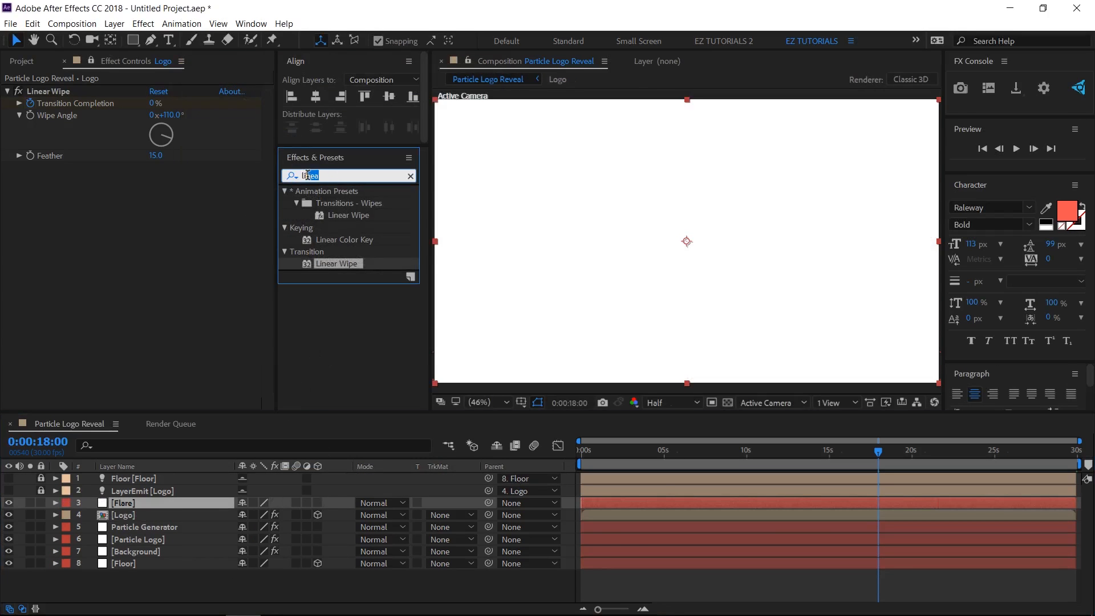
{"action": "type", "text": "optica"}
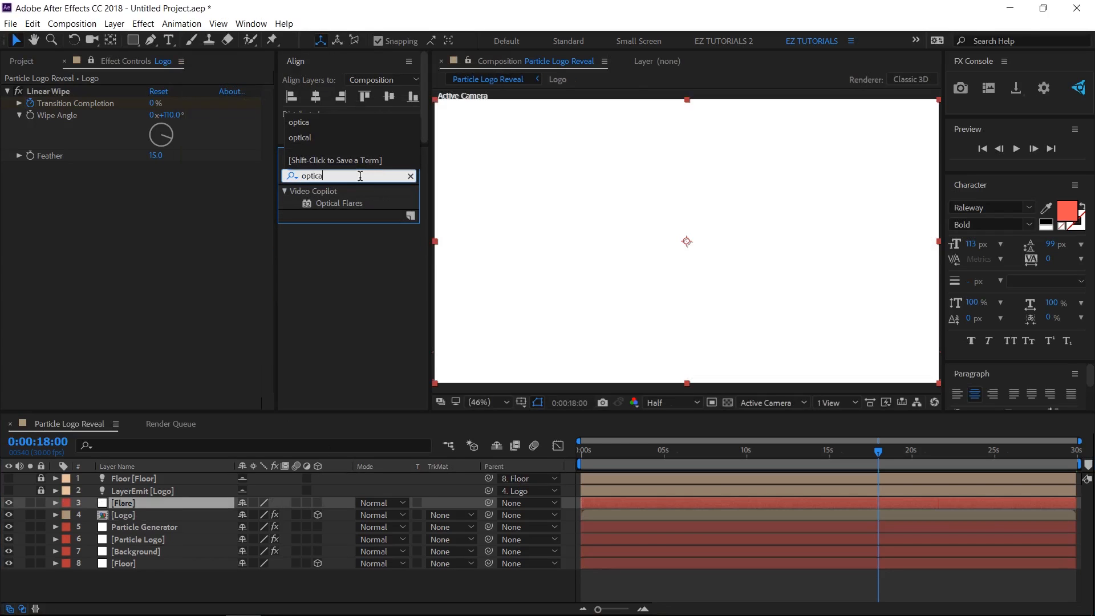
{"action": "left_click", "coordinate": [344, 205]}
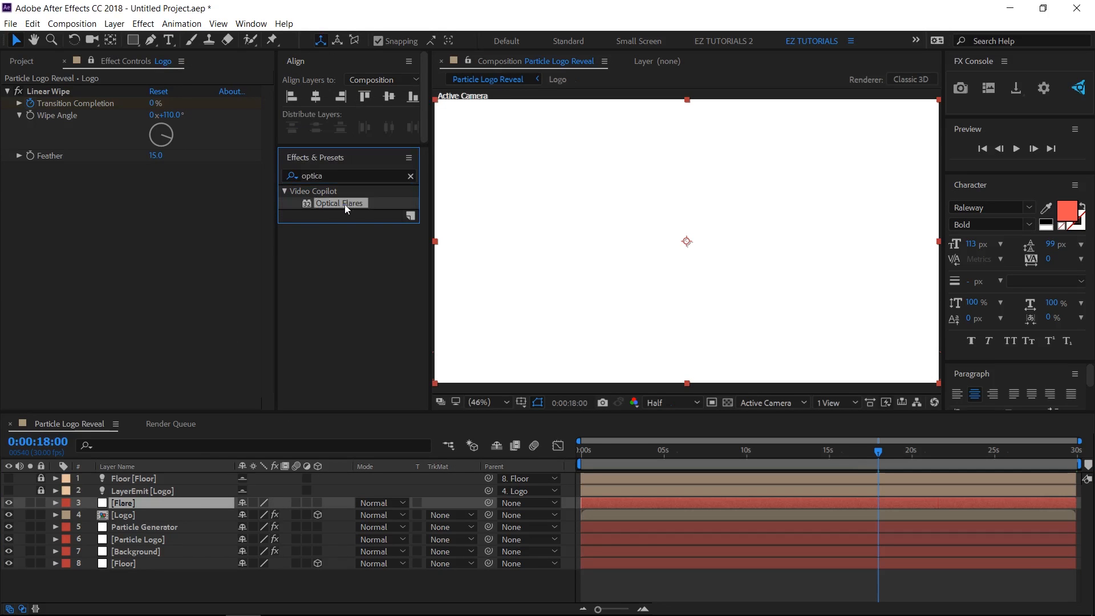
{"action": "left_click_drag", "start_coordinate": [344, 205], "coordinate": [165, 498]}
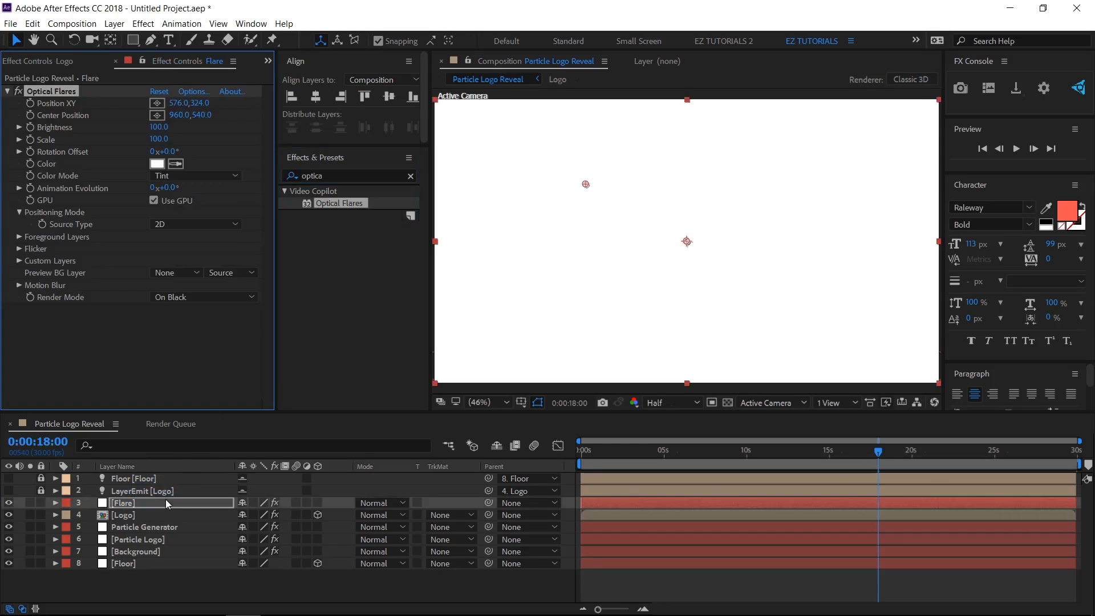
Set the Optical Flares Render Mode to On Transparent and the Flare layer's blending mode to Add
{"action": "left_click", "coordinate": [184, 298]}
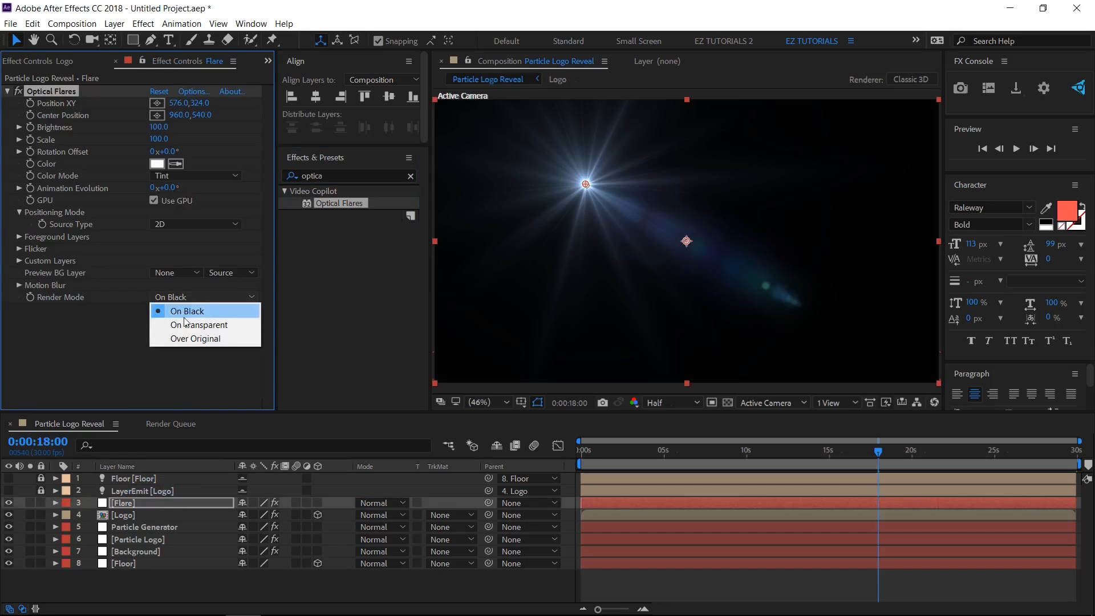
{"action": "left_click", "coordinate": [185, 322]}
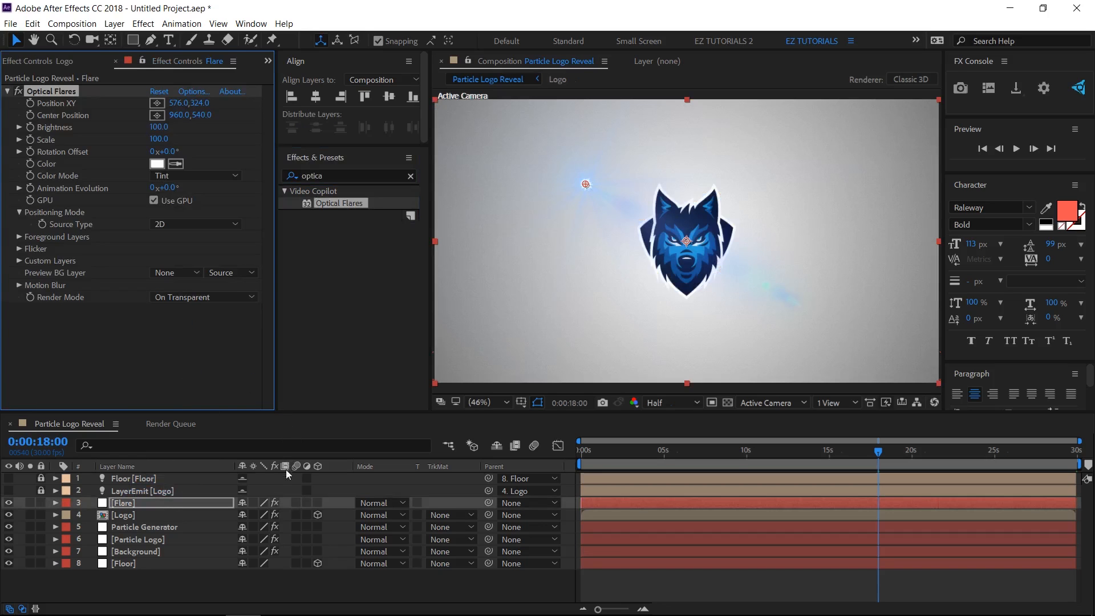
{"action": "left_click", "coordinate": [384, 506]}
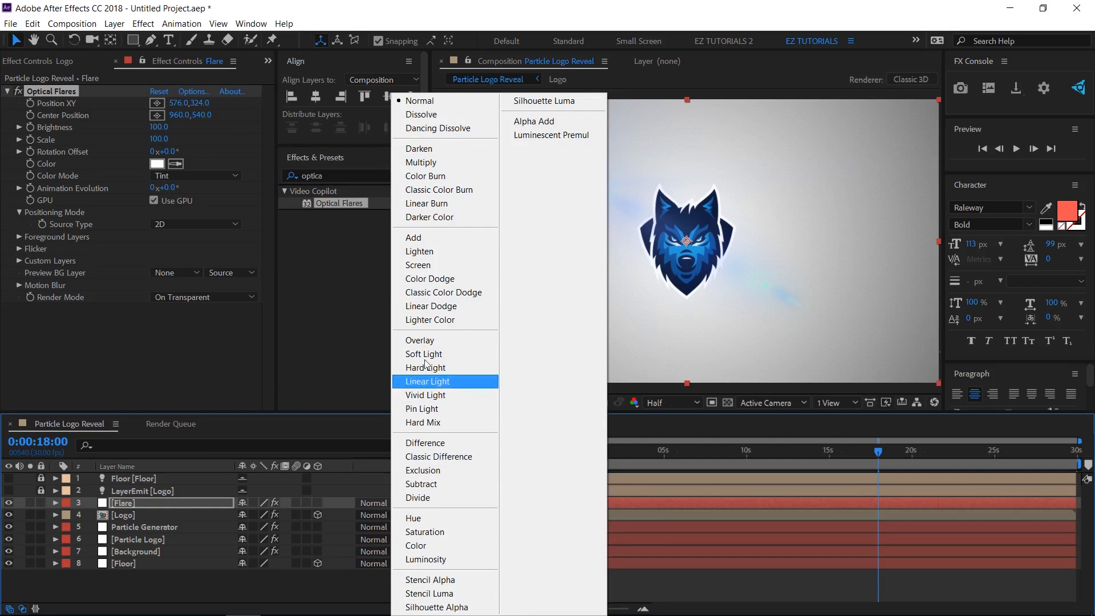
{"action": "left_click", "coordinate": [417, 242]}
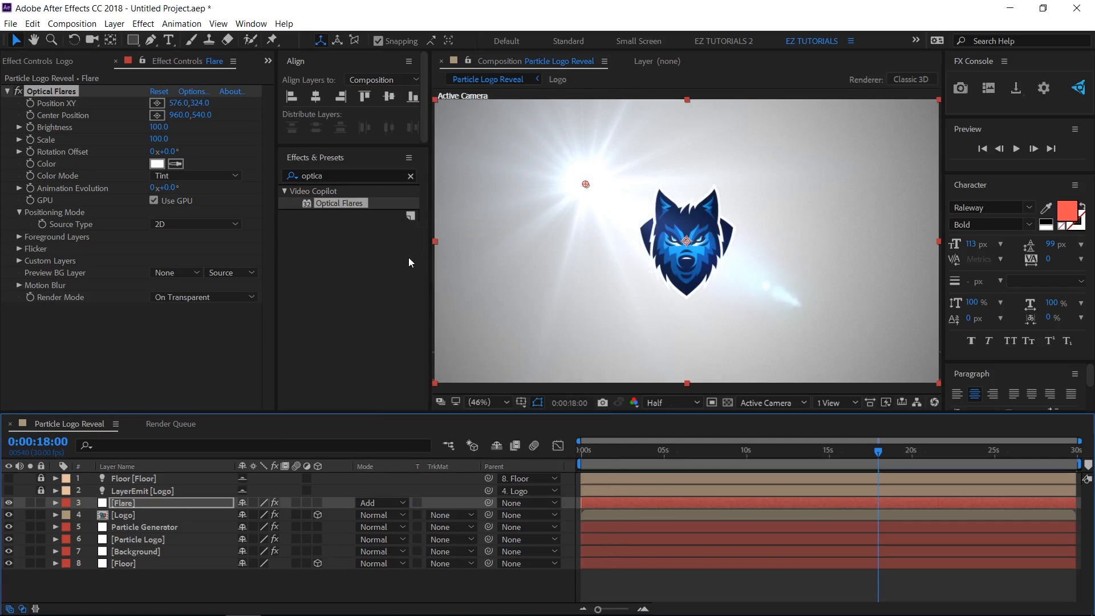
At 0:00:17:05, place the flare at the logo's right edge, about 1162, 498, and start keyframing Position XY and Brightness
{"action": "mouse_move", "coordinate": [879, 452]}
{"action": "left_mouse_down"}
{"action": "mouse_move", "coordinate": [848, 458]}
{"action": "mouse_move", "coordinate": [865, 453]}
{"action": "left_mouse_up"}
{"action": "left_click_drag", "start_coordinate": [586, 184], "coordinate": [742, 231]}
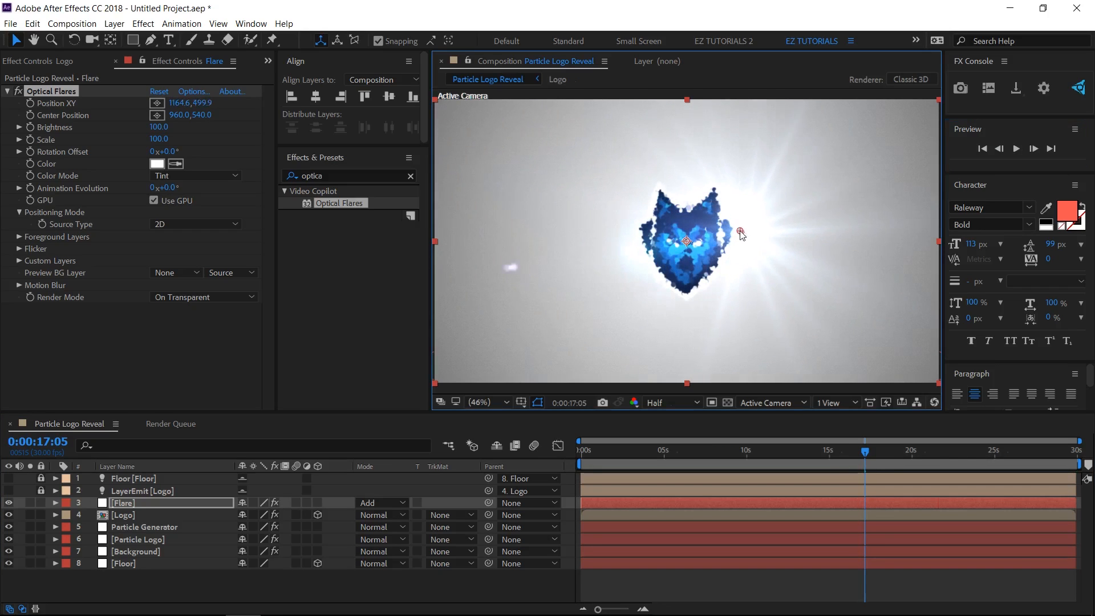
{"action": "left_click", "coordinate": [30, 103]}
{"action": "left_click", "coordinate": [31, 126]}
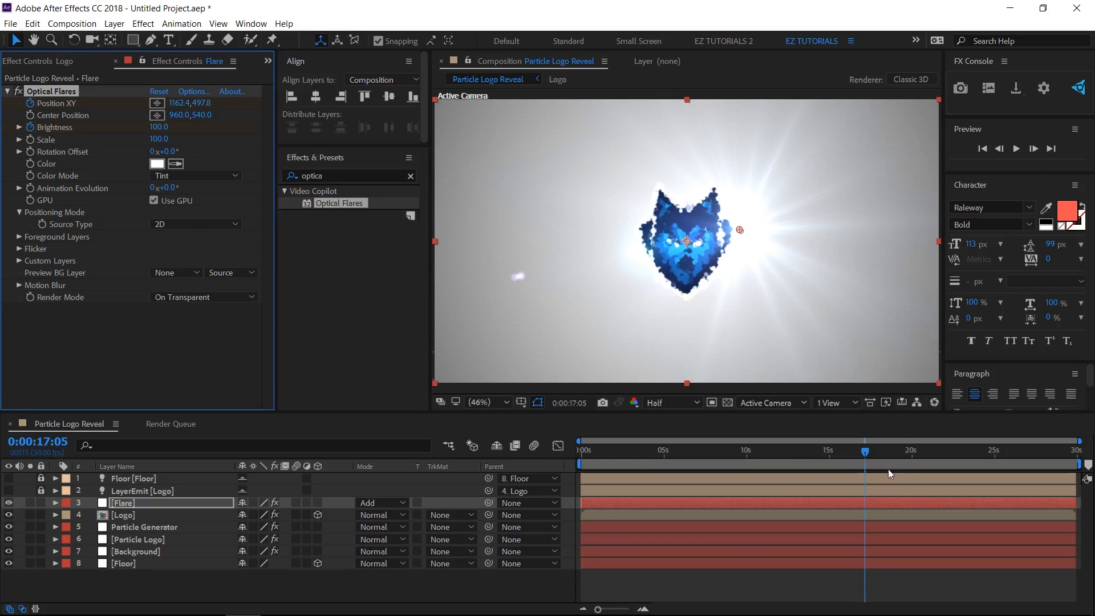
At 0:00:17:11, move the flare to the logo's left edge, about 791, 496, and add a Brightness keyframe at 100
{"action": "left_click", "coordinate": [1034, 149]}
{"action": "left_click", "coordinate": [1034, 150]}
{"action": "left_click", "coordinate": [1034, 150]}
{"action": "left_click", "coordinate": [1035, 149]}
{"action": "left_click", "coordinate": [1034, 149]}
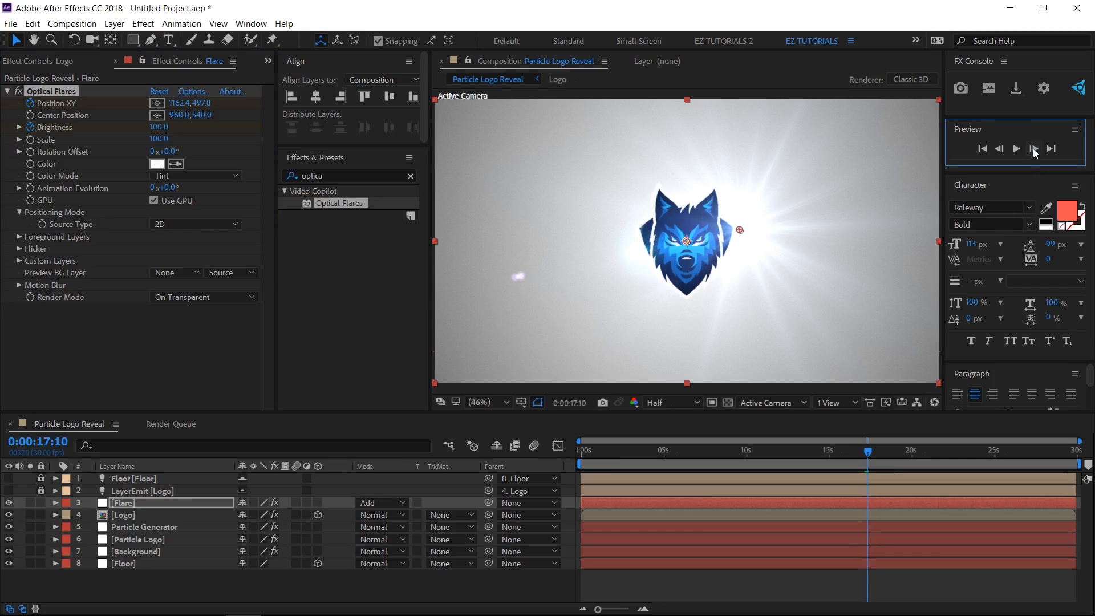
{"action": "left_click", "coordinate": [1035, 149]}
{"action": "left_click_drag", "start_coordinate": [740, 230], "coordinate": [643, 225]}
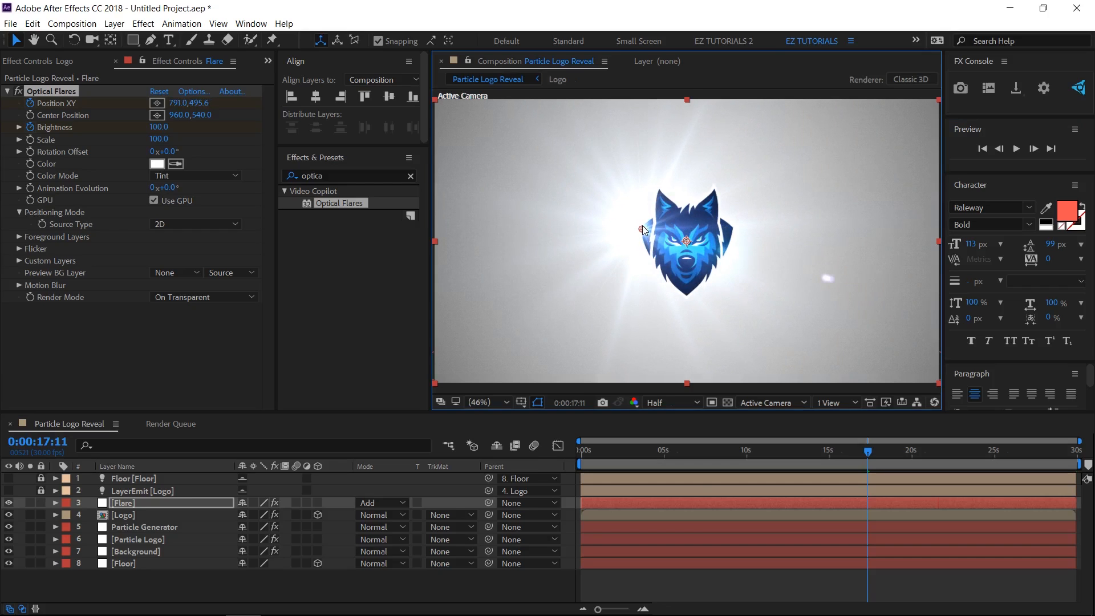
{"action": "key", "text": "u"}
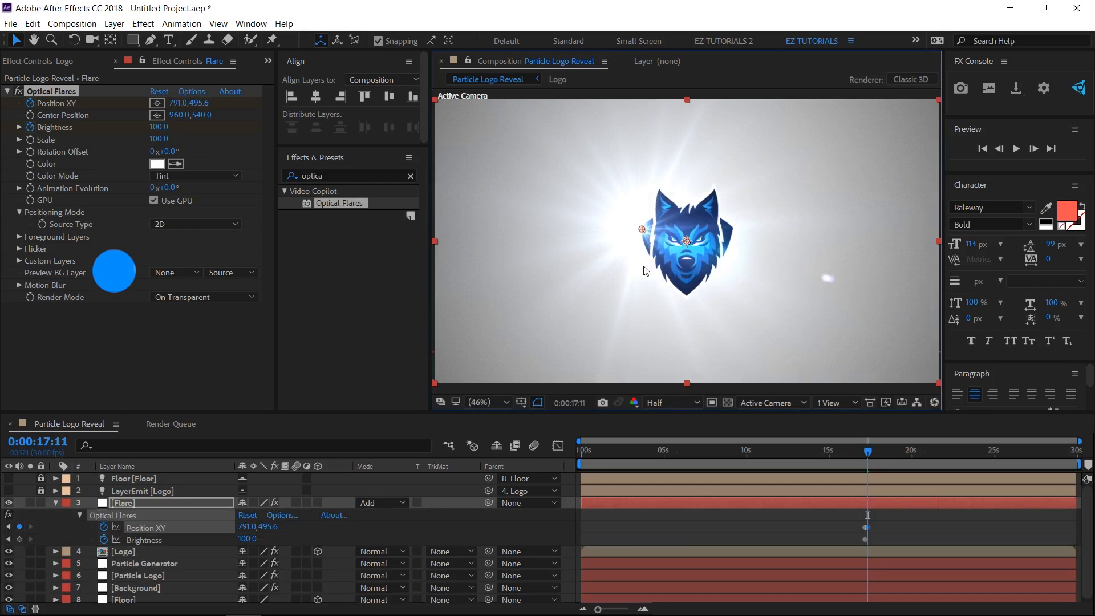
{"action": "left_click", "coordinate": [20, 540]}
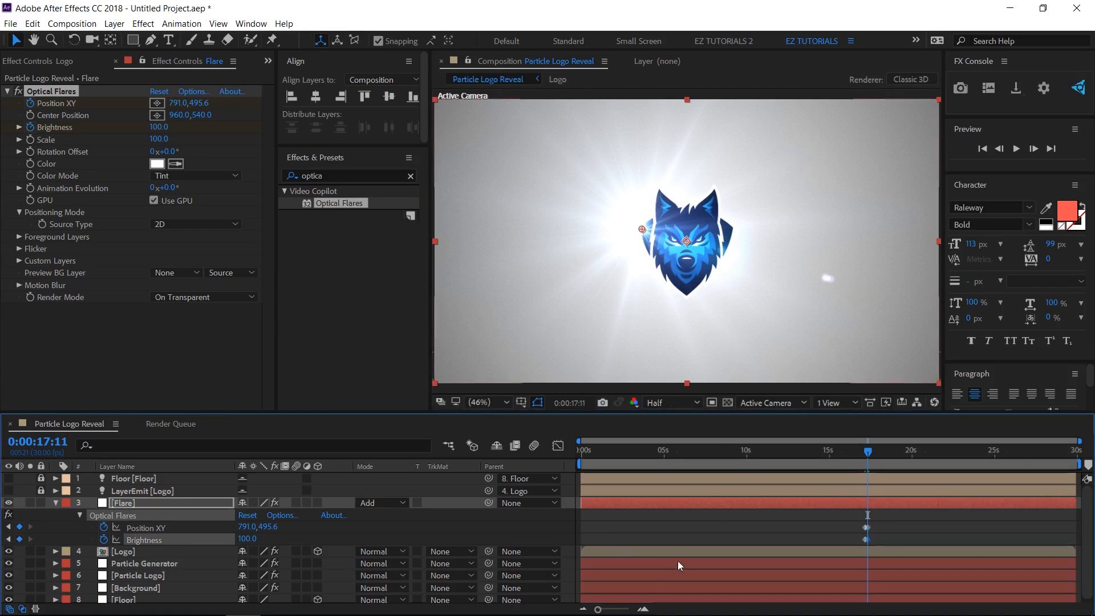
At 0:00:17:14, set the flare's Brightness to 0
{"action": "left_click", "coordinate": [643, 609]}
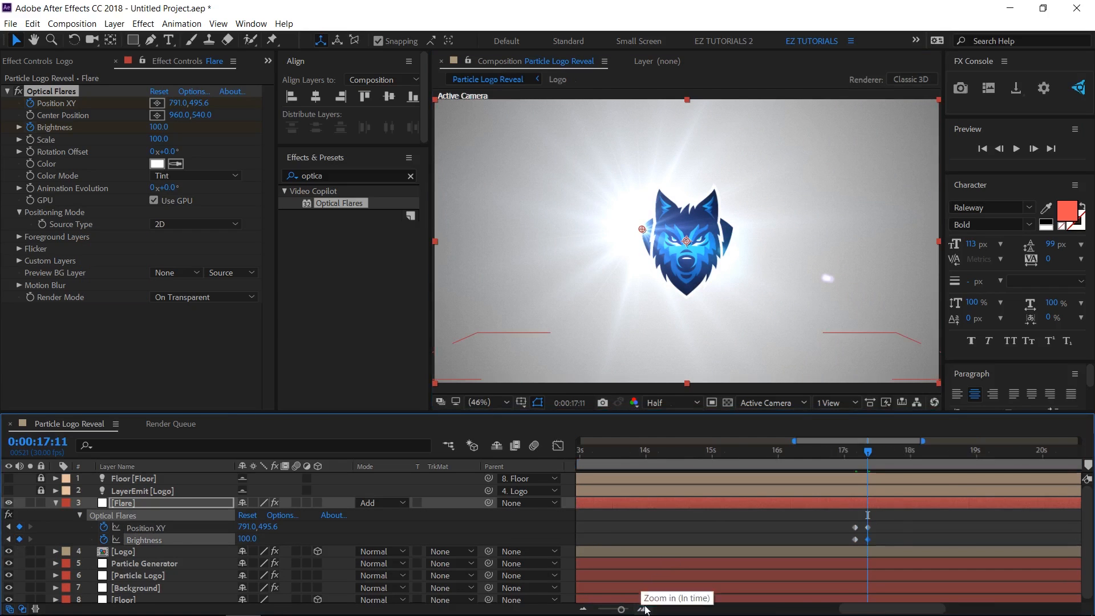
{"action": "left_click_drag", "start_coordinate": [869, 453], "coordinate": [876, 455]}
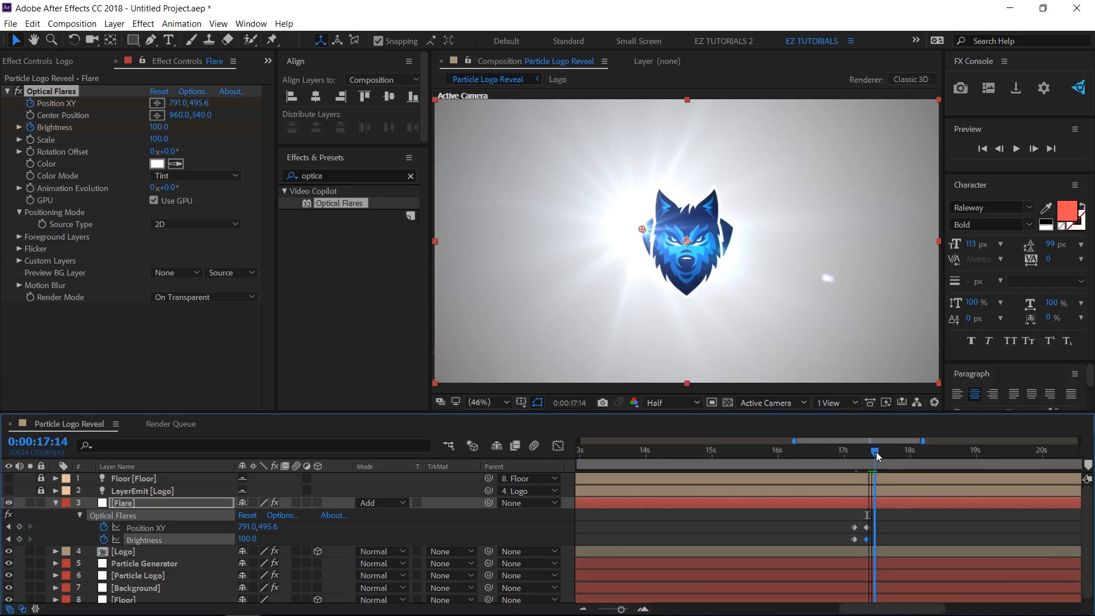
{"action": "left_click", "coordinate": [247, 539]}
{"action": "type", "text": "0"}
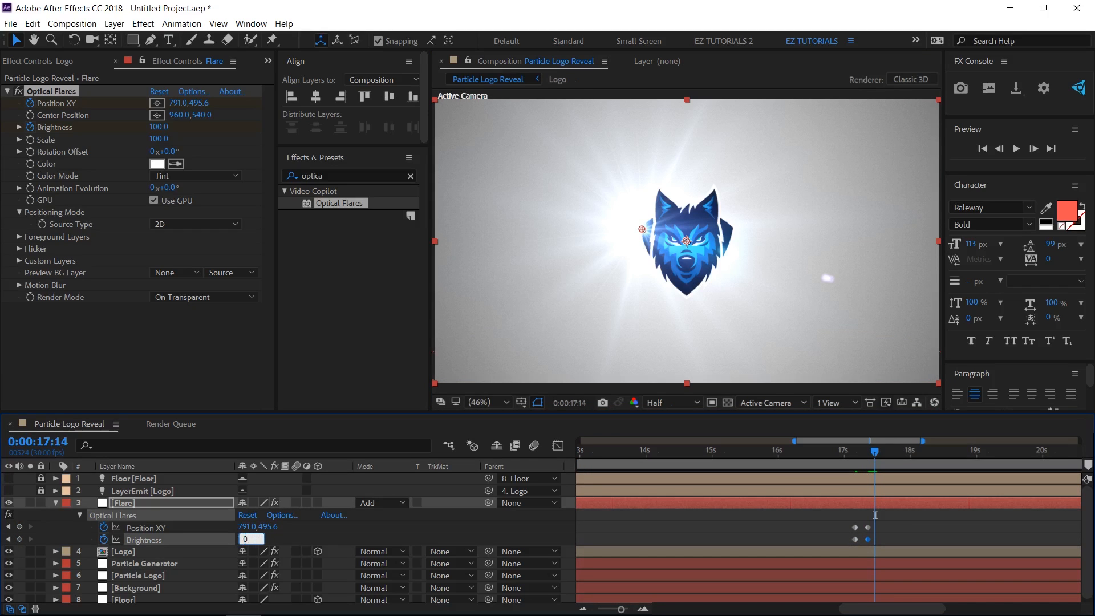
{"action": "key", "text": "Return"}
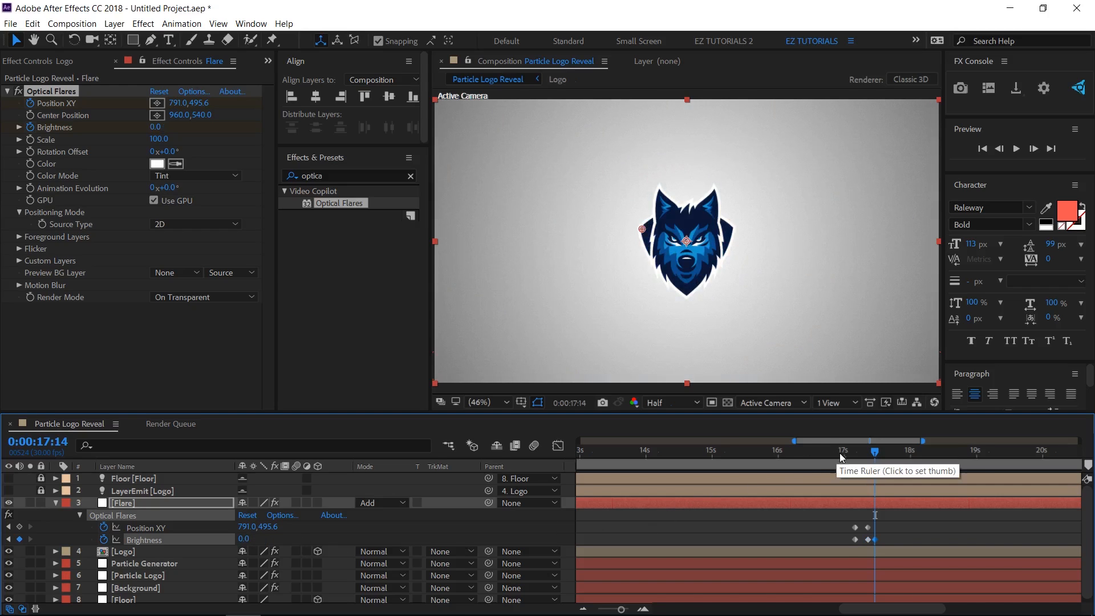
At 0:00:17:02, set the flare's Brightness to 0
{"action": "left_click", "coordinate": [845, 456]}
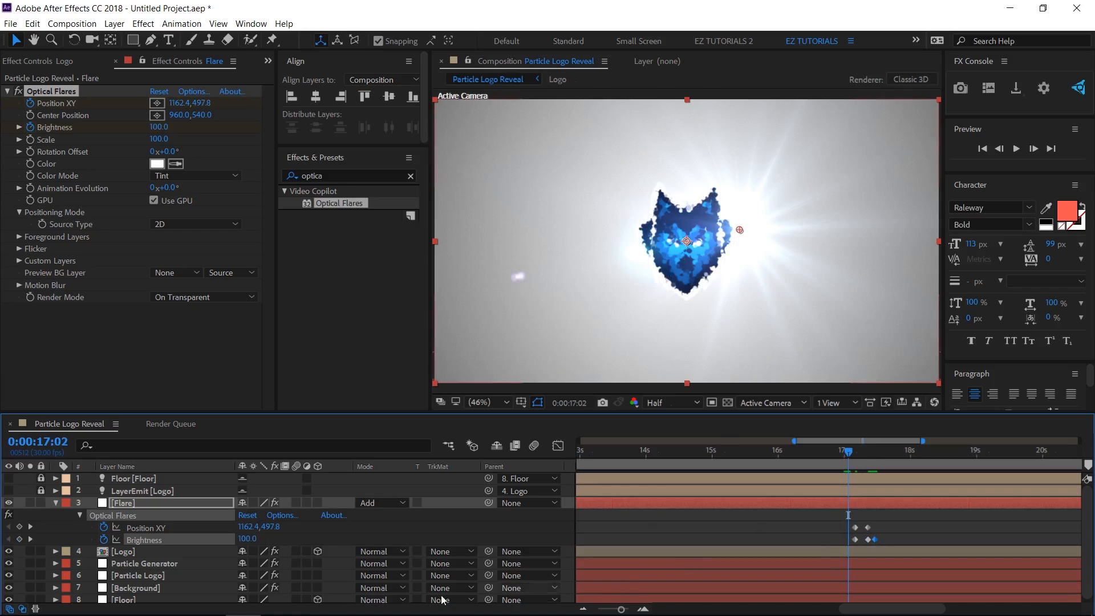
{"action": "left_click", "coordinate": [255, 537]}
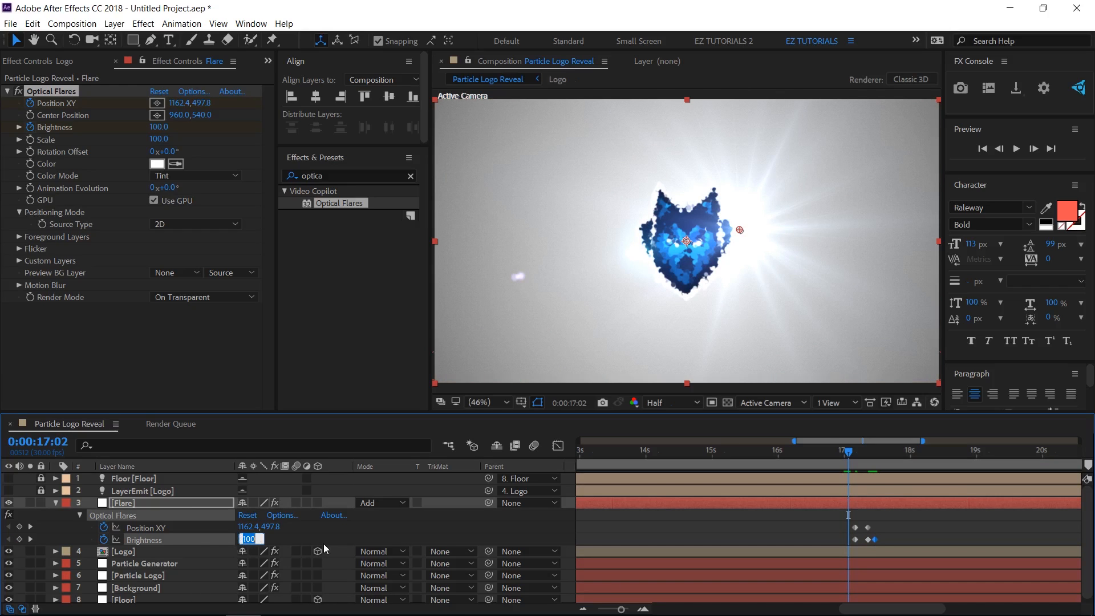
{"action": "type", "text": "0"}
{"action": "key", "text": "Return"}
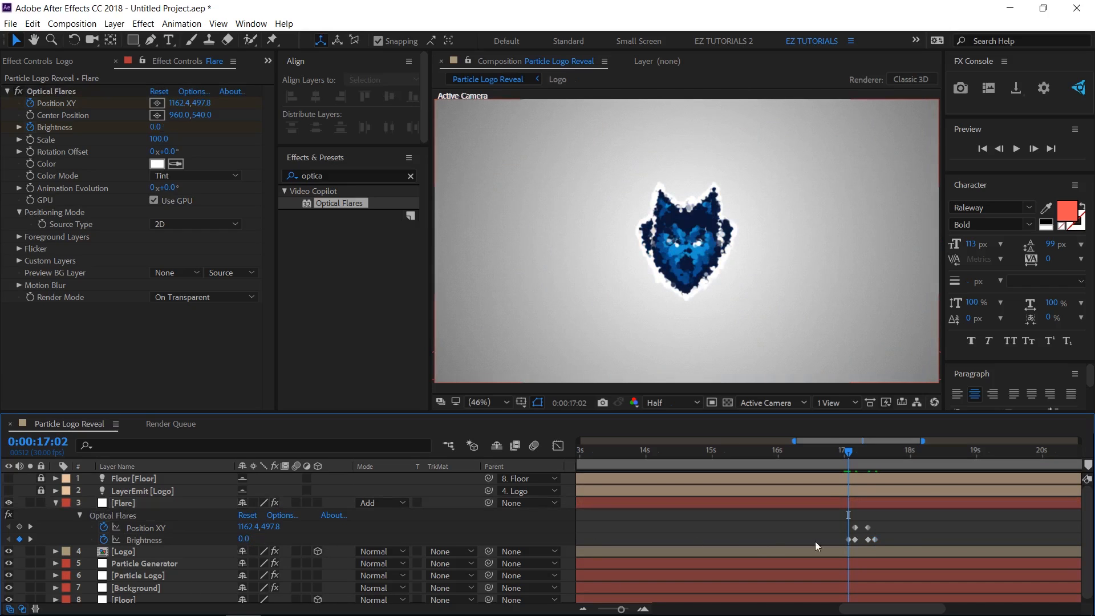
Apply Easy Ease to both Position XY keyframes of the flare and collapse the Flare layer
{"action": "left_click_drag", "start_coordinate": [888, 524], "coordinate": [845, 529]}
{"action": "right_click", "coordinate": [855, 528]}
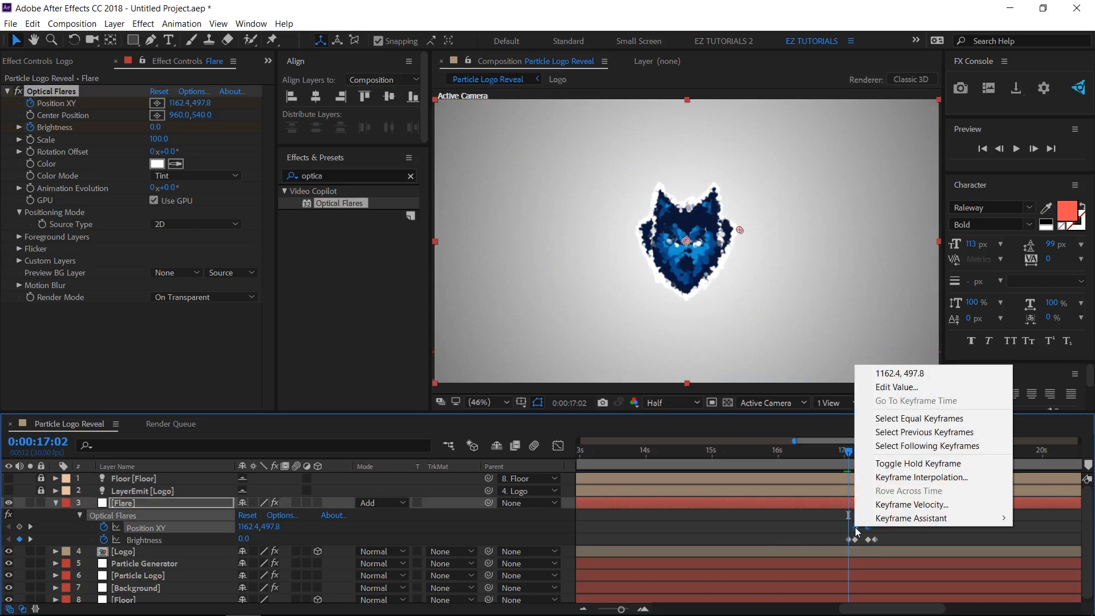
{"action": "mouse_move", "coordinate": [911, 518]}
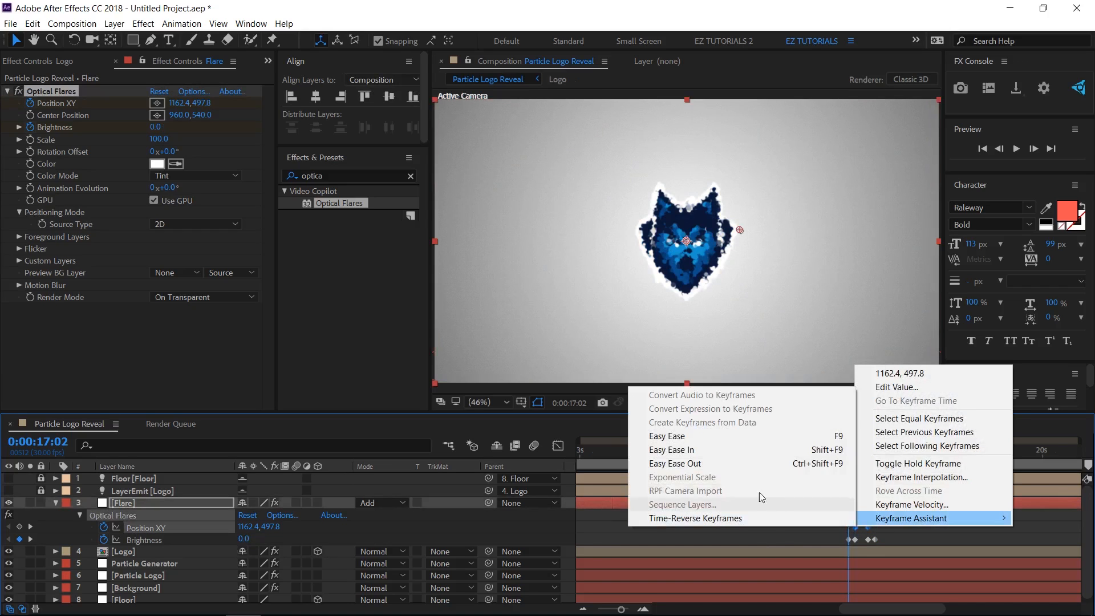
{"action": "left_click", "coordinate": [704, 438]}
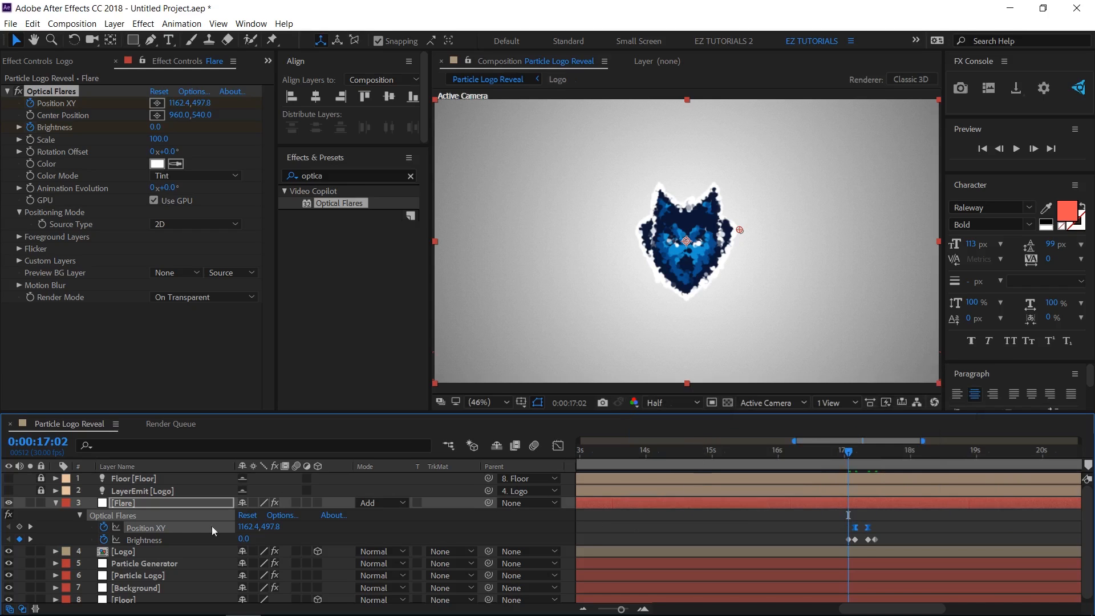
{"action": "left_click", "coordinate": [55, 503]}
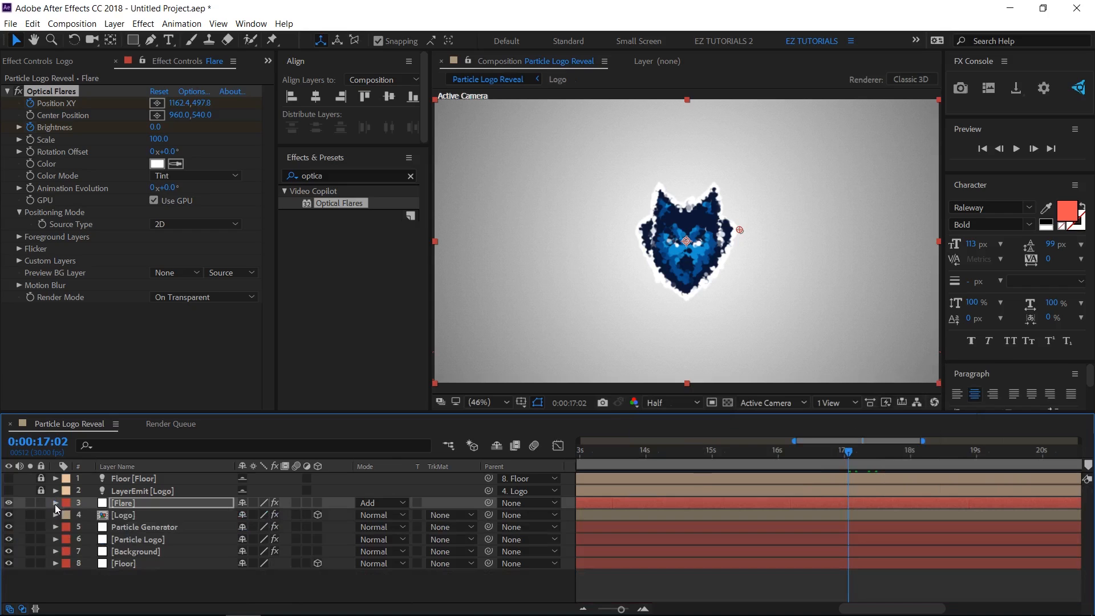
Duplicate the Particle Logo layer and rename the upper copy Shaddow
{"action": "left_click", "coordinate": [130, 541]}
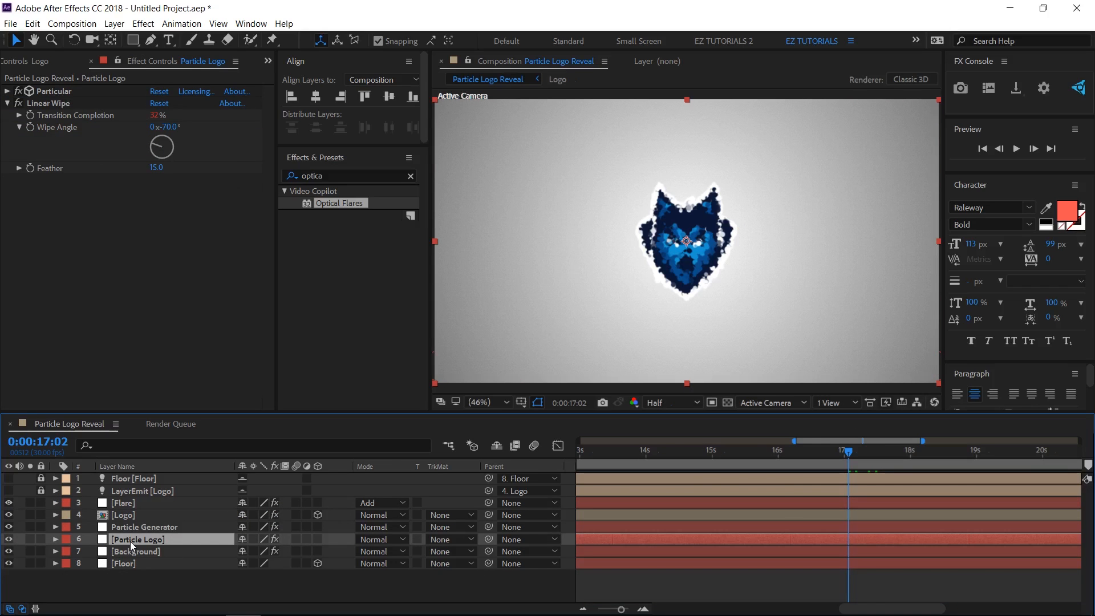
{"action": "key", "text": "ctrl+d"}
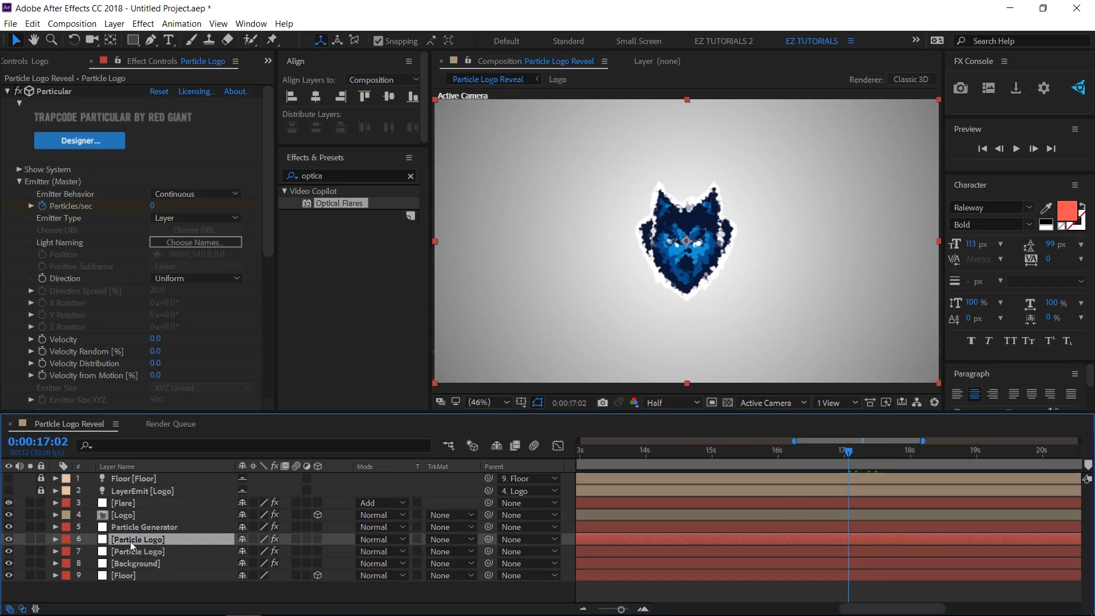
{"action": "key", "text": "Return"}
{"action": "type", "text": "Sha"}
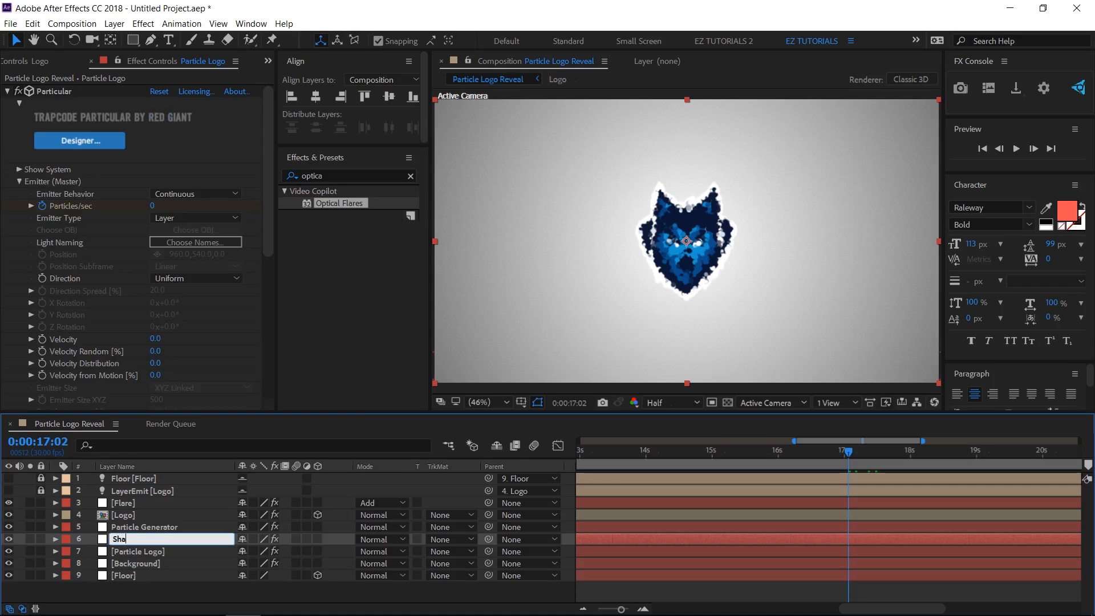
{"action": "type", "text": "ddow"}
{"action": "left_click", "coordinate": [199, 530]}
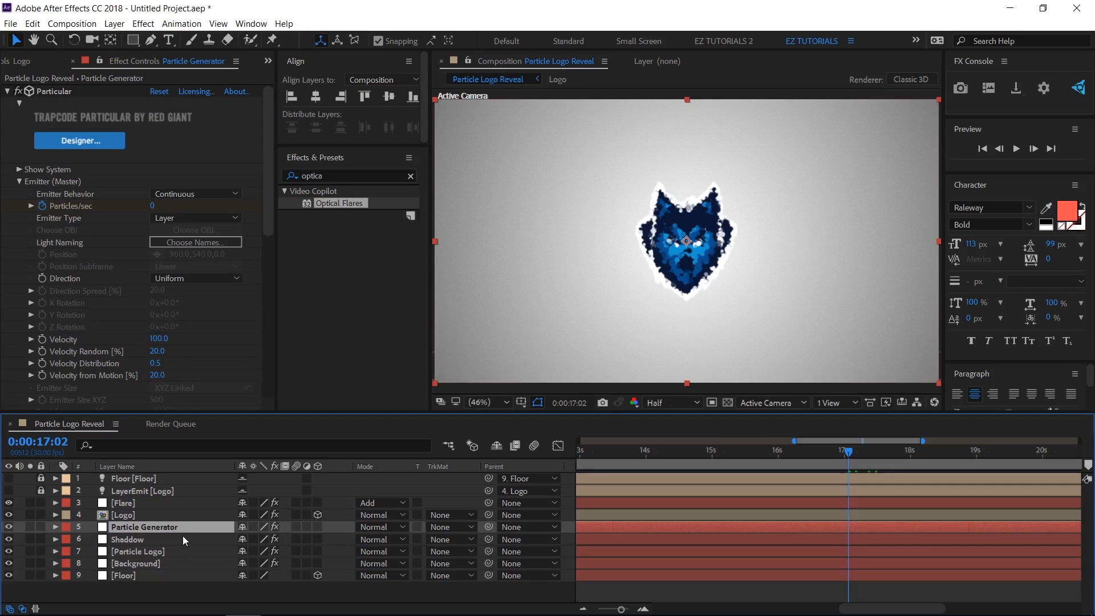
At 0:00:16:03, unlink the Shaddow layer's Scale proportions and set its vertical scale to 15%
{"action": "left_click", "coordinate": [178, 539]}
{"action": "left_click_drag", "start_coordinate": [751, 448], "coordinate": [784, 458]}
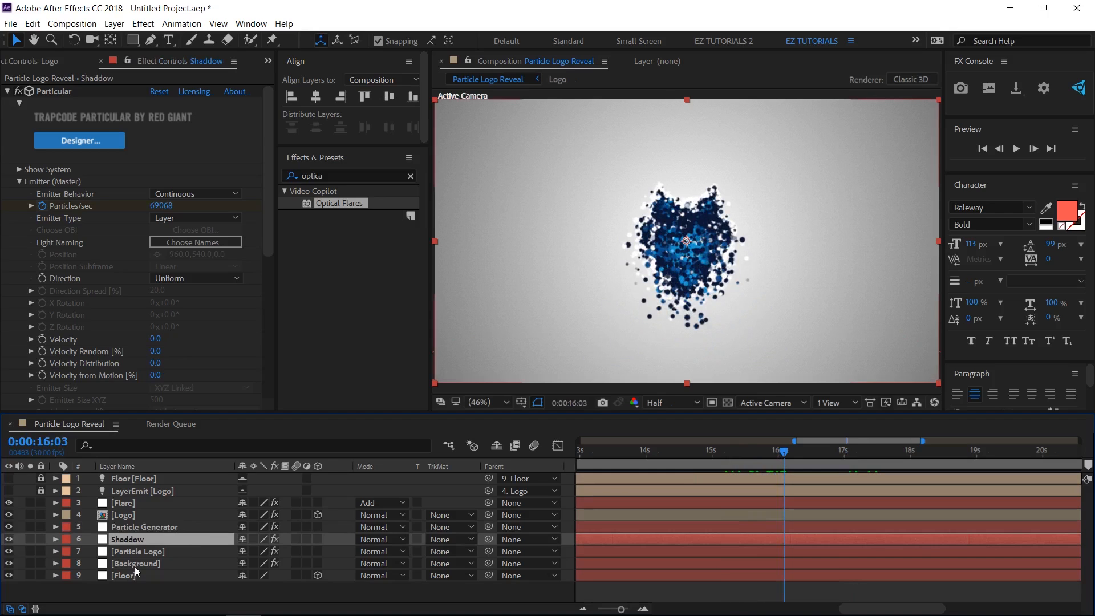
{"action": "key", "text": "s"}
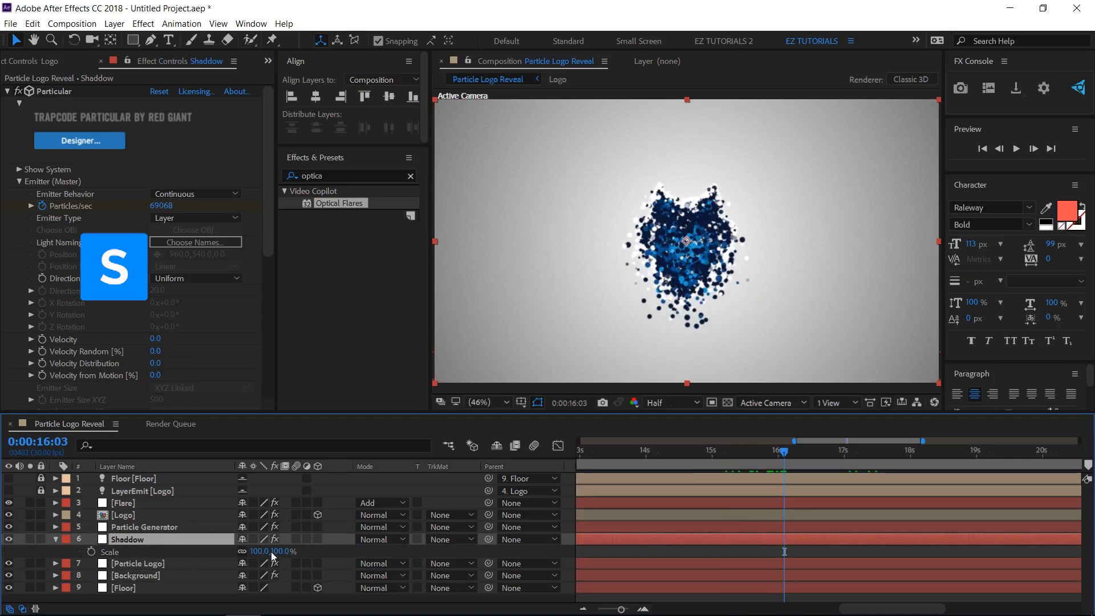
{"action": "left_click", "coordinate": [241, 552]}
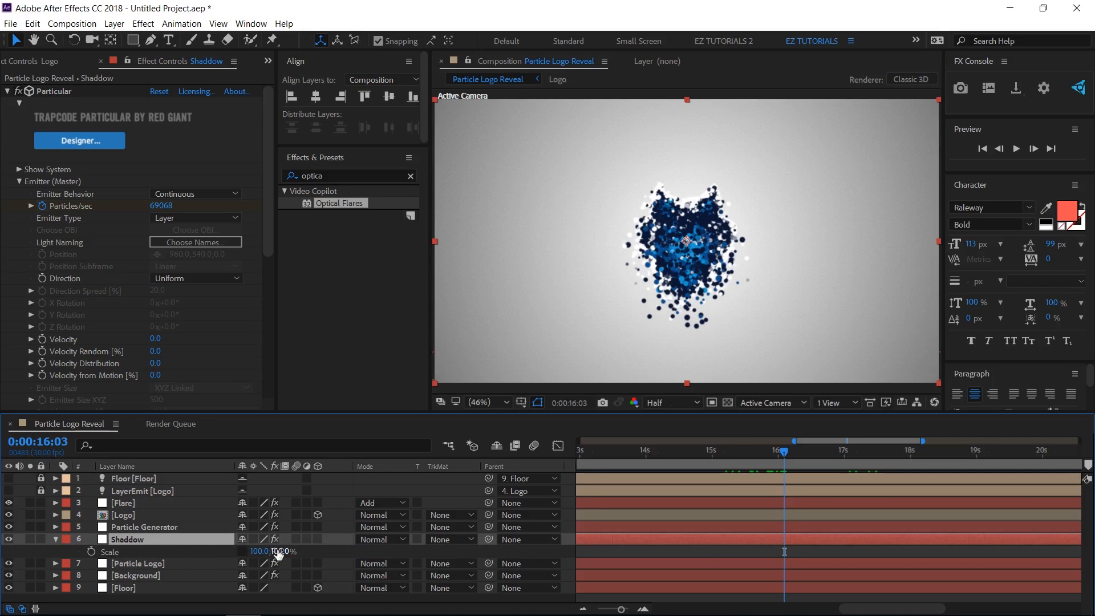
{"action": "left_click", "coordinate": [273, 552]}
{"action": "type", "text": "15"}
{"action": "key", "text": "Return"}
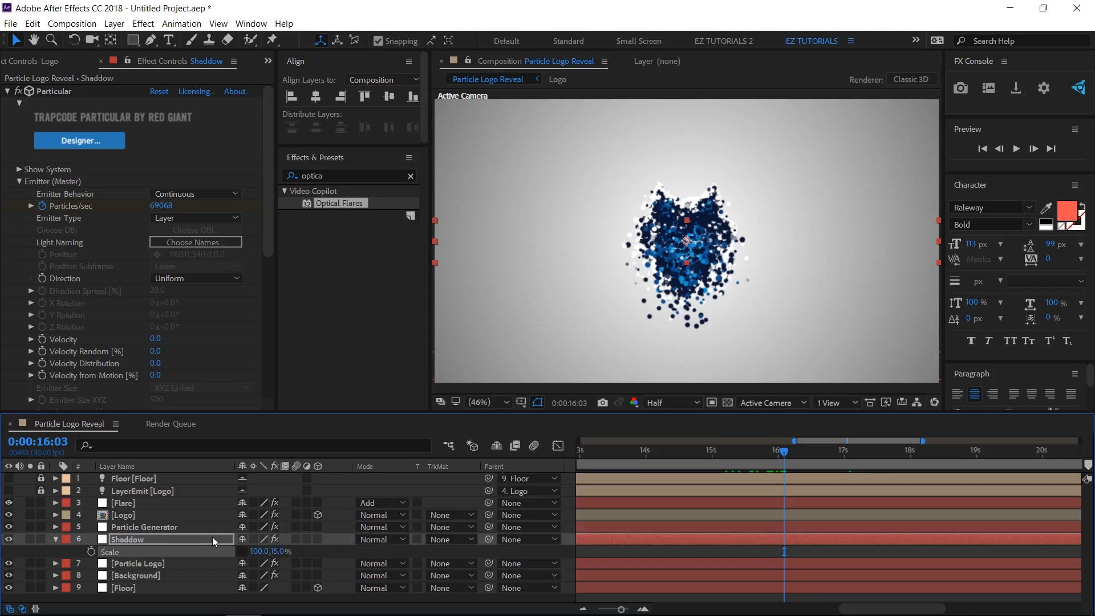
Set the Shaddow layer's vertical position to 865 so it lies below the logo
{"action": "key", "text": "p"}
{"action": "key", "text": "p"}
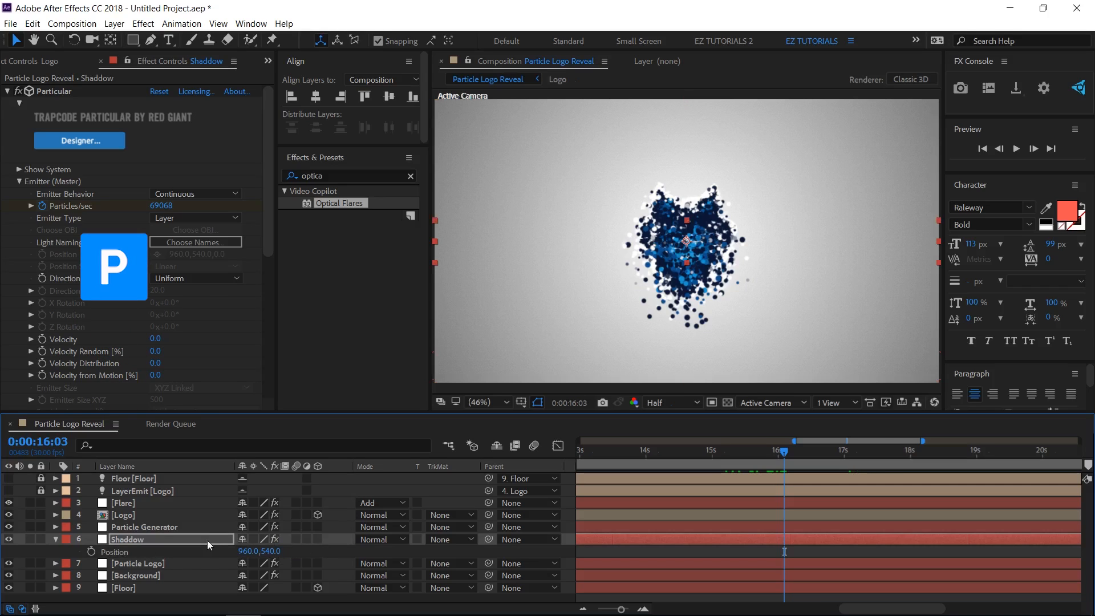
{"action": "left_click", "coordinate": [270, 552]}
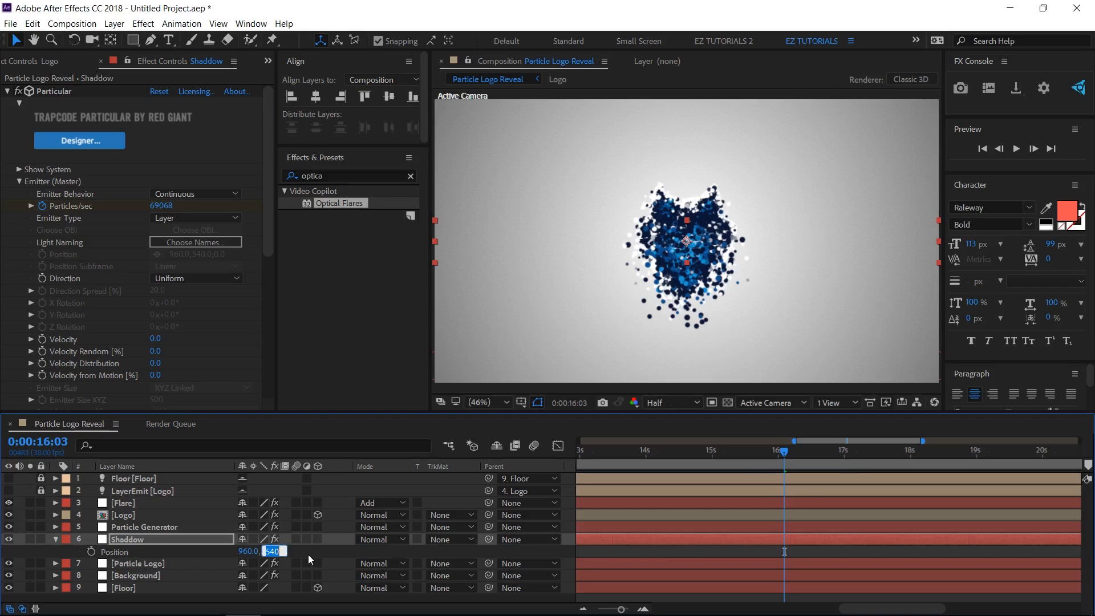
{"action": "type", "text": "865"}
{"action": "key", "text": "Return"}
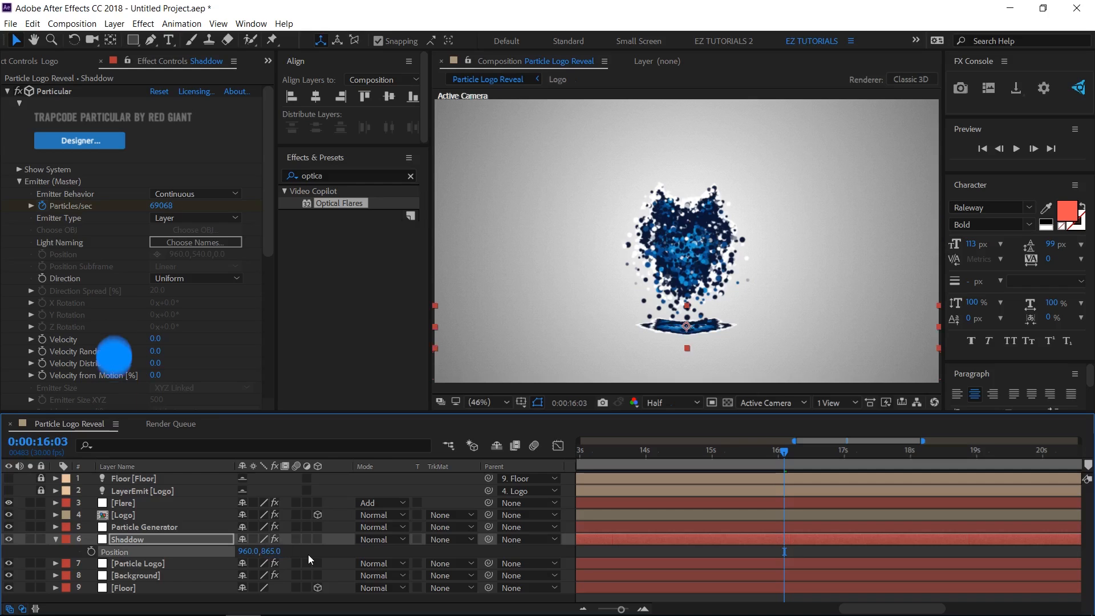
Set the Shaddow layer's Opacity to 15%
{"action": "key", "text": "t"}
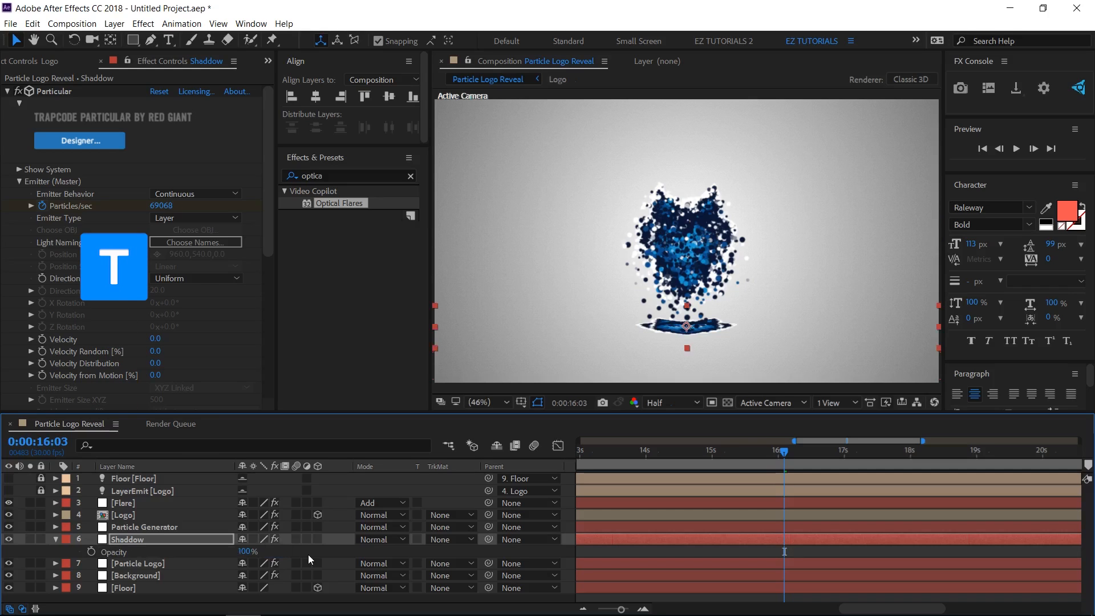
{"action": "left_click", "coordinate": [245, 552]}
{"action": "type", "text": "1"}
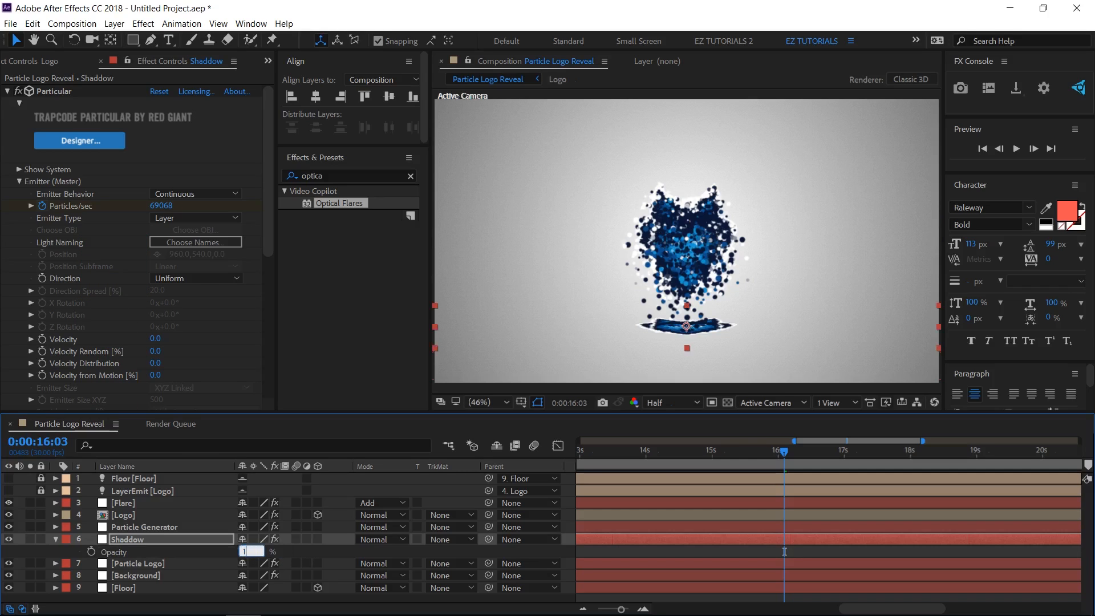
{"action": "type", "text": "5"}
{"action": "key", "text": "Return"}
Apply Gaussian Blur to the Shaddow layer and set its Blurriness to 100
{"action": "left_click", "coordinate": [332, 176]}
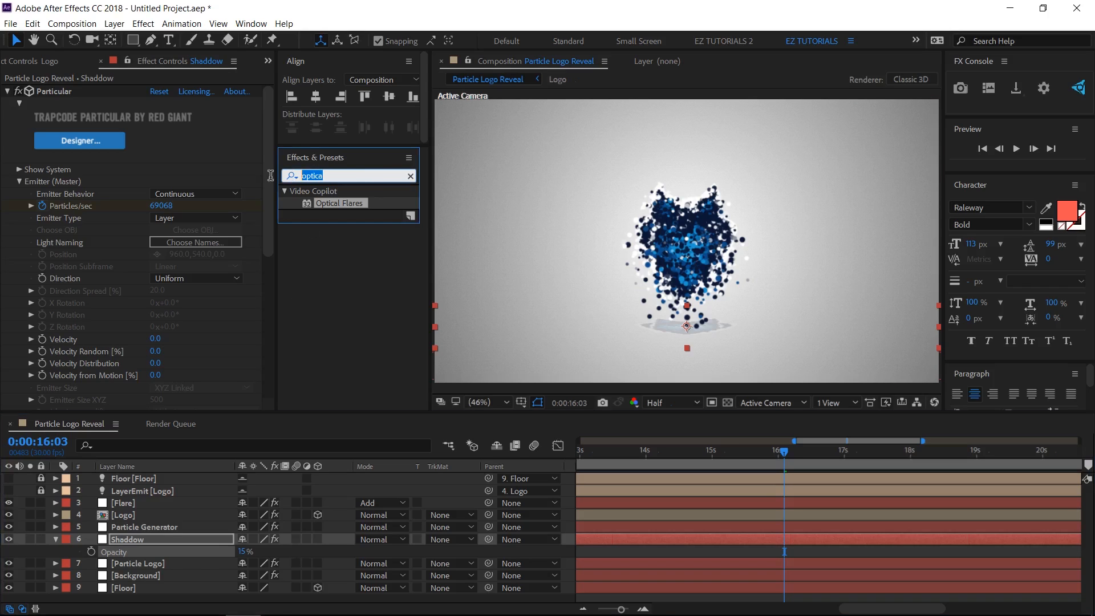
{"action": "type", "text": "uss"}
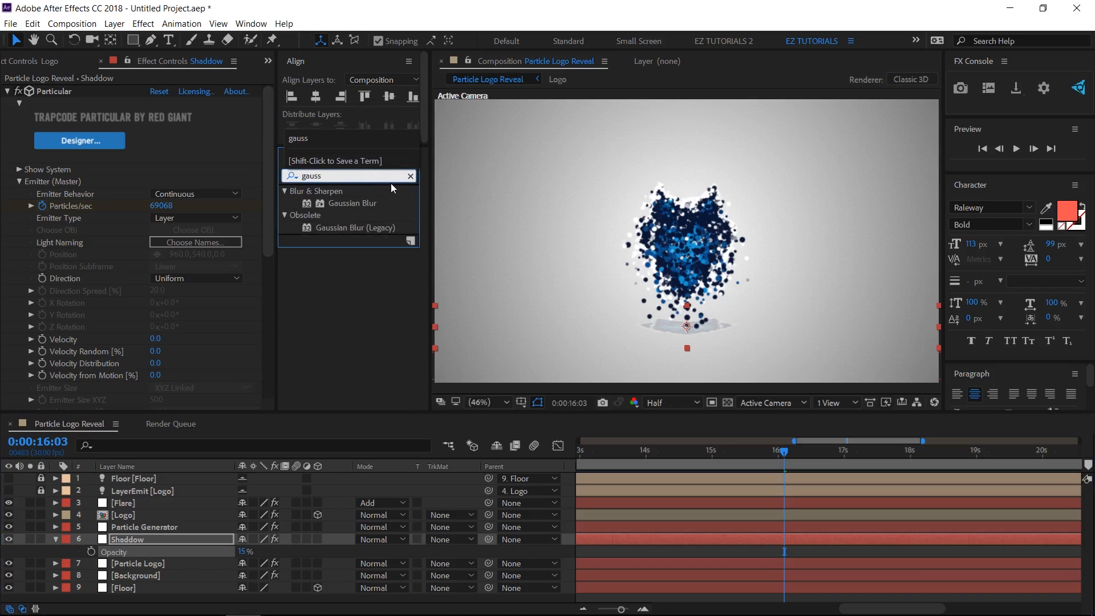
{"action": "left_click_drag", "start_coordinate": [353, 204], "coordinate": [180, 536]}
{"action": "left_click", "coordinate": [155, 380]}
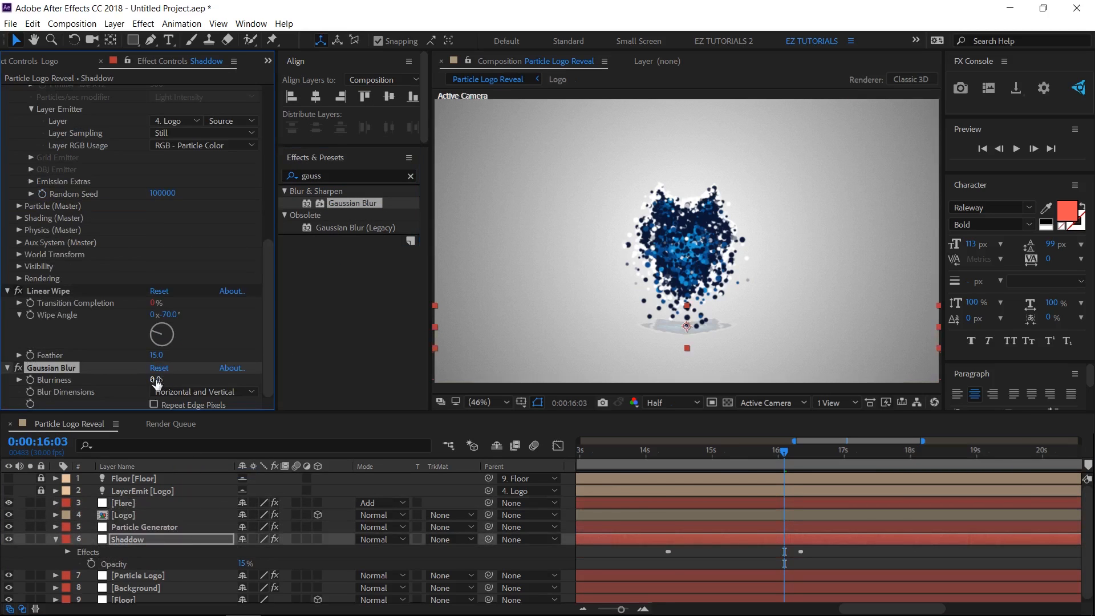
{"action": "type", "text": "10"}
{"action": "key", "text": "Return"}
Apply the Fill effect to the Shaddow layer and set its color to black
{"action": "left_click", "coordinate": [329, 176]}
{"action": "type", "text": "fill"}
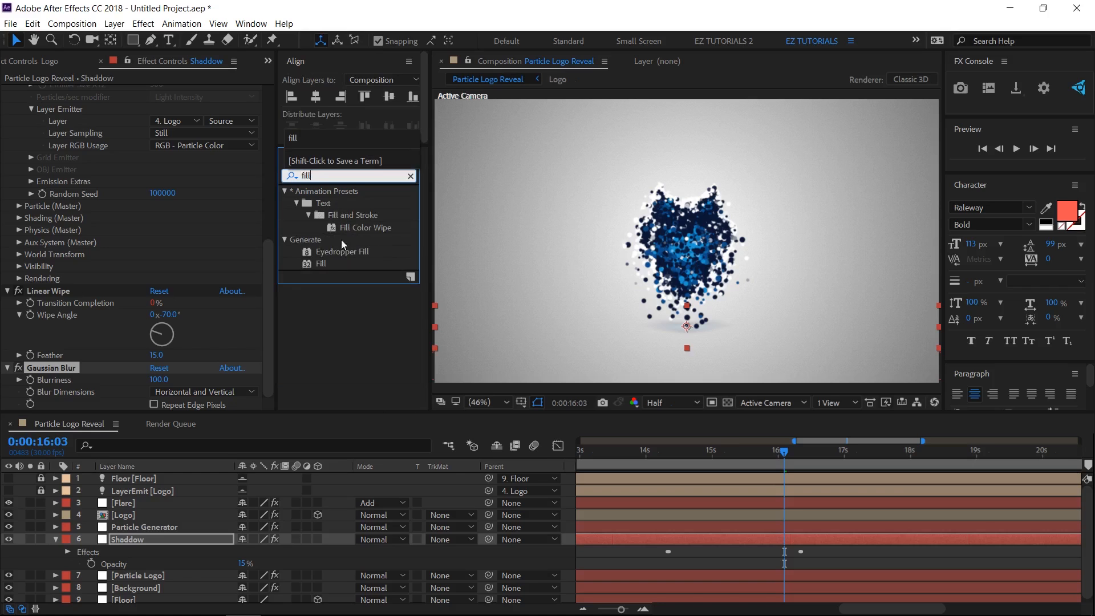
{"action": "left_click_drag", "start_coordinate": [321, 263], "coordinate": [130, 546]}
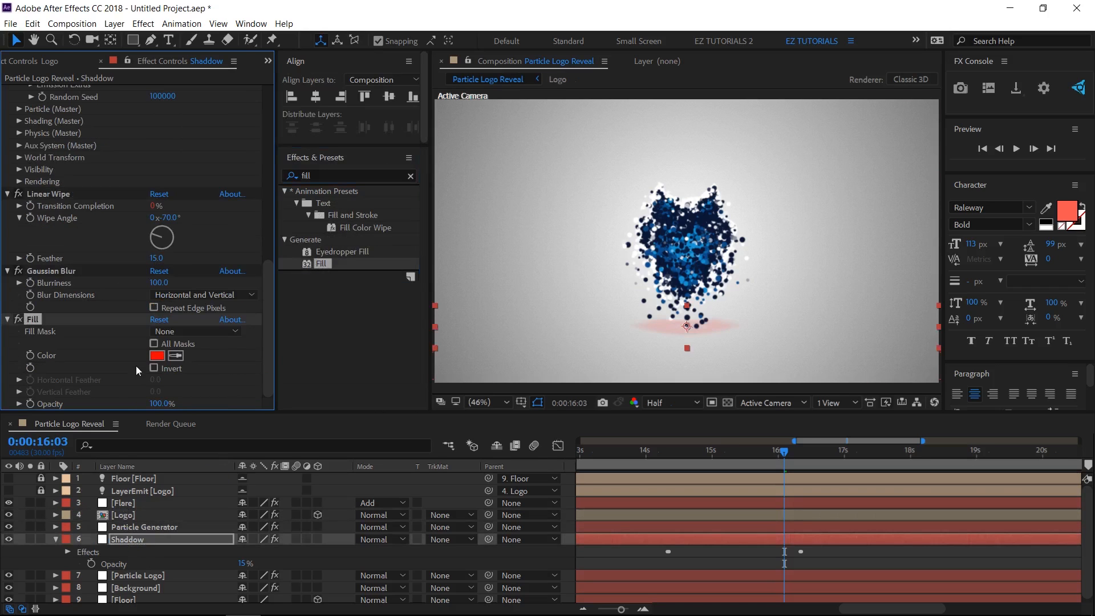
{"action": "left_click", "coordinate": [157, 355]}
{"action": "left_click_drag", "start_coordinate": [203, 293], "coordinate": [188, 392]}
{"action": "left_click", "coordinate": [506, 185]}
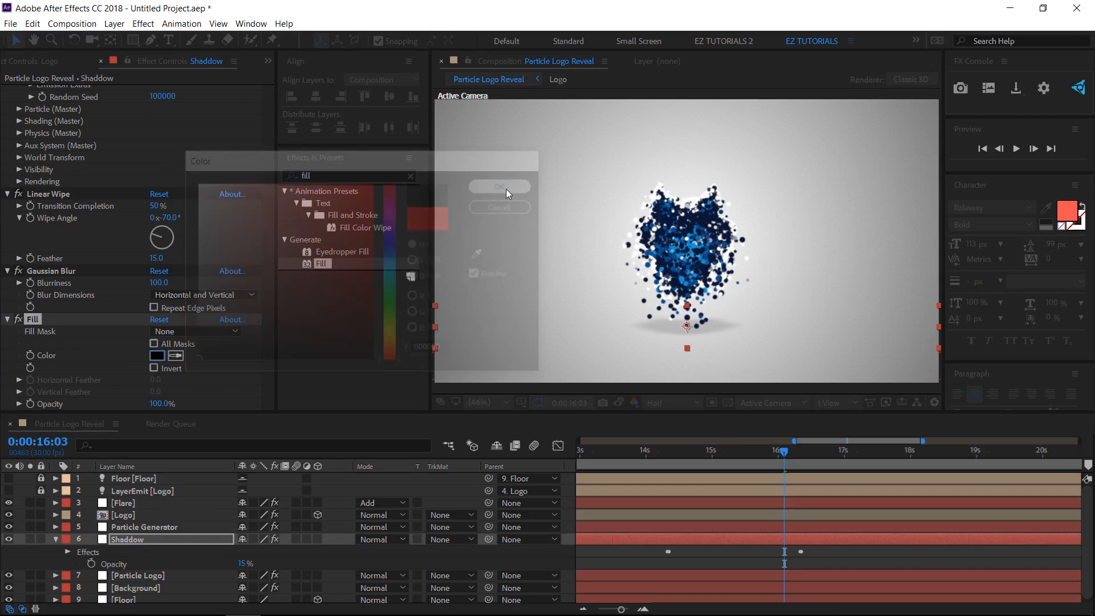
Go to 0:00:17:19, collapse the Shaddow layer, then duplicate Particle Logo and rename the upper copy Logo Out
{"action": "left_click_drag", "start_coordinate": [785, 453], "coordinate": [885, 463]}
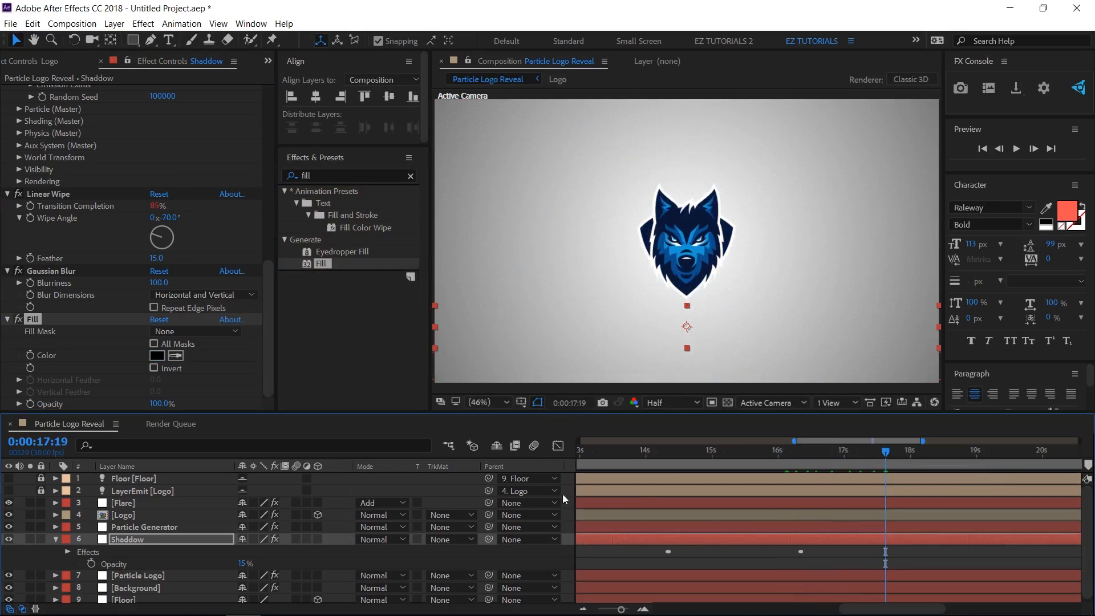
{"action": "left_click", "coordinate": [55, 540]}
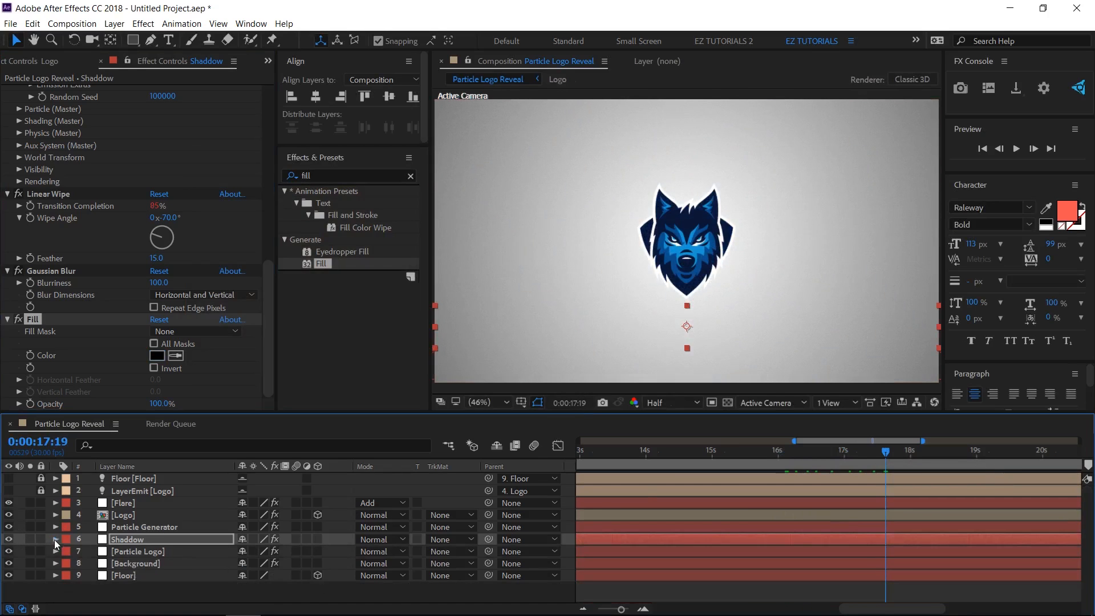
{"action": "left_click", "coordinate": [118, 551]}
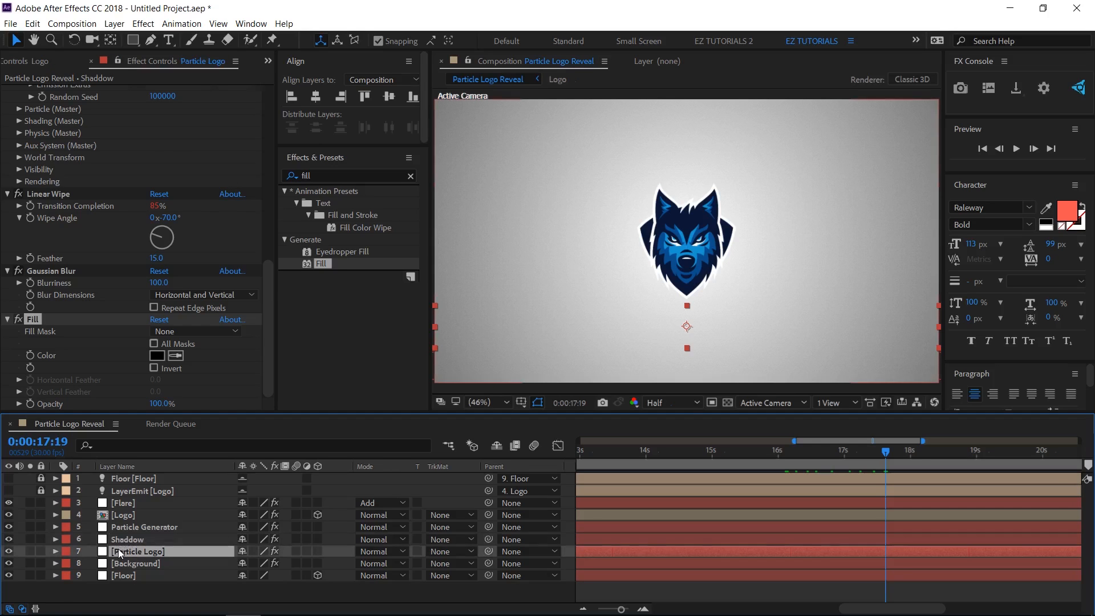
{"action": "key", "text": "ctrl+d"}
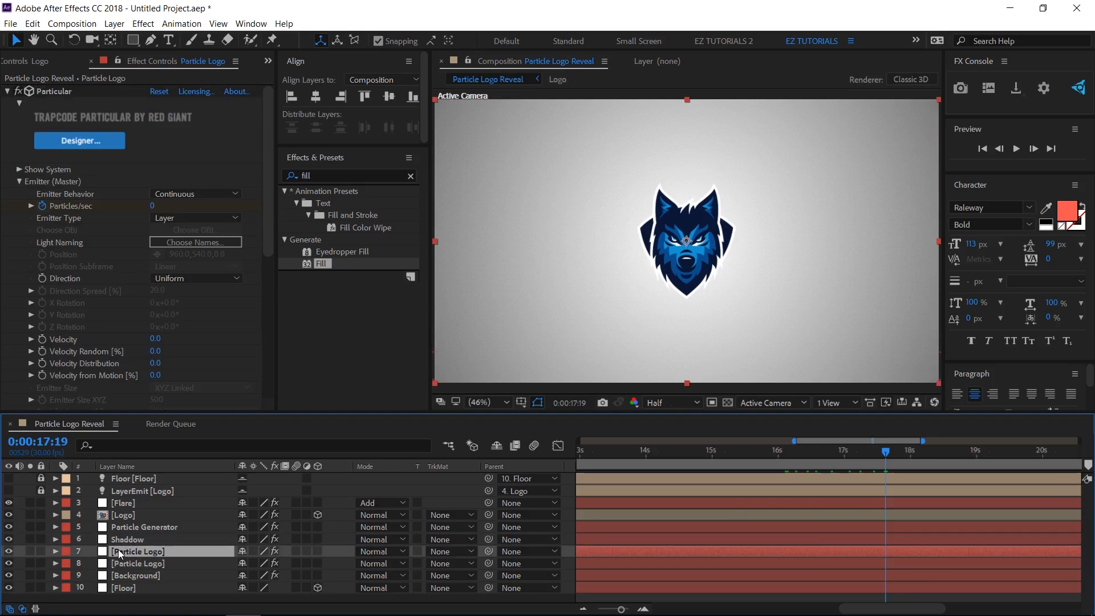
{"action": "key", "text": "Return"}
{"action": "type", "text": "Logo"}
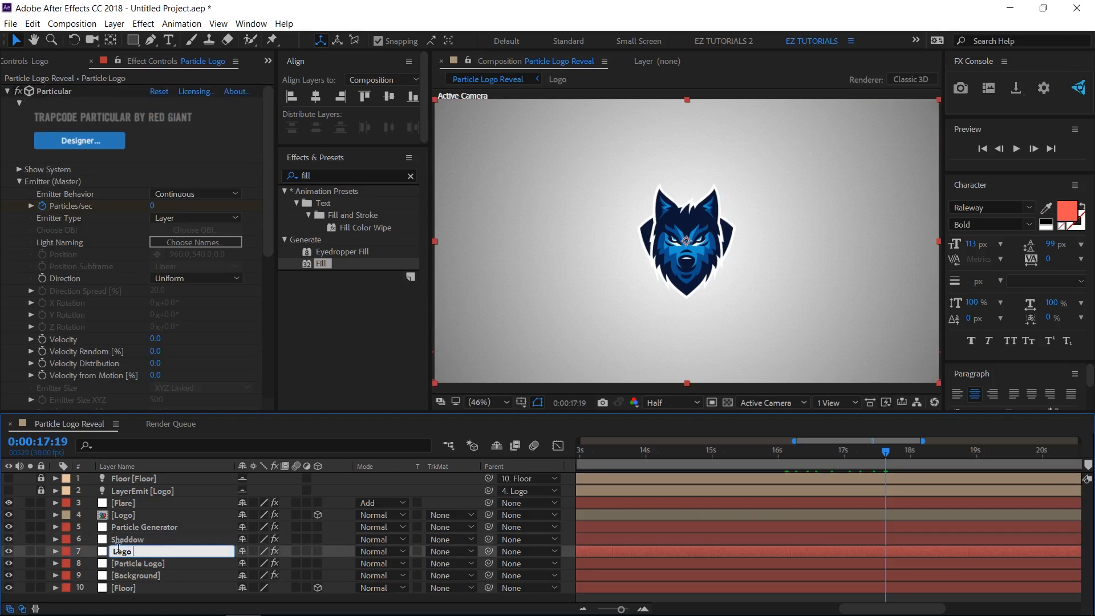
{"action": "type", "text": " Out"}
{"action": "key", "text": "Return"}
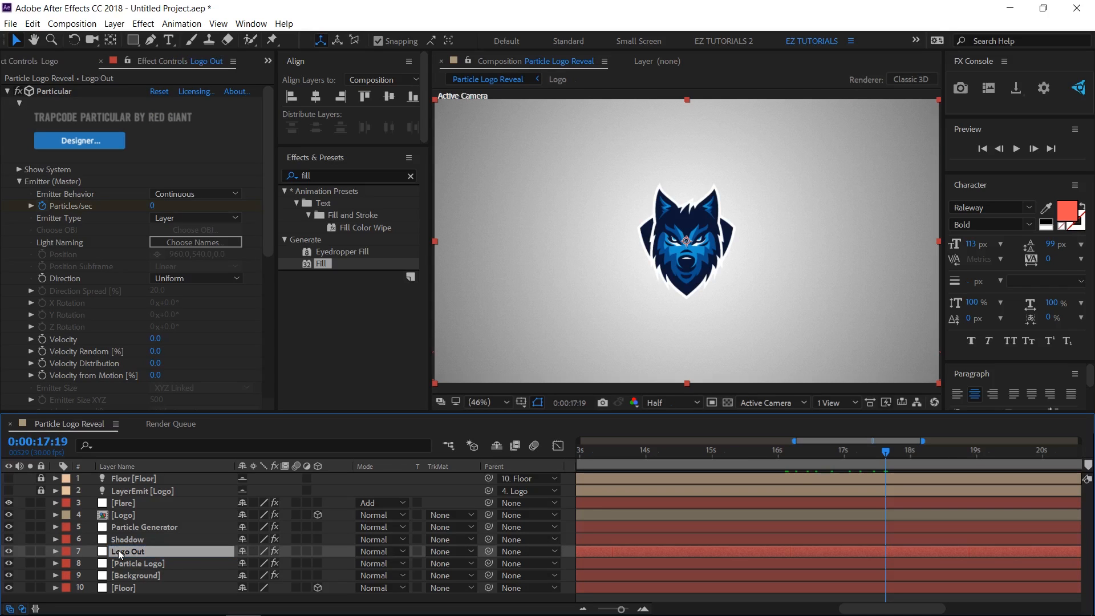
Delete the Linear Wipe effect from the Logo Out layer
{"action": "scroll", "coordinate": [65, 279], "scroll_direction": "down", "scroll_amount": 5}
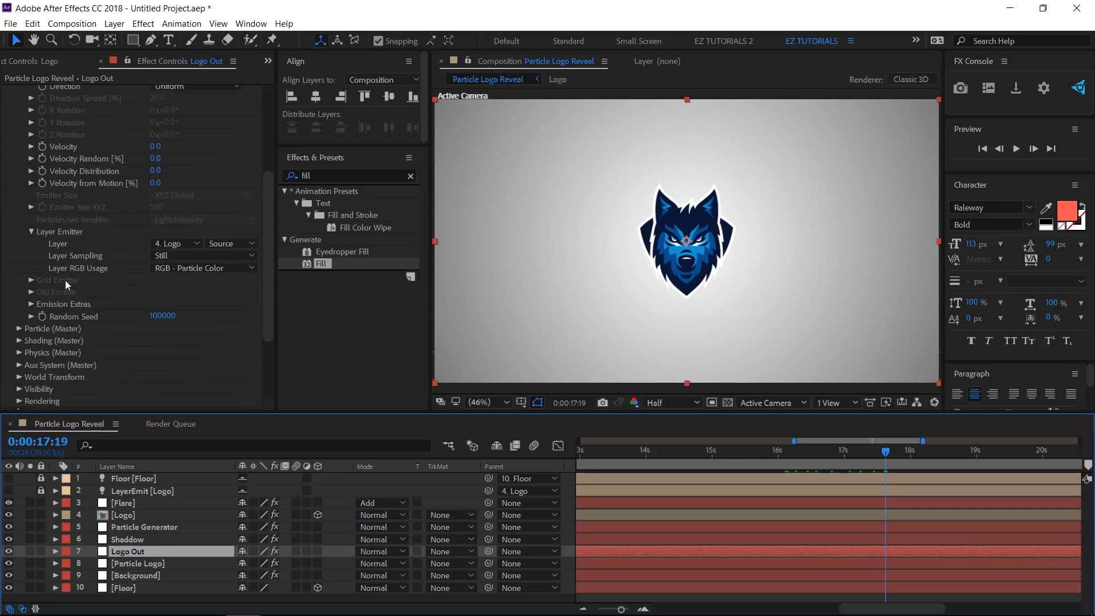
{"action": "scroll", "coordinate": [65, 279], "scroll_direction": "down", "scroll_amount": 2}
{"action": "left_click", "coordinate": [70, 340]}
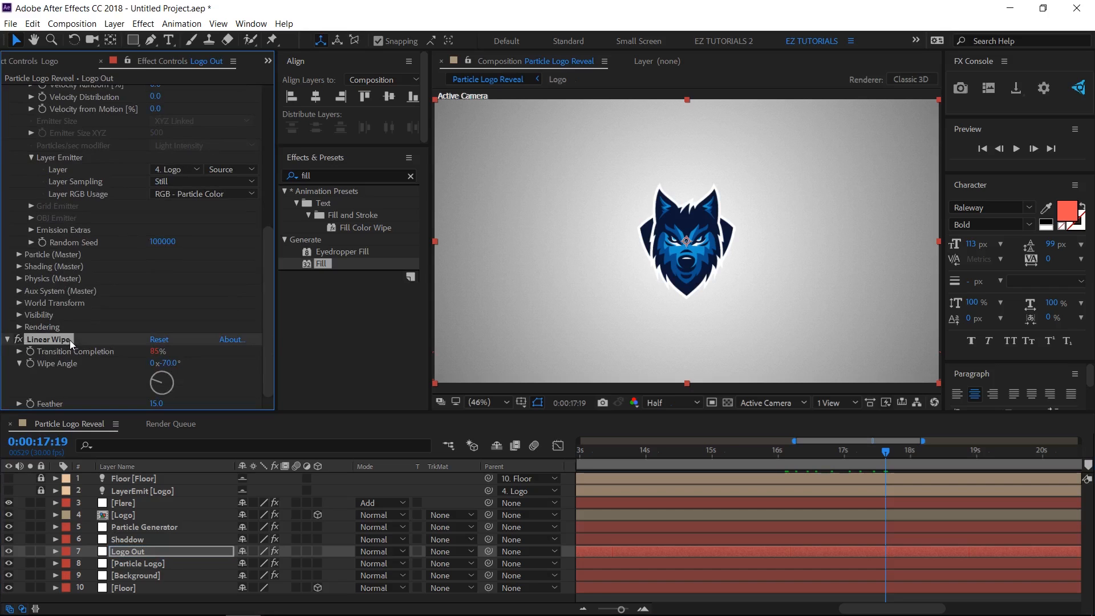
{"action": "key", "text": "Delete"}
{"action": "scroll", "coordinate": [70, 339], "scroll_direction": "up", "scroll_amount": 5}
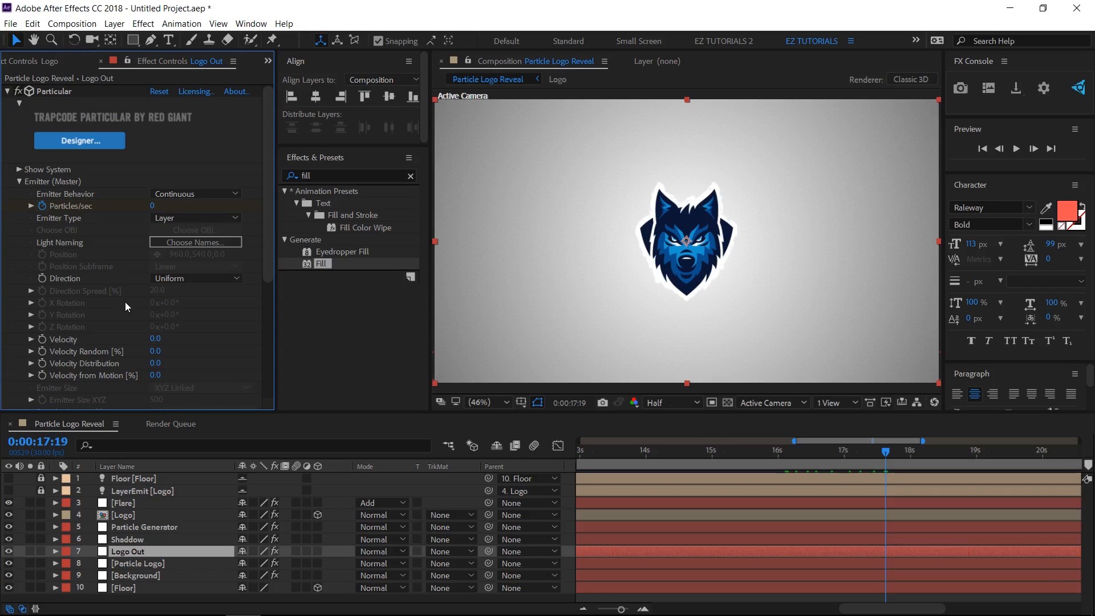
In Logo Out's Particular effect, set the emitter Velocity to 2000 and the particle Life to 2 seconds
{"action": "left_click", "coordinate": [152, 339]}
{"action": "type", "text": "2000"}
{"action": "left_click", "coordinate": [191, 340]}
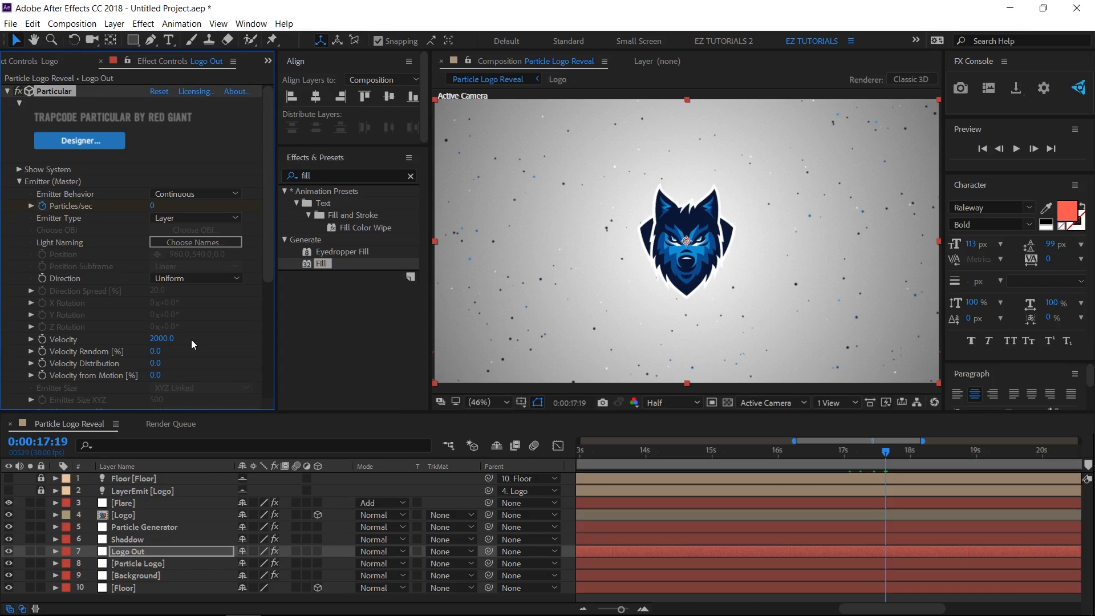
{"action": "scroll", "coordinate": [80, 347], "scroll_direction": "down", "scroll_amount": 5}
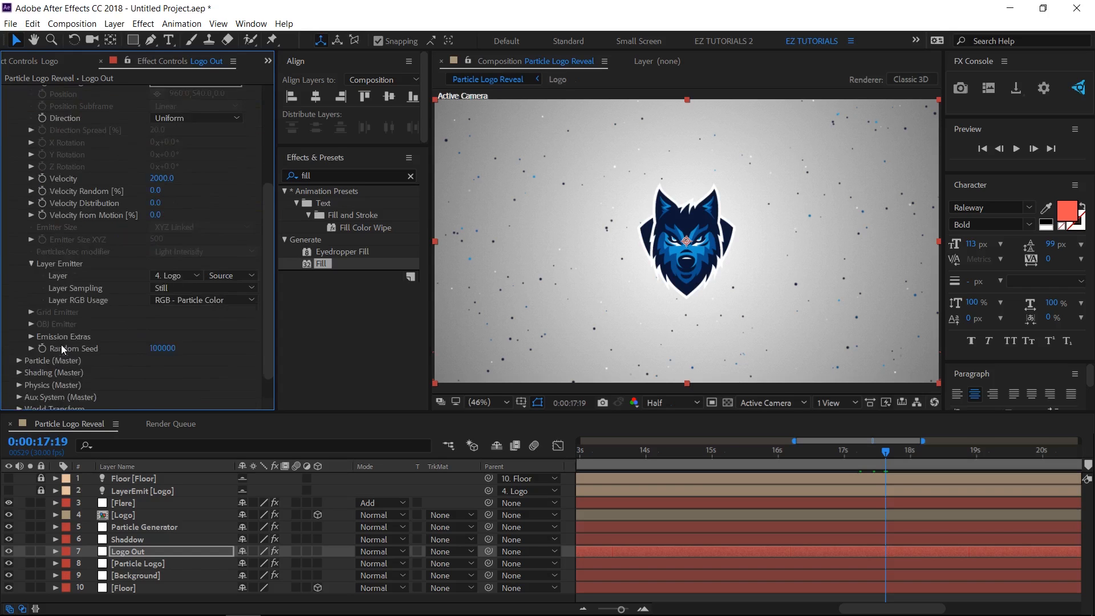
{"action": "left_click", "coordinate": [19, 333]}
{"action": "scroll", "coordinate": [19, 333], "scroll_direction": "down", "scroll_amount": 6}
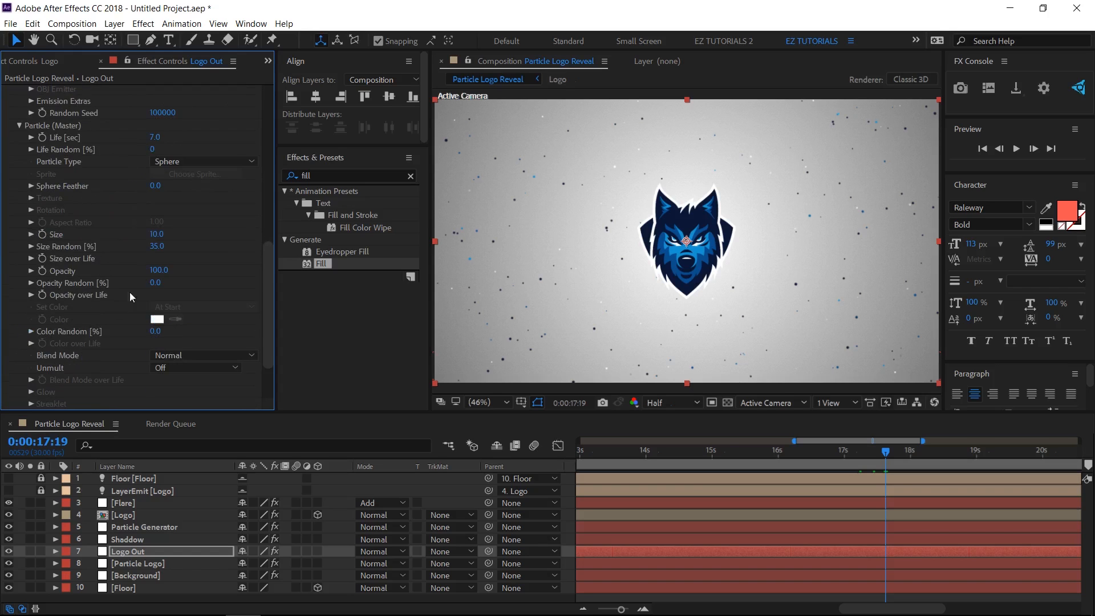
{"action": "left_click", "coordinate": [154, 138]}
{"action": "type", "text": "2"}
{"action": "key", "text": "Return"}
Show Logo Out's keyframes and set the Particles/sec keyframe at 0:00:14:11 to 75000
{"action": "left_click", "coordinate": [133, 552]}
{"action": "key", "text": "u"}
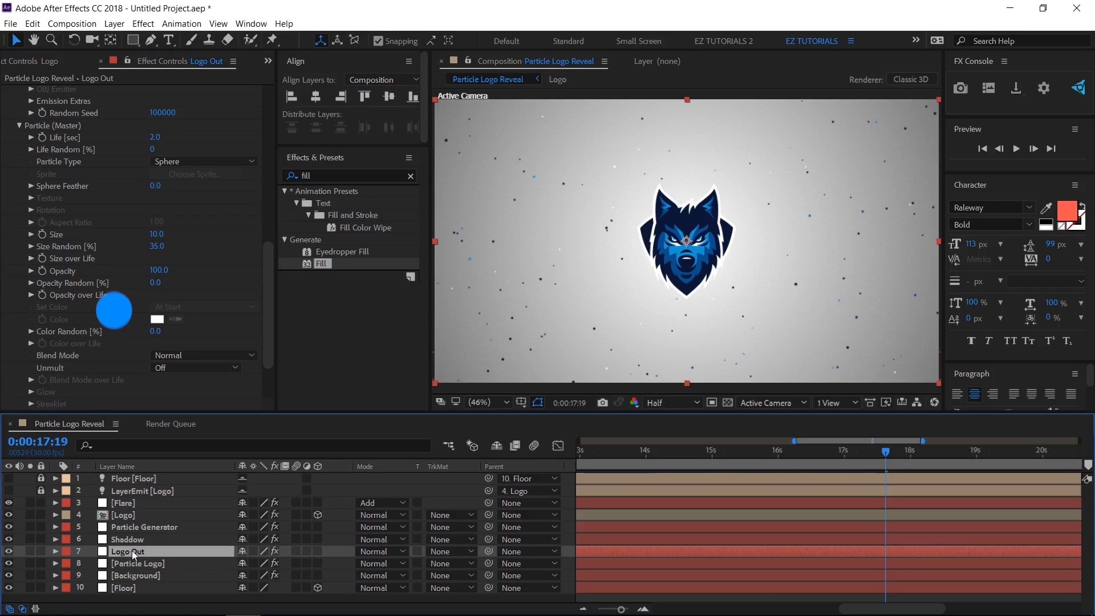
{"action": "left_click", "coordinate": [661, 453]}
{"action": "left_click", "coordinate": [668, 459]}
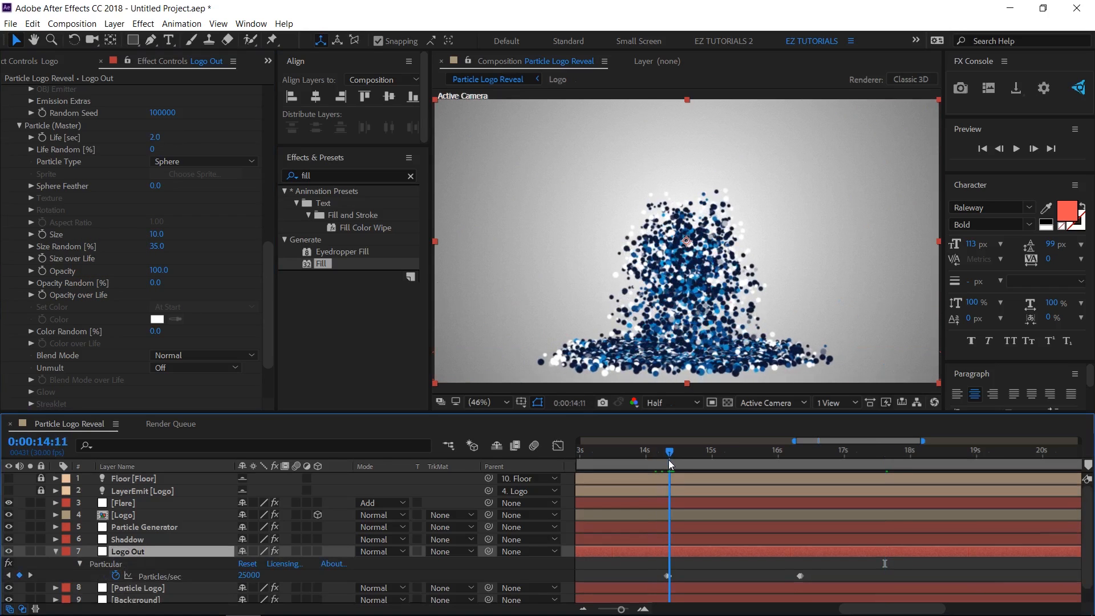
{"action": "left_click", "coordinate": [645, 609]}
{"action": "left_click", "coordinate": [645, 609]}
{"action": "left_click", "coordinate": [644, 609]}
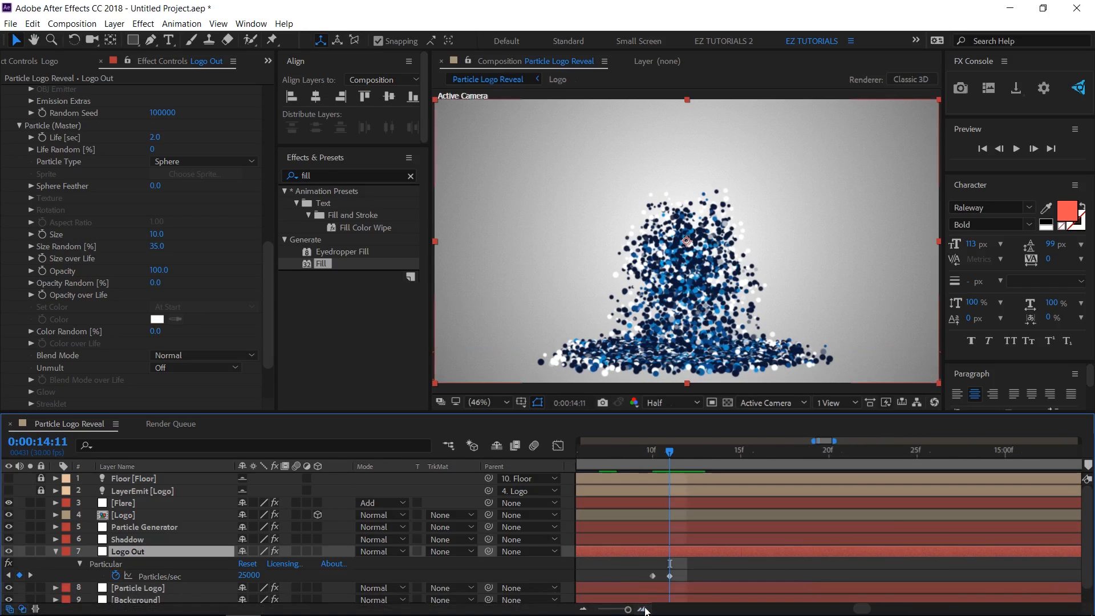
{"action": "left_click", "coordinate": [251, 575]}
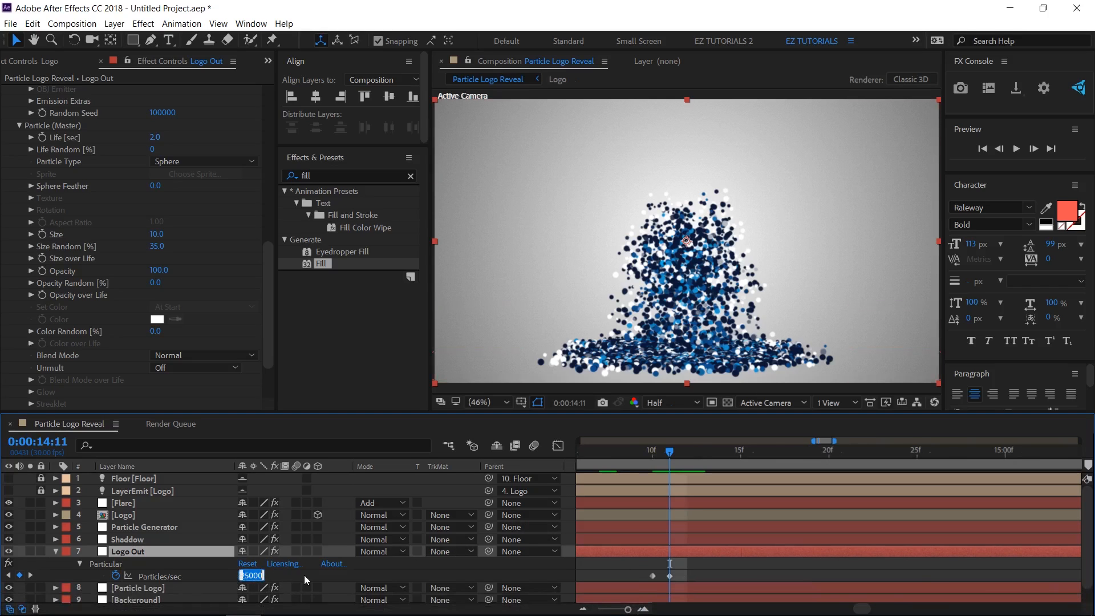
{"action": "type", "text": "75000"}
{"action": "key", "text": "Return"}
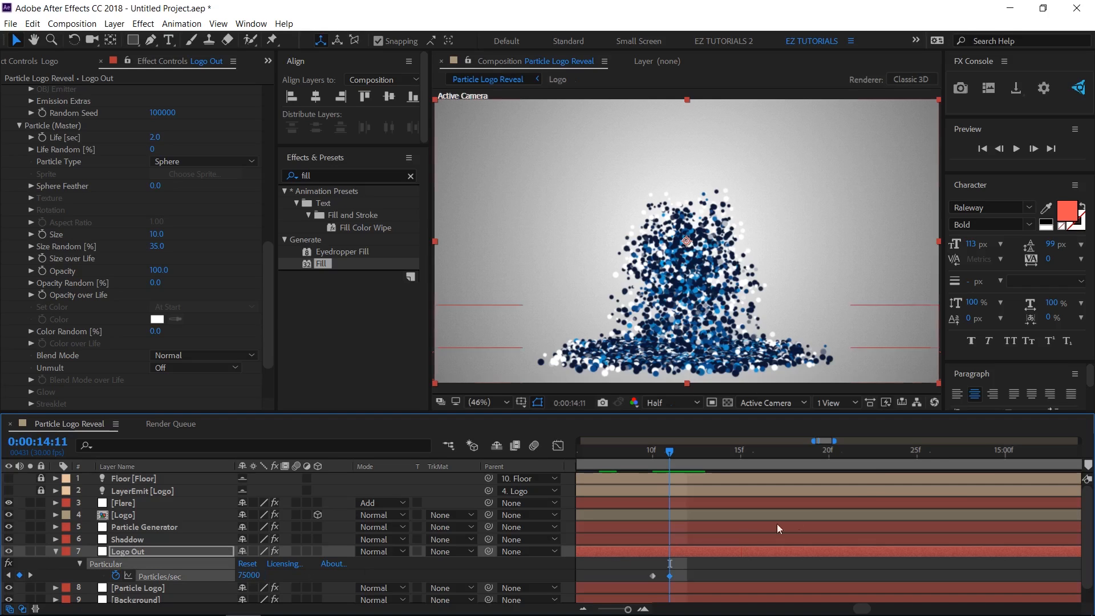
Move Logo Out's closing pair of Particles/sec keyframes earlier so that it starts at 0:00:14:26
{"action": "left_click", "coordinate": [928, 455]}
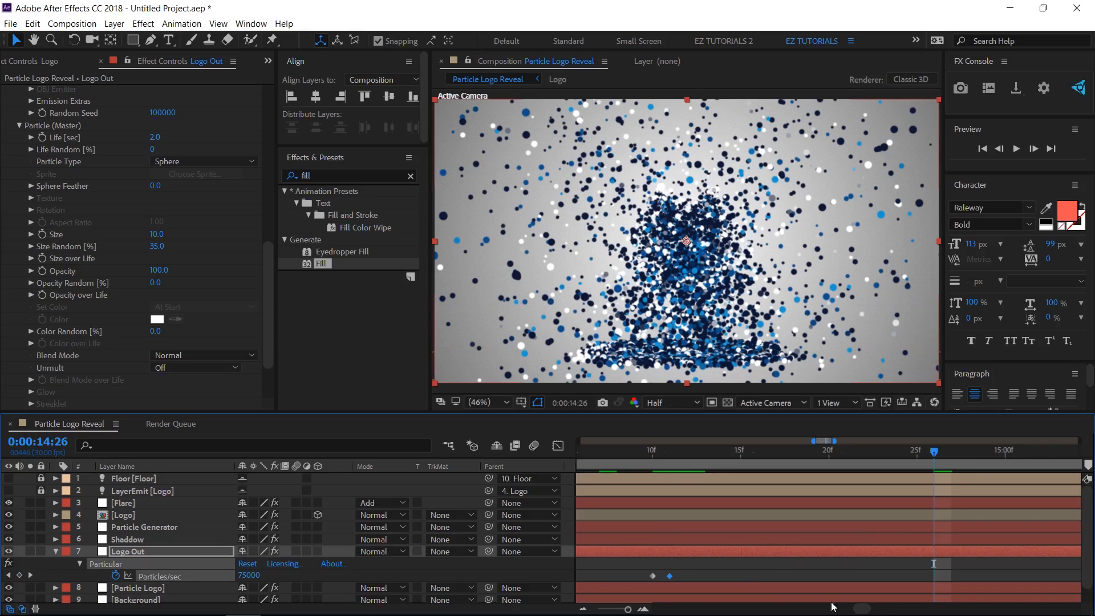
{"action": "left_click_drag", "start_coordinate": [861, 610], "coordinate": [871, 611]}
{"action": "left_click", "coordinate": [583, 608]}
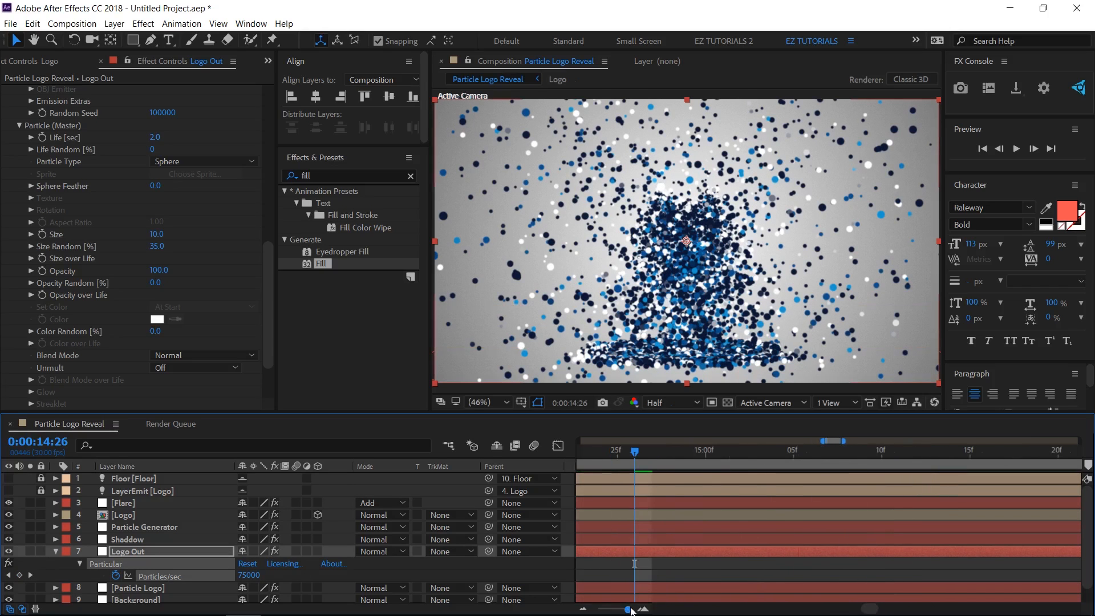
{"action": "left_click", "coordinate": [582, 610]}
{"action": "left_click_drag", "start_coordinate": [847, 569], "coordinate": [637, 580]}
{"action": "left_click_drag", "start_coordinate": [880, 611], "coordinate": [863, 612]}
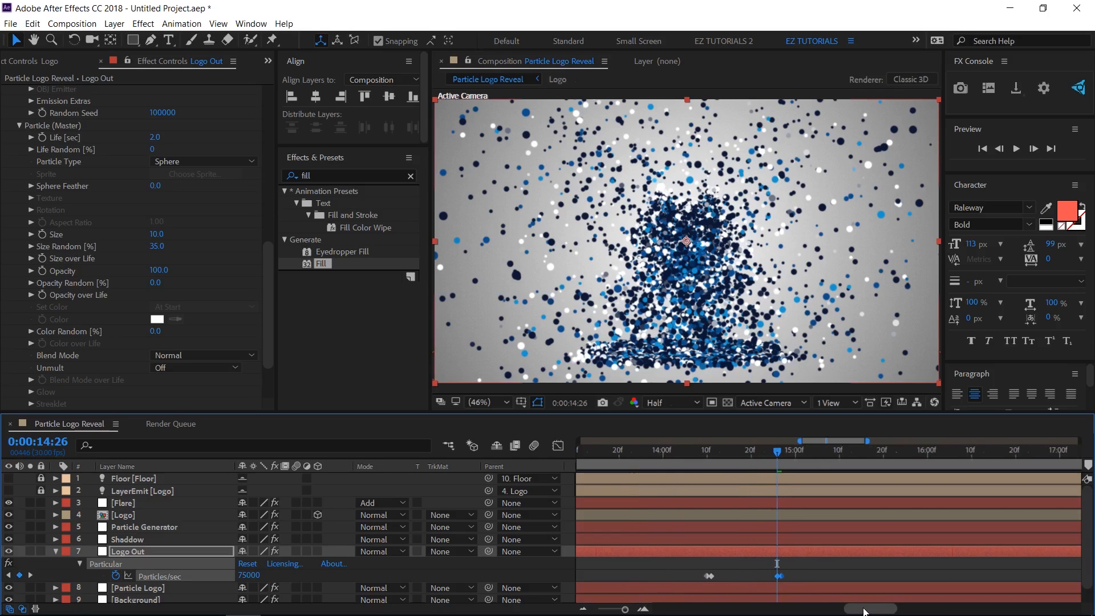
Go to 0:00:19:10 and trim the end of the Logo layer to that time
{"action": "left_click", "coordinate": [48, 442]}
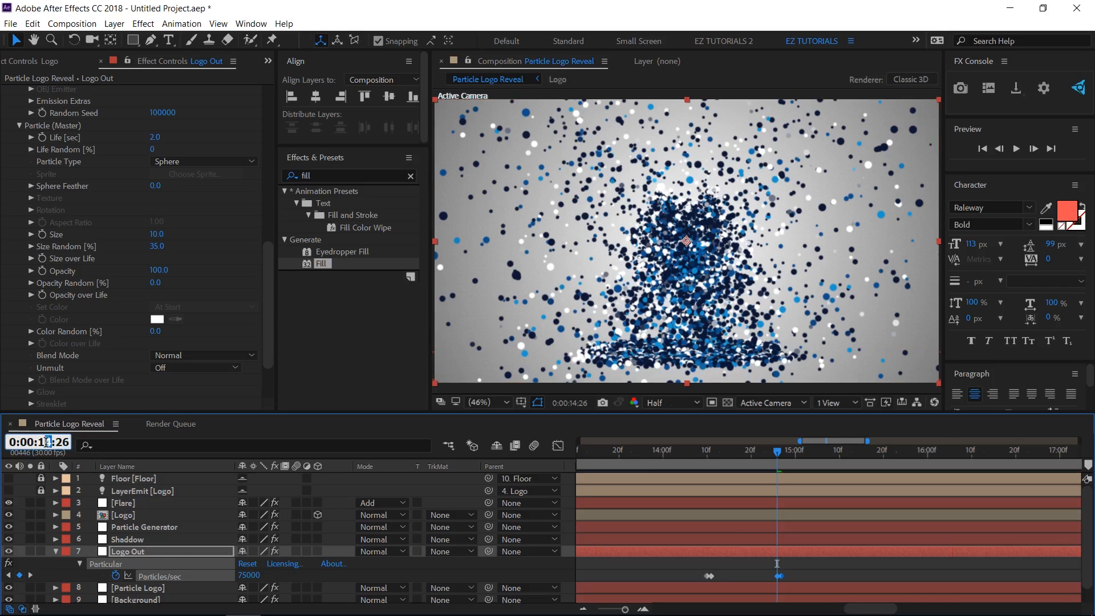
{"action": "type", "text": "1910"}
{"action": "key", "text": "Return"}
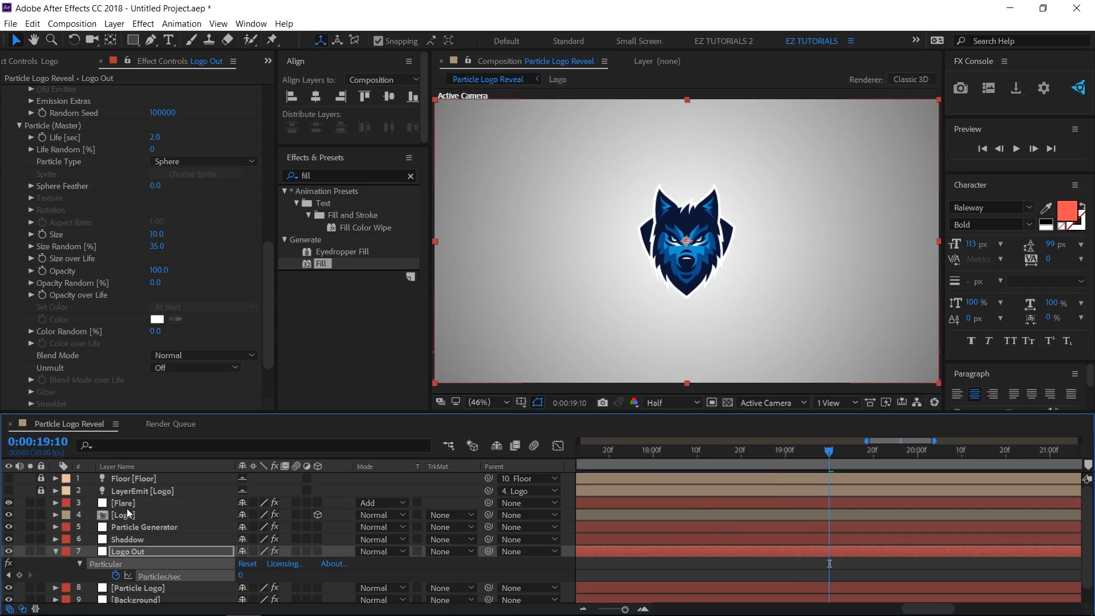
{"action": "left_click", "coordinate": [126, 517]}
{"action": "key", "text": "alt+bracketright"}
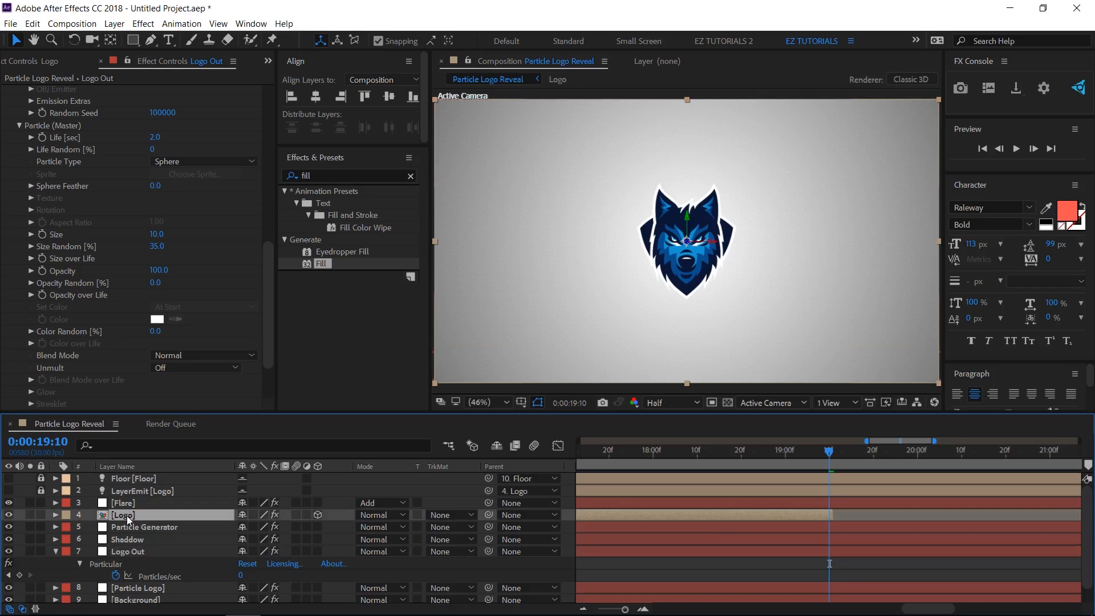
Start keyframing the Logo layer's Scale at 0:00:19:10 with a value of 110%
{"action": "key", "text": "s"}
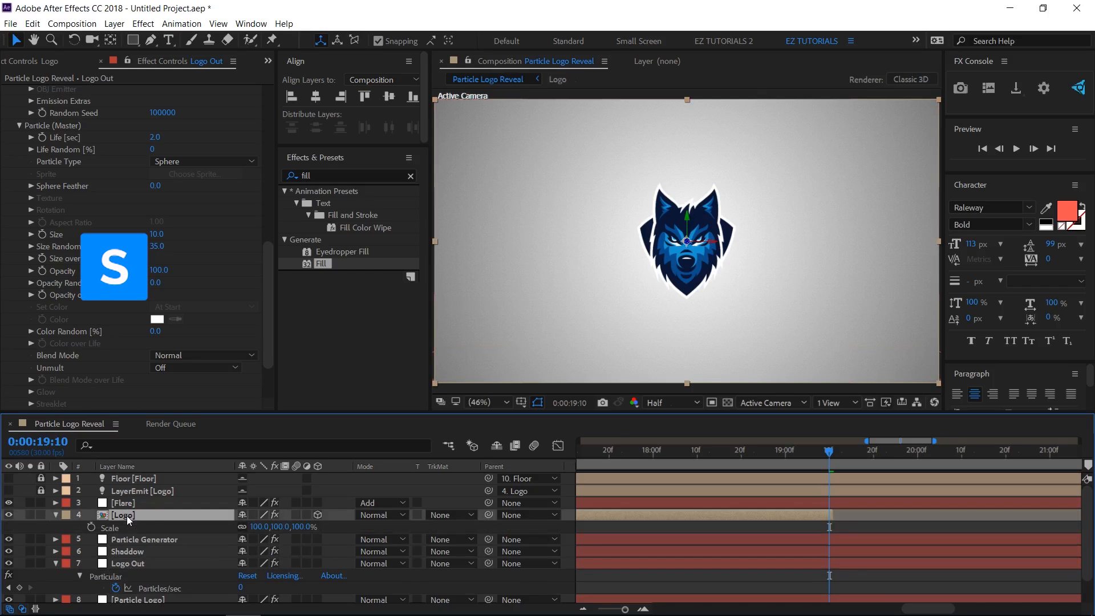
{"action": "left_click", "coordinate": [91, 527]}
{"action": "left_click", "coordinate": [255, 527]}
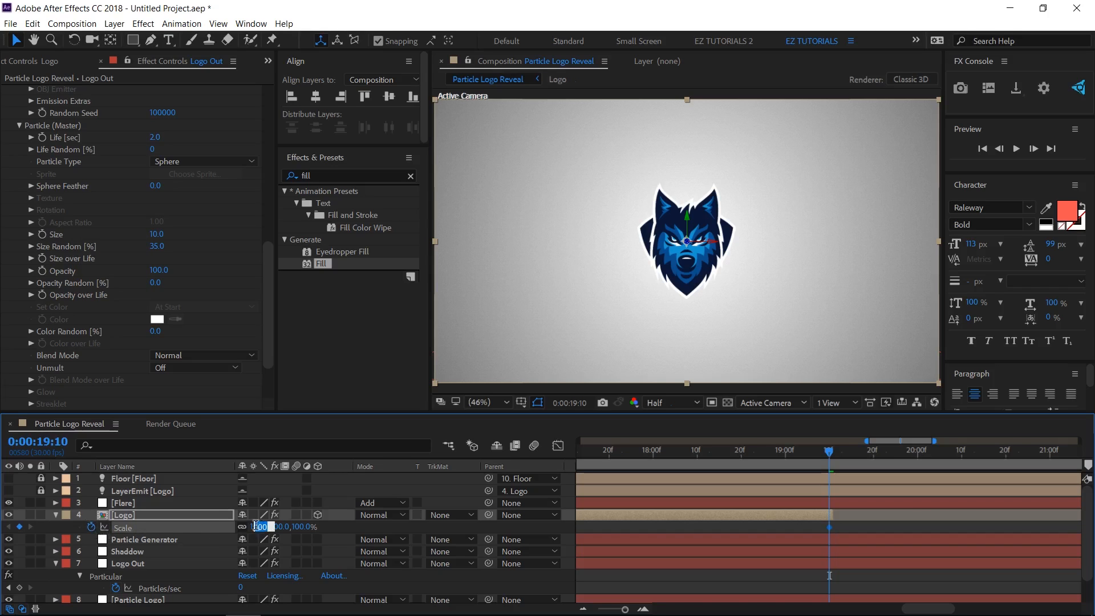
{"action": "type", "text": "110"}
{"action": "key", "text": "Return"}
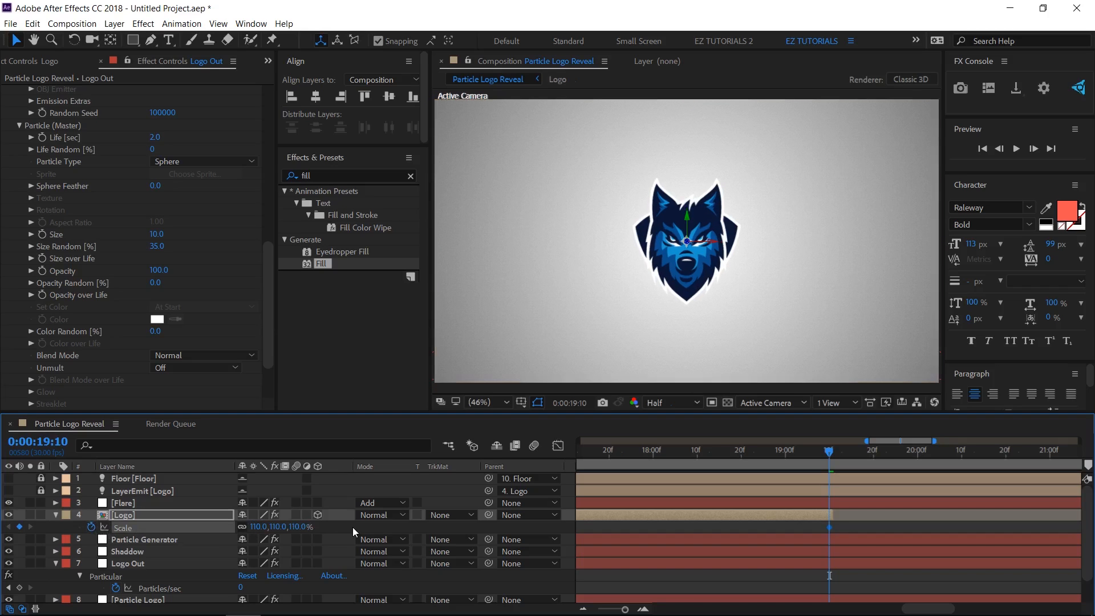
Go back one frame to 0:00:19:09 and set the Logo layer's Scale to 75%
{"action": "left_click", "coordinate": [1001, 148]}
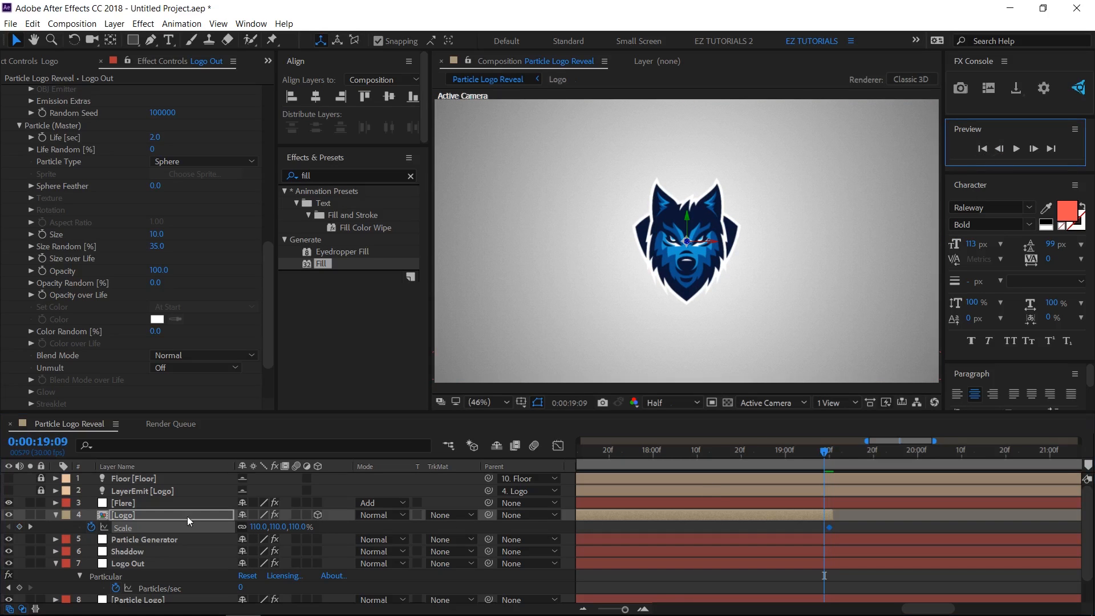
{"action": "left_click", "coordinate": [259, 526]}
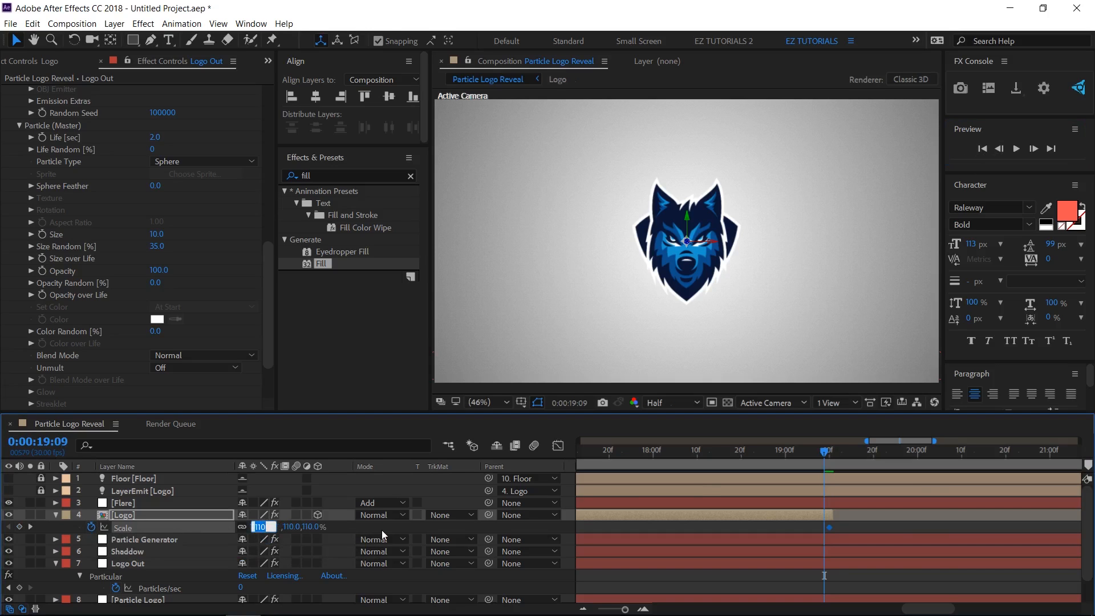
{"action": "type", "text": "75"}
{"action": "key", "text": "Return"}
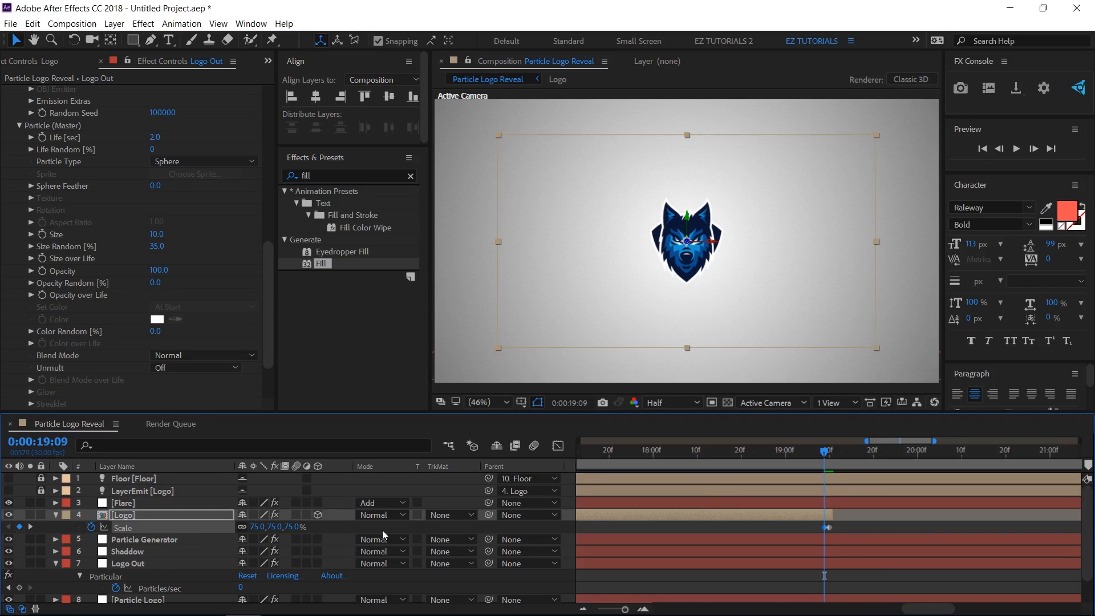
At 0:00:19:00, set the Logo layer's Scale to 100%
{"action": "left_click", "coordinate": [786, 457]}
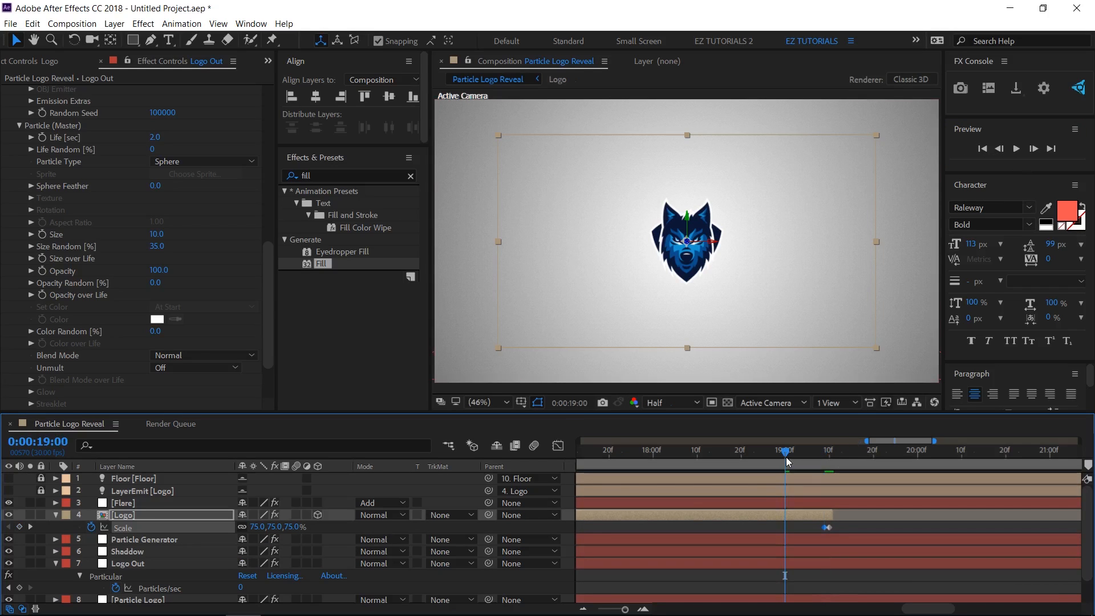
{"action": "left_click", "coordinate": [256, 527]}
{"action": "type", "text": "1"}
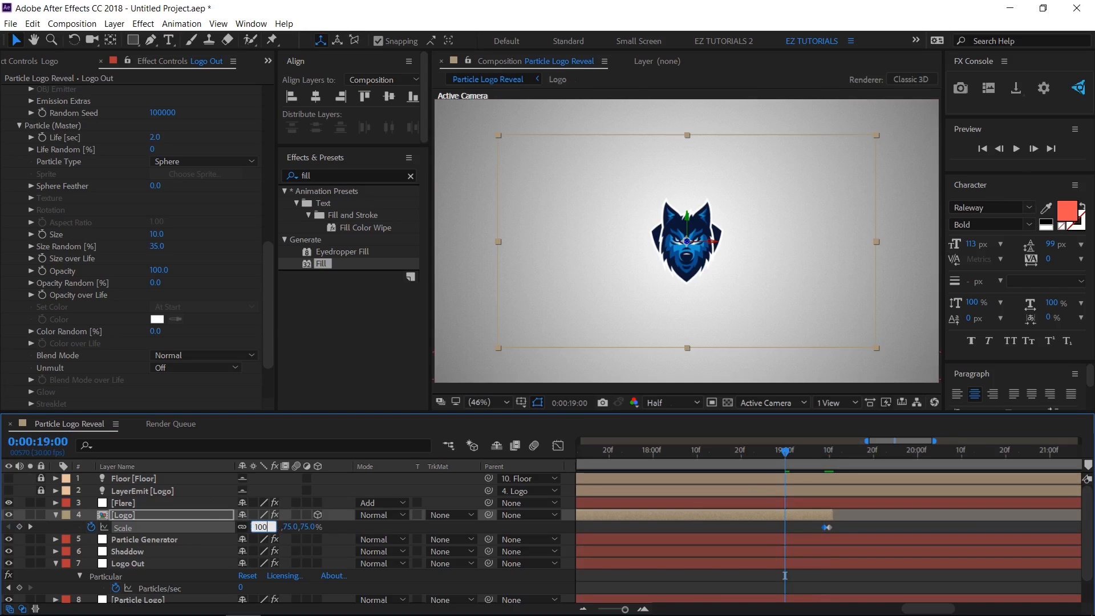
{"action": "type", "text": "00"}
{"action": "key", "text": "Return"}
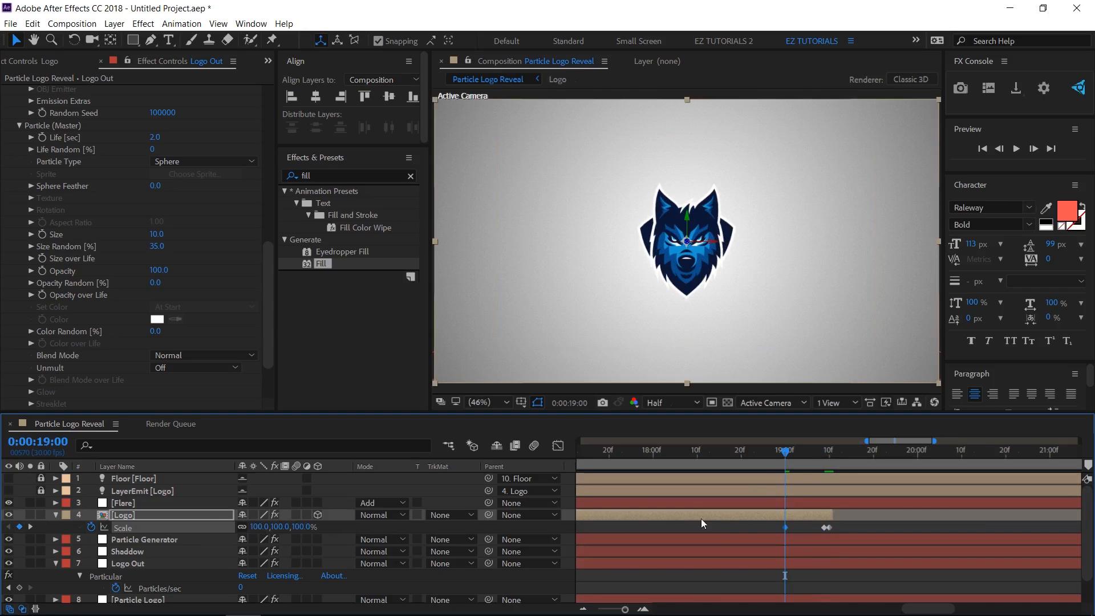
Apply Easy Ease to all three Scale keyframes of the Logo layer
{"action": "left_click_drag", "start_coordinate": [859, 526], "coordinate": [771, 536]}
{"action": "right_click", "coordinate": [786, 528]}
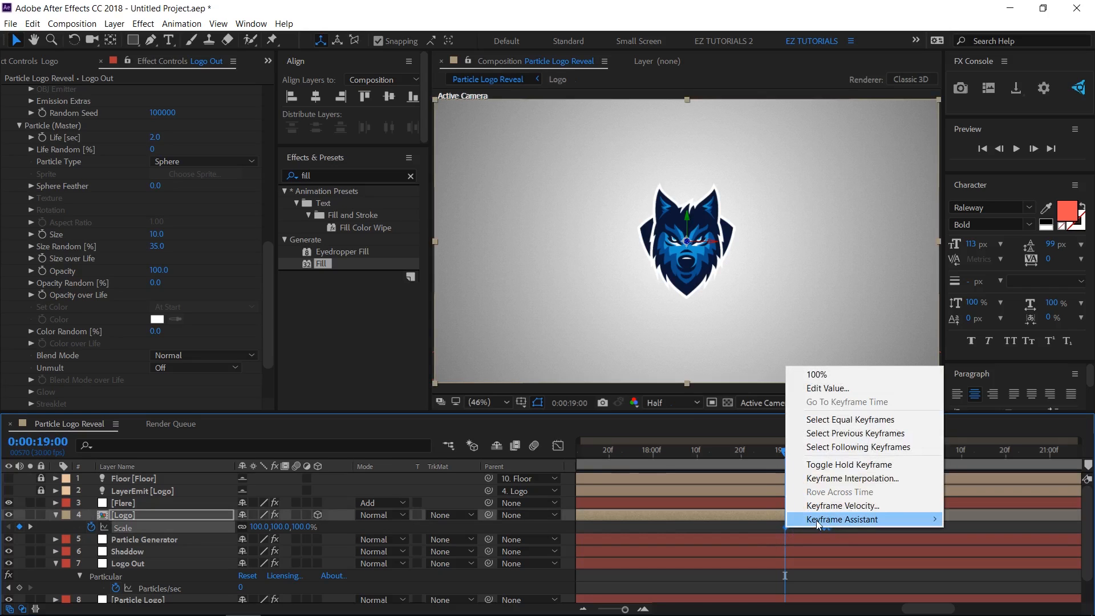
{"action": "mouse_move", "coordinate": [817, 520]}
{"action": "left_click", "coordinate": [634, 437]}
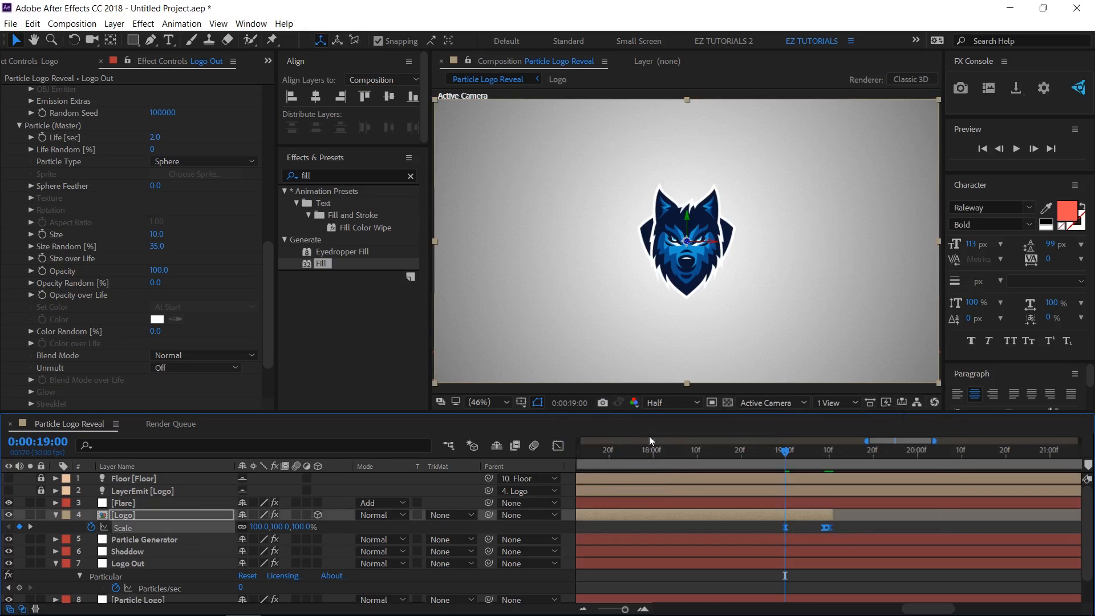
Reshape Logo's Scale speed graph to start slowly at 0:00:19:00 and accelerate sharply into the 0:00:19:09 keyframe, then return to the layer view
{"action": "left_click", "coordinate": [560, 446]}
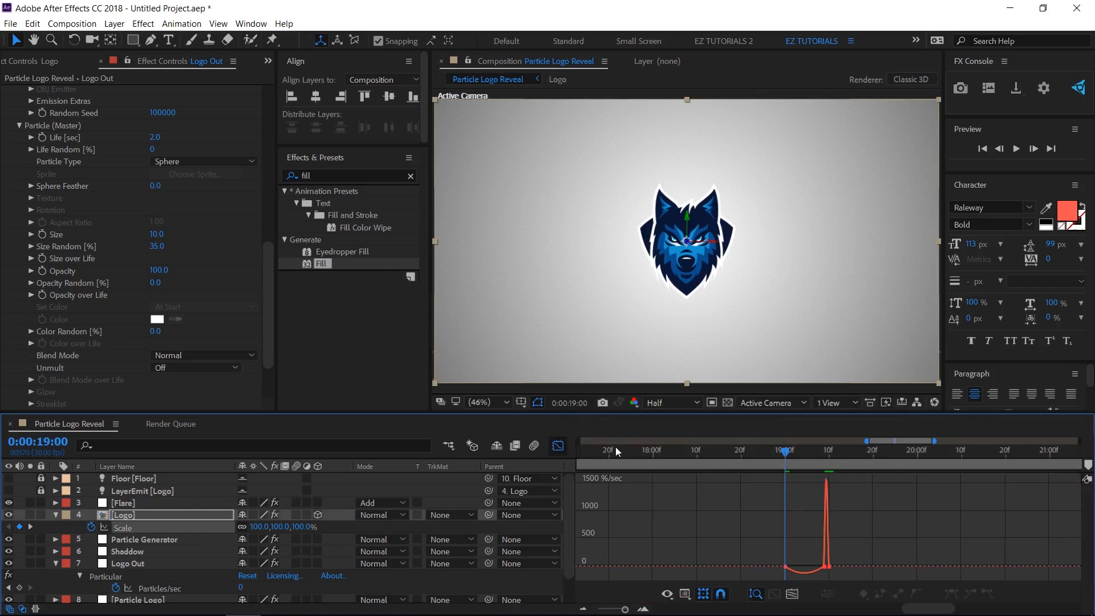
{"action": "left_click", "coordinate": [792, 594]}
{"action": "left_click_drag", "start_coordinate": [615, 537], "coordinate": [989, 560]}
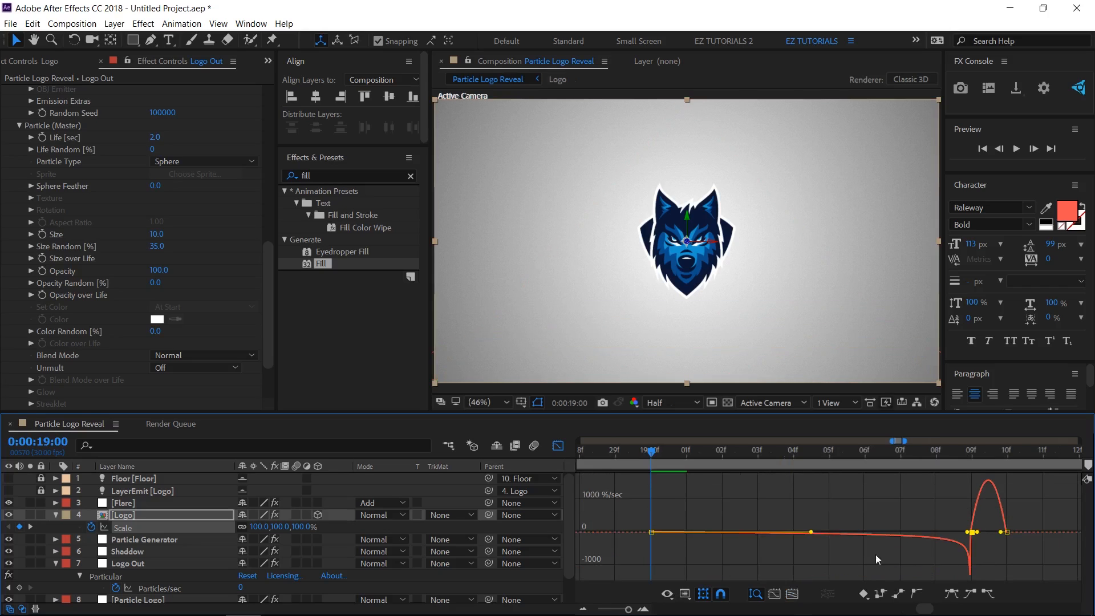
{"action": "left_click", "coordinate": [562, 447]}
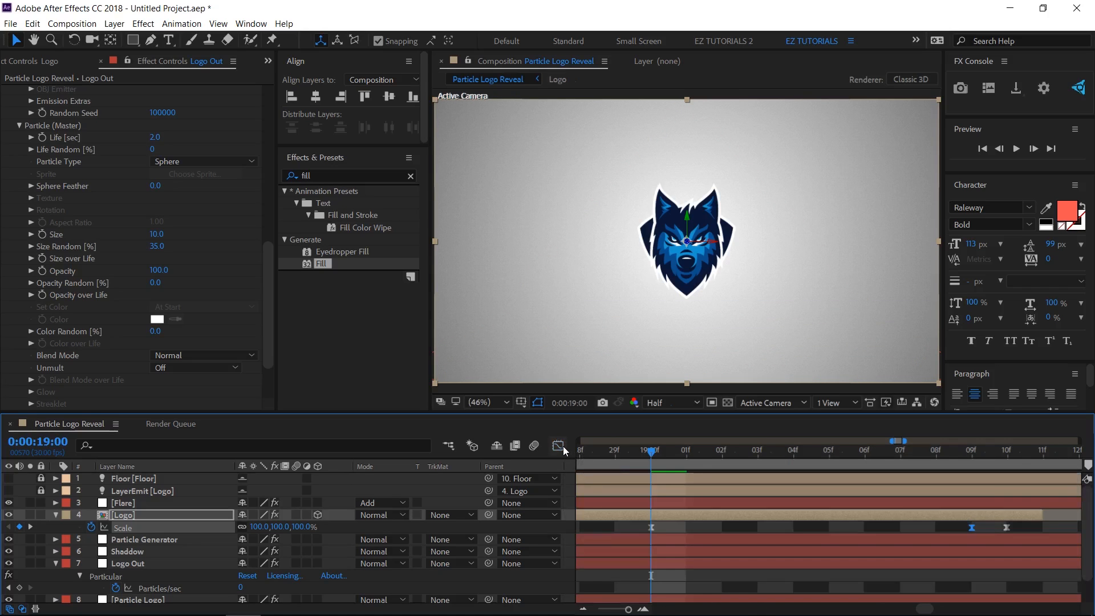
Collapse the Logo and Logo Out layers, then reveal all keyframed properties of both
{"action": "left_click", "coordinate": [56, 515]}
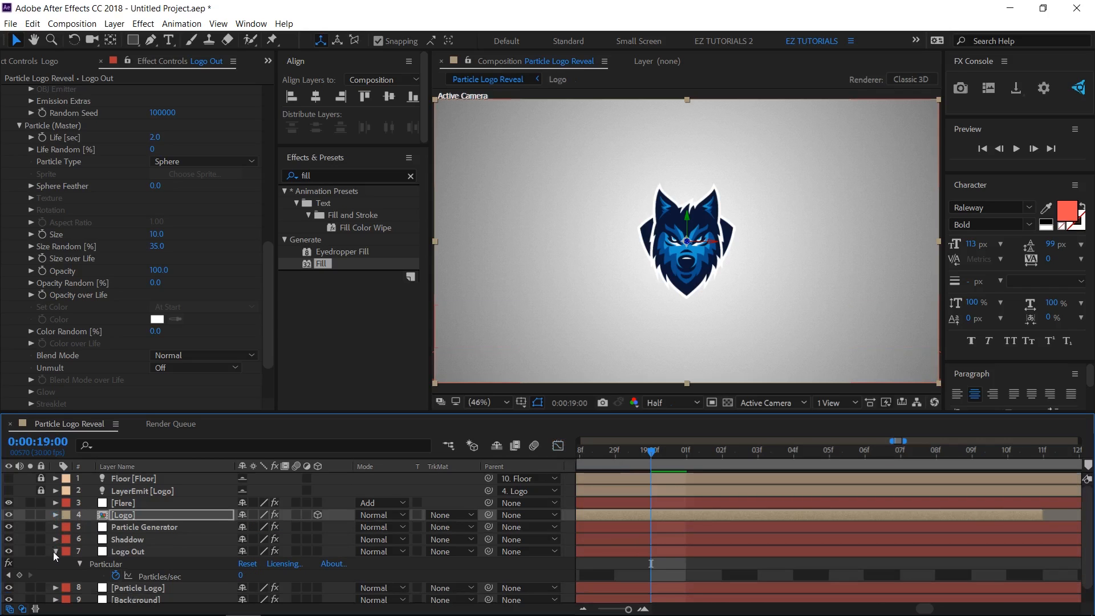
{"action": "left_click", "coordinate": [55, 552]}
{"action": "left_click", "coordinate": [115, 517]}
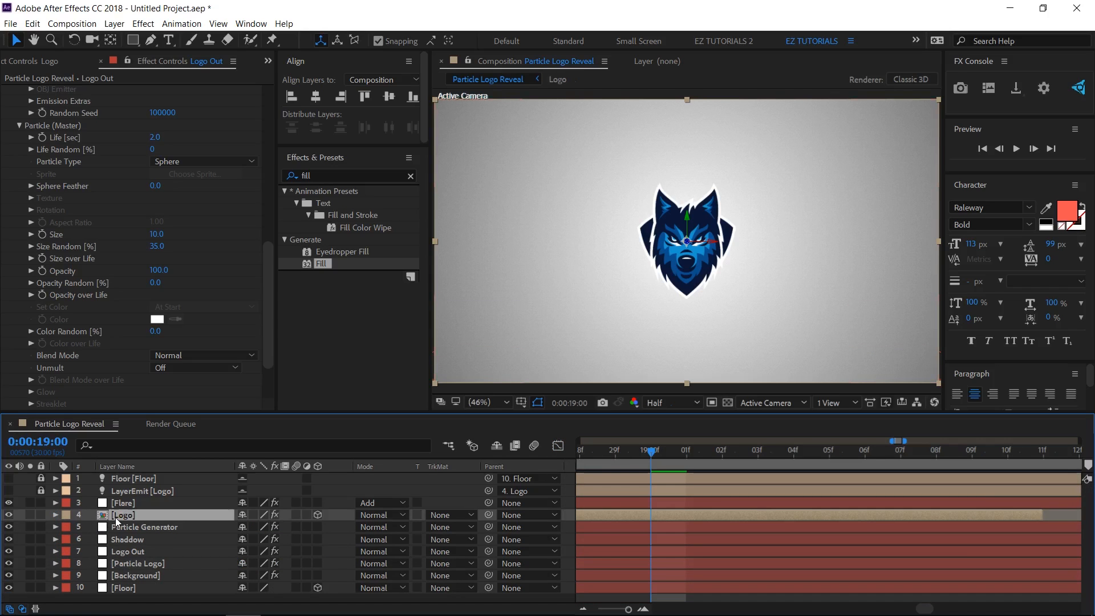
{"action": "key", "text": "u"}
{"action": "scroll", "coordinate": [122, 556], "scroll_direction": "down", "scroll_amount": 2}
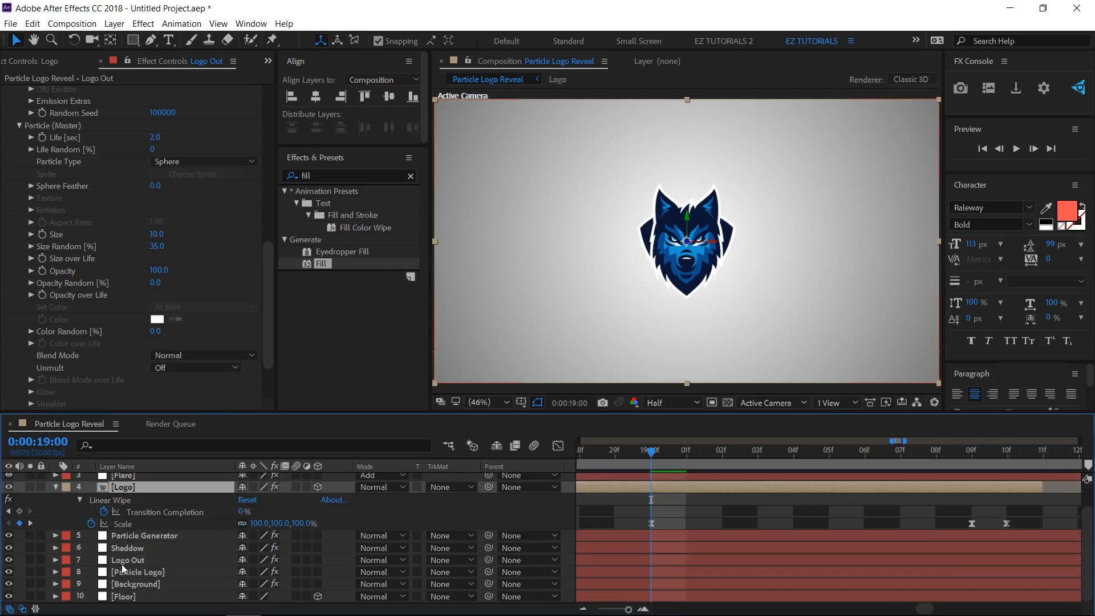
{"action": "left_click", "coordinate": [122, 562]}
{"action": "key", "text": "u"}
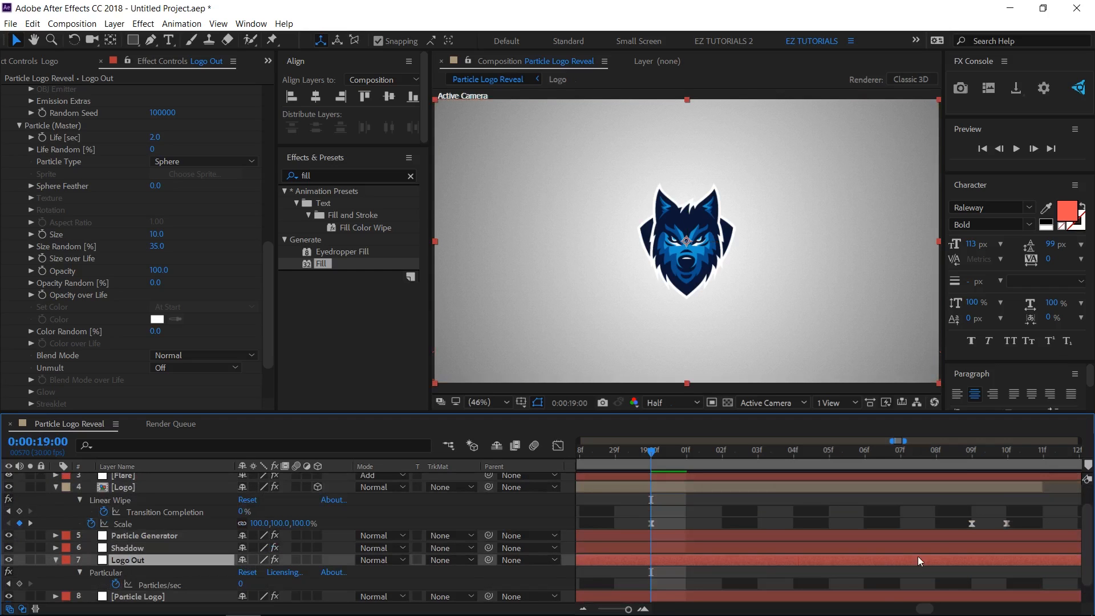
Slide the Logo Out layer in time so its first 75000 Particles/sec keyframe falls on Logo's Scale keyframe at 0:00:19:09
{"action": "left_click", "coordinate": [1006, 457]}
{"action": "left_click_drag", "start_coordinate": [924, 613], "coordinate": [938, 613]}
{"action": "mouse_move", "coordinate": [629, 609]}
{"action": "left_mouse_down"}
{"action": "mouse_move", "coordinate": [611, 610]}
{"action": "mouse_move", "coordinate": [628, 610]}
{"action": "left_mouse_up"}
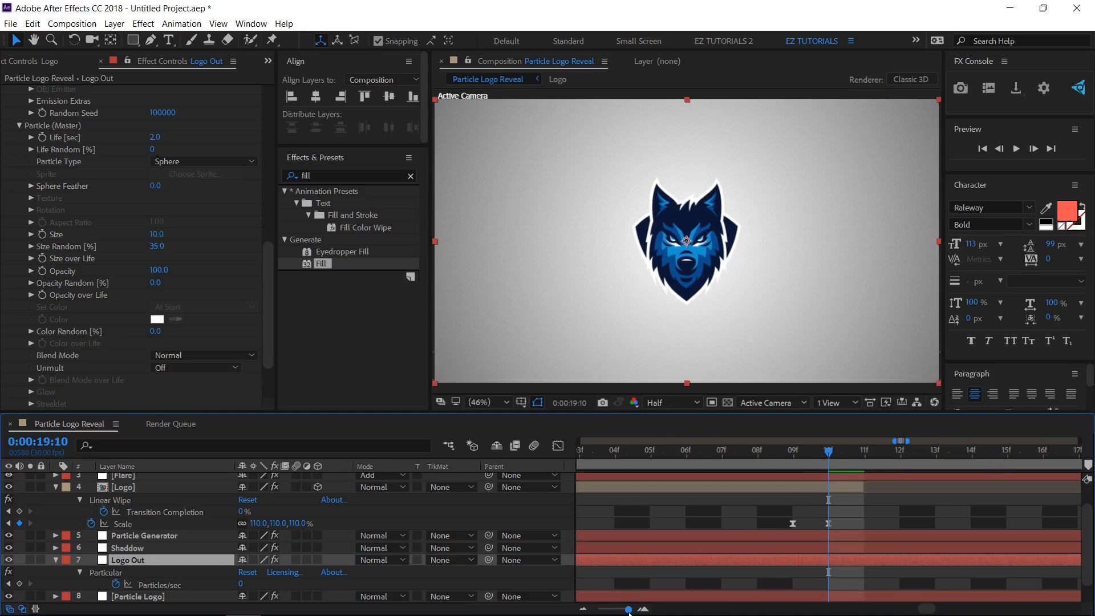
{"action": "left_click", "coordinate": [797, 452]}
{"action": "left_click_drag", "start_coordinate": [934, 612], "coordinate": [933, 610]}
{"action": "left_click", "coordinate": [583, 610]}
{"action": "left_click", "coordinate": [583, 610]}
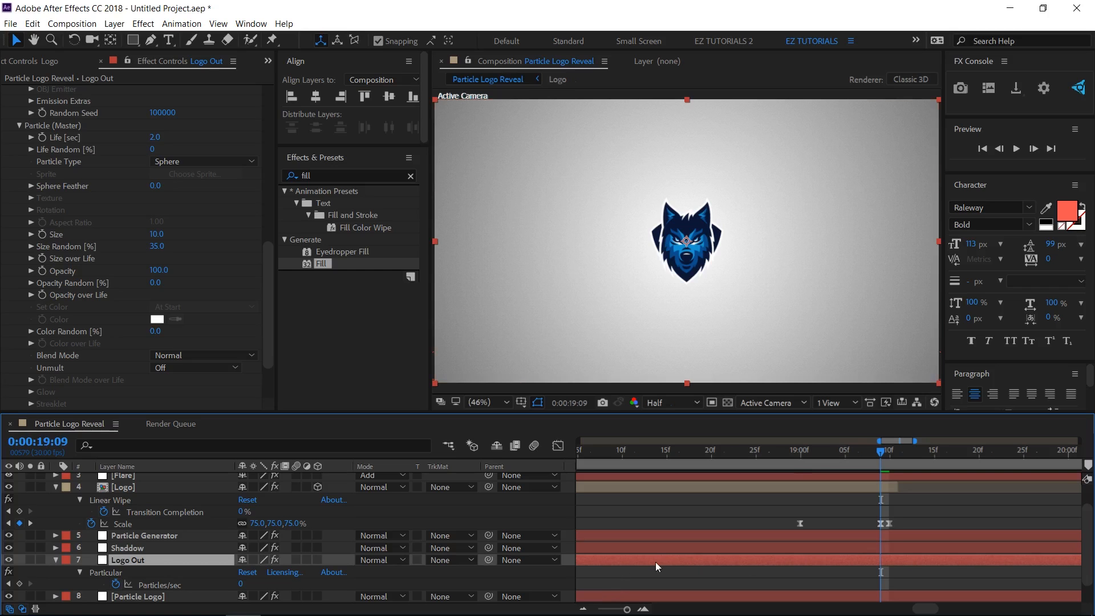
{"action": "left_click_drag", "start_coordinate": [1018, 554], "coordinate": [655, 565]}
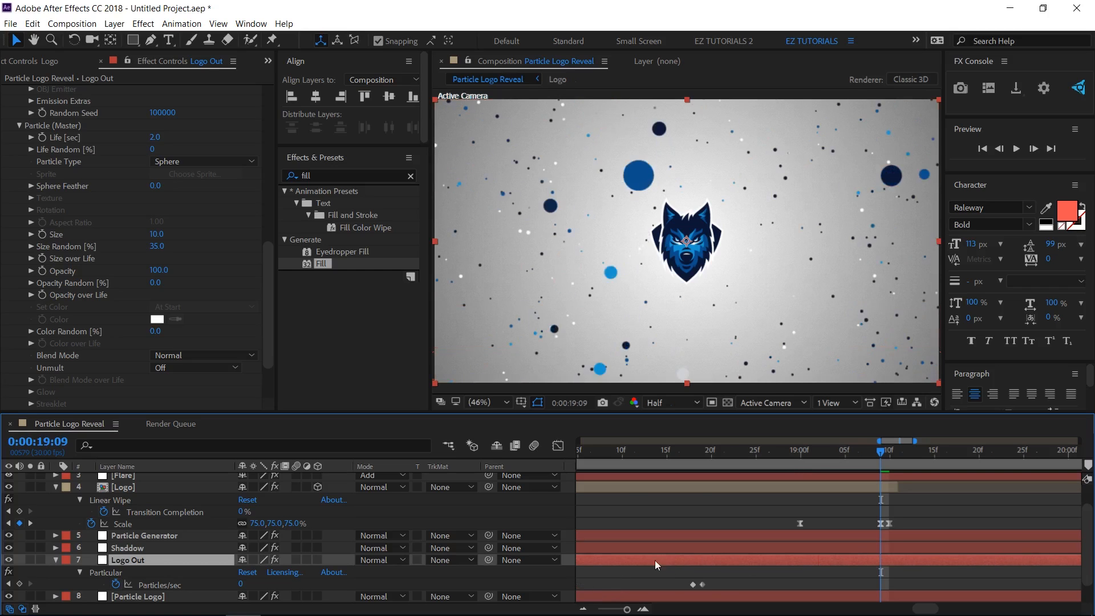
{"action": "left_click_drag", "start_coordinate": [777, 564], "coordinate": [889, 564]}
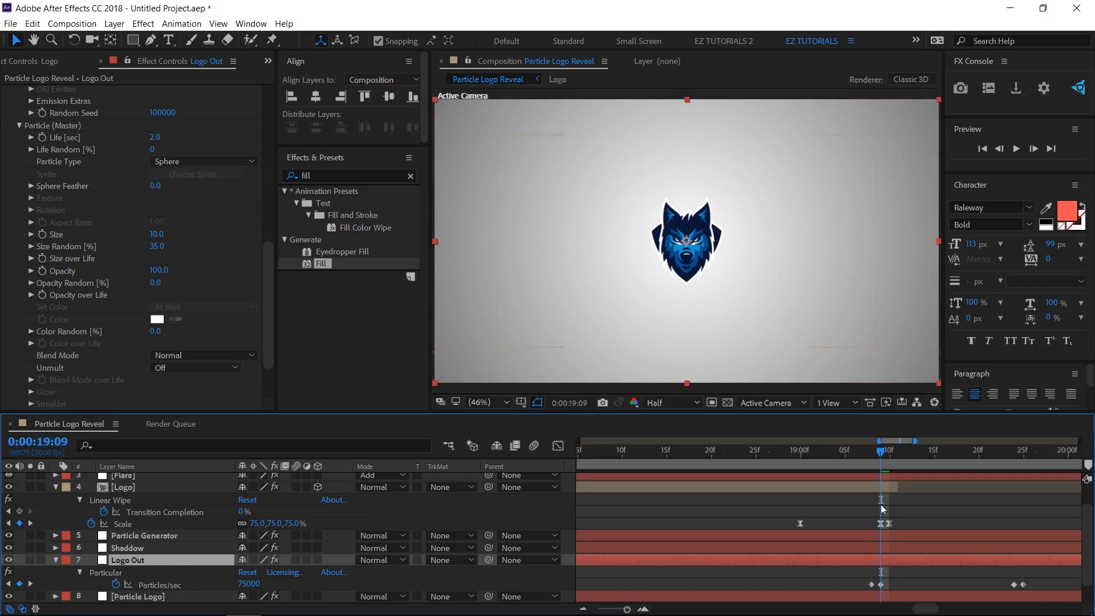
Scrub through the particle burst to 0:00:19:24, then collapse the Logo and Logo Out layers
{"action": "left_click_drag", "start_coordinate": [882, 453], "coordinate": [1016, 467]}
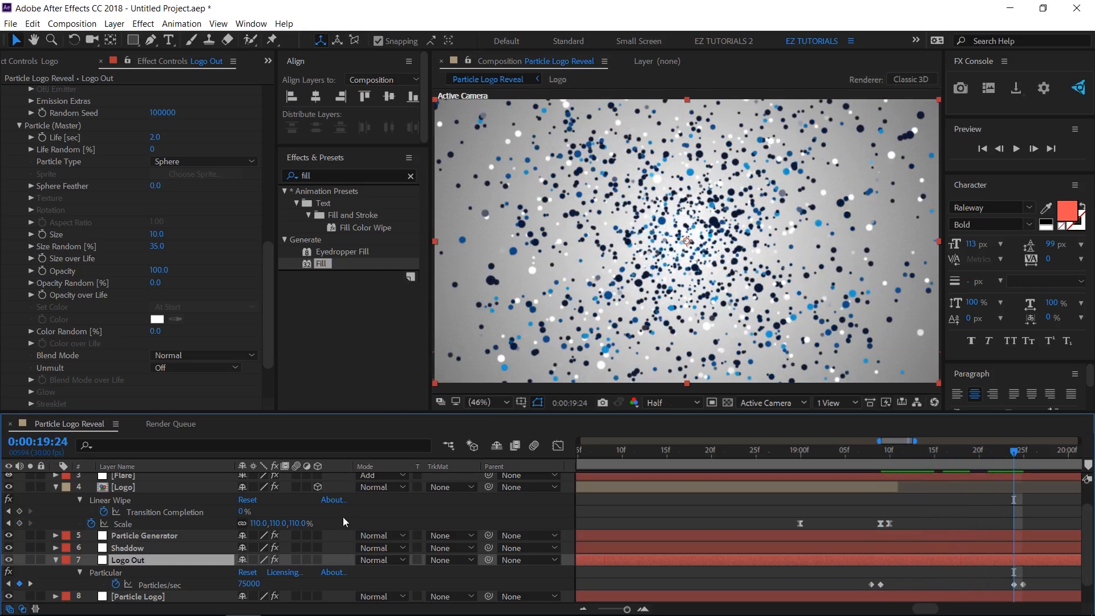
{"action": "left_click", "coordinate": [54, 488]}
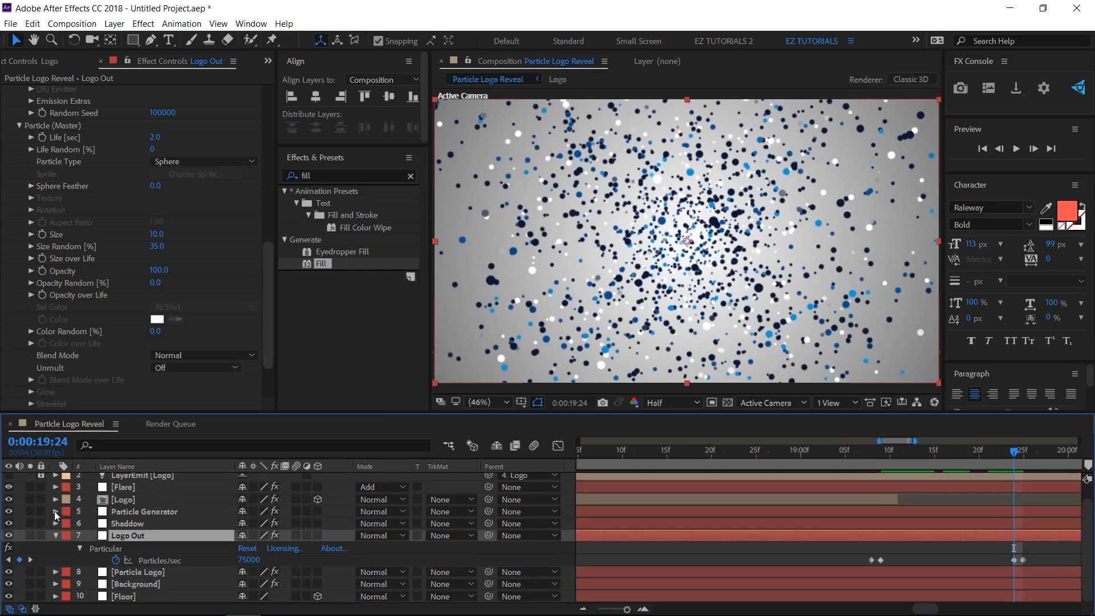
{"action": "left_click", "coordinate": [56, 535]}
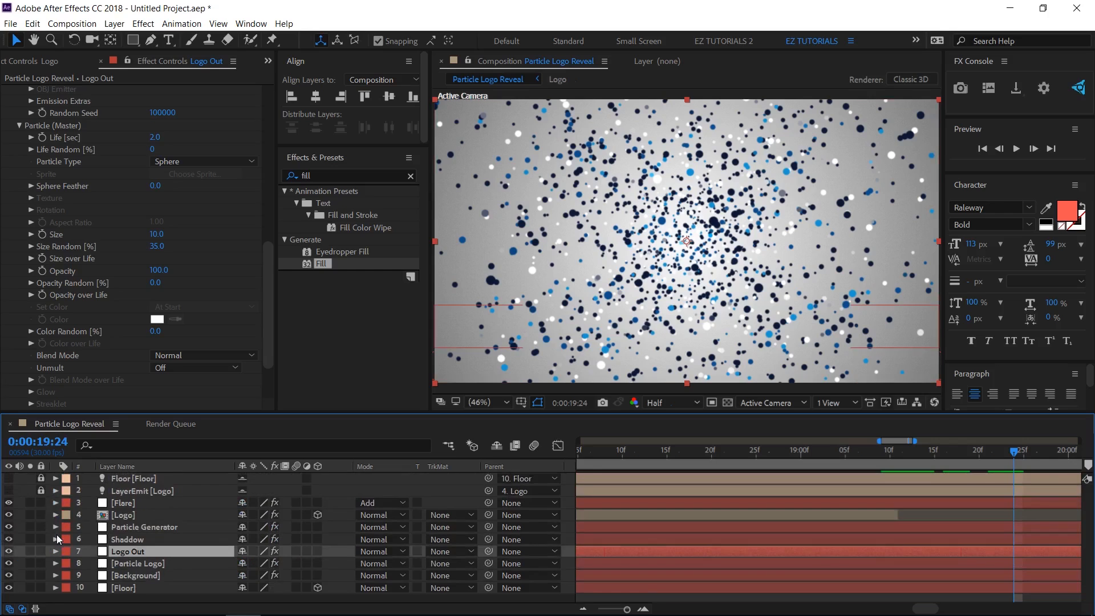
Trim the end of the Logo Out layer at 0:00:22:00
{"action": "left_click", "coordinate": [51, 443]}
{"action": "left_click_drag", "start_coordinate": [52, 442], "coordinate": [80, 447]}
{"action": "type", "text": "22:00"}
{"action": "key", "text": "Return"}
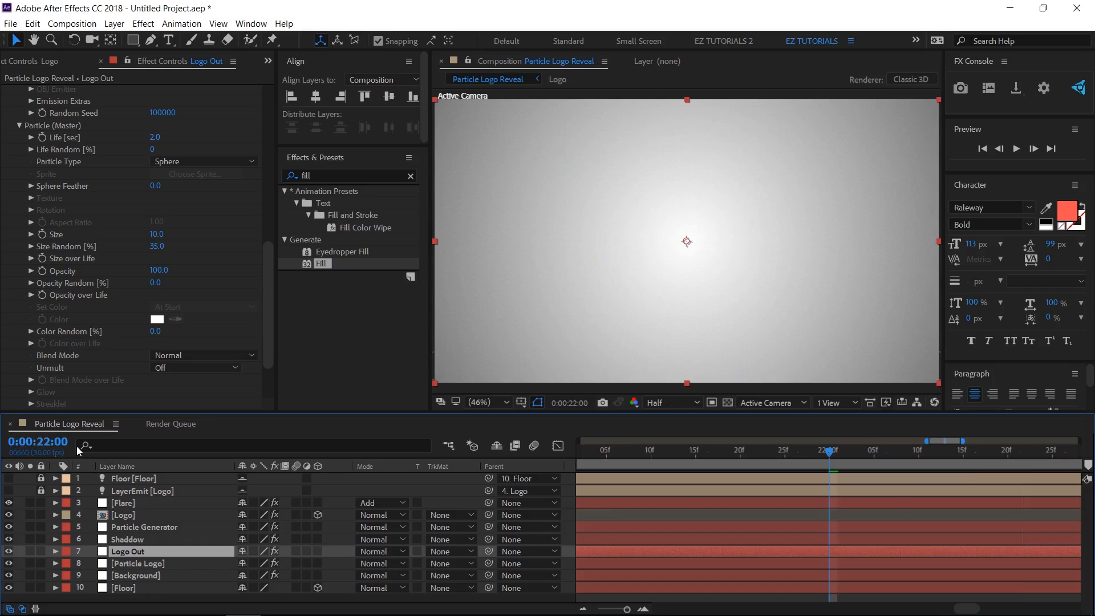
{"action": "key", "text": "alt+bracketright"}
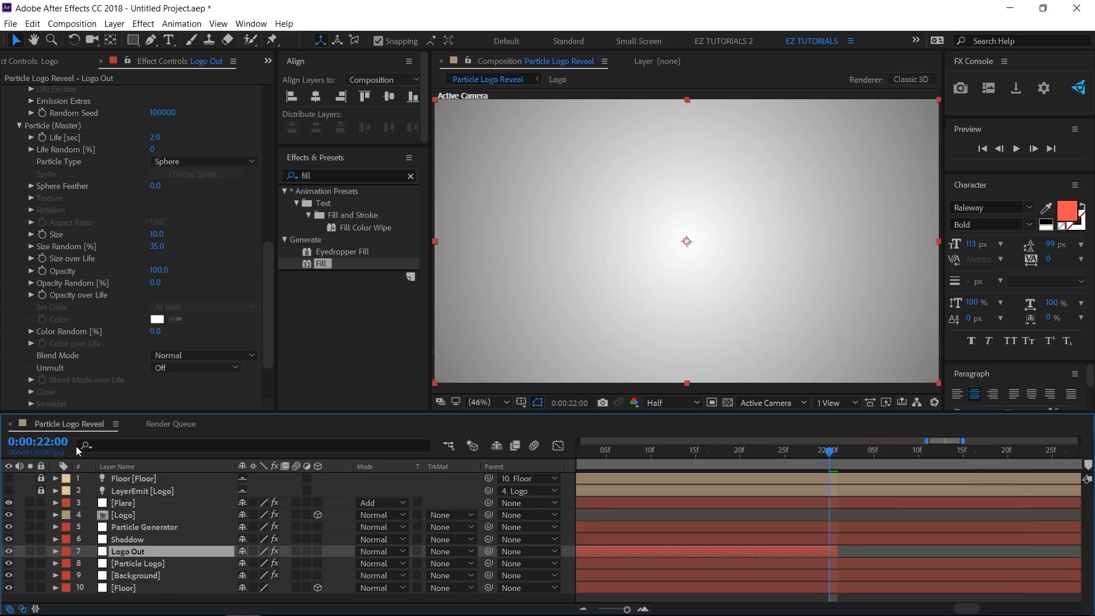
Set the work area from 0:00:11:00 to 0:00:22:00 and trim the Particle Logo Reveal composition to it
{"action": "key", "text": "n"}
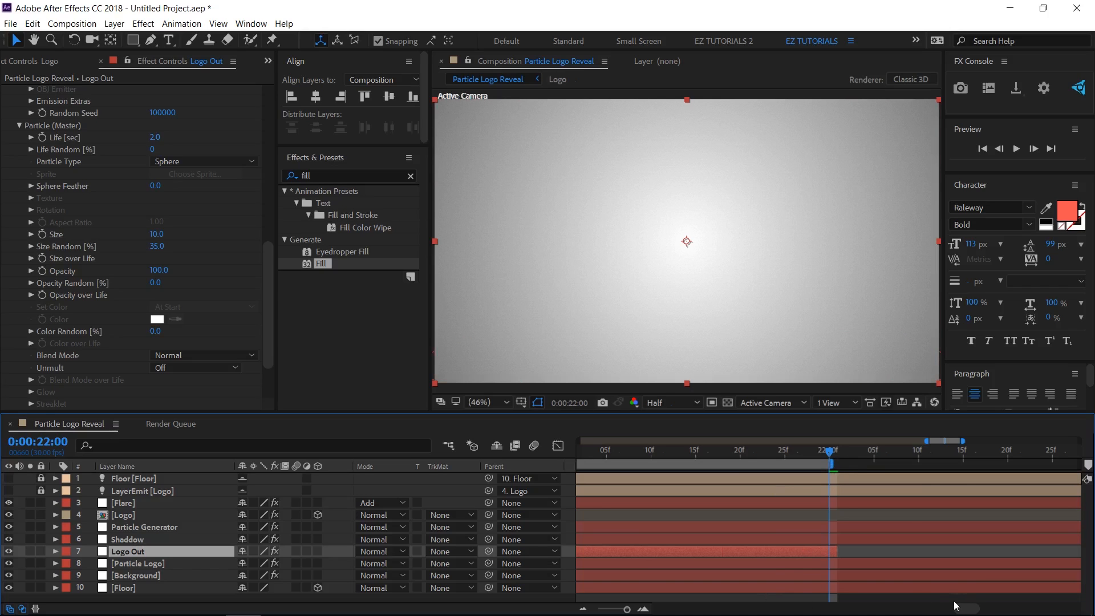
{"action": "left_click_drag", "start_coordinate": [955, 609], "coordinate": [810, 609]}
{"action": "left_click_drag", "start_coordinate": [628, 610], "coordinate": [603, 609]}
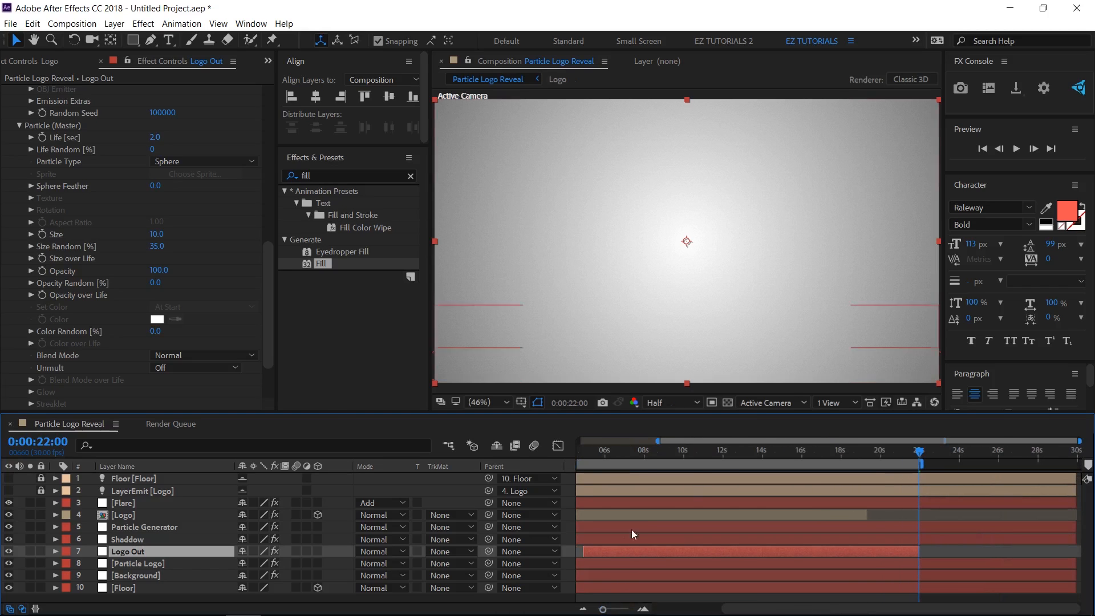
{"action": "left_click", "coordinate": [703, 453]}
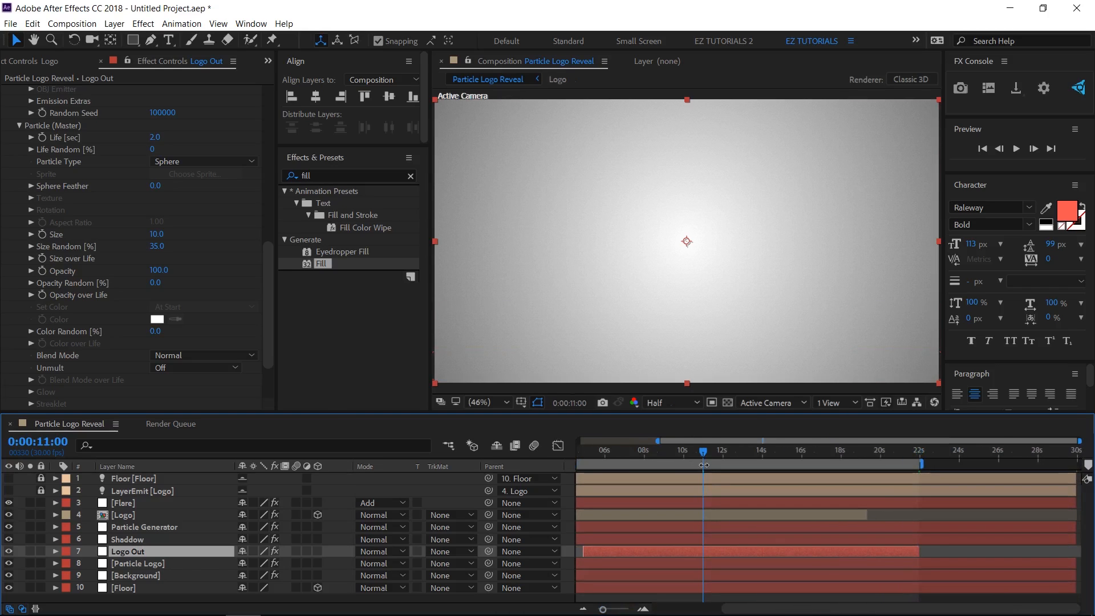
{"action": "key", "text": "b"}
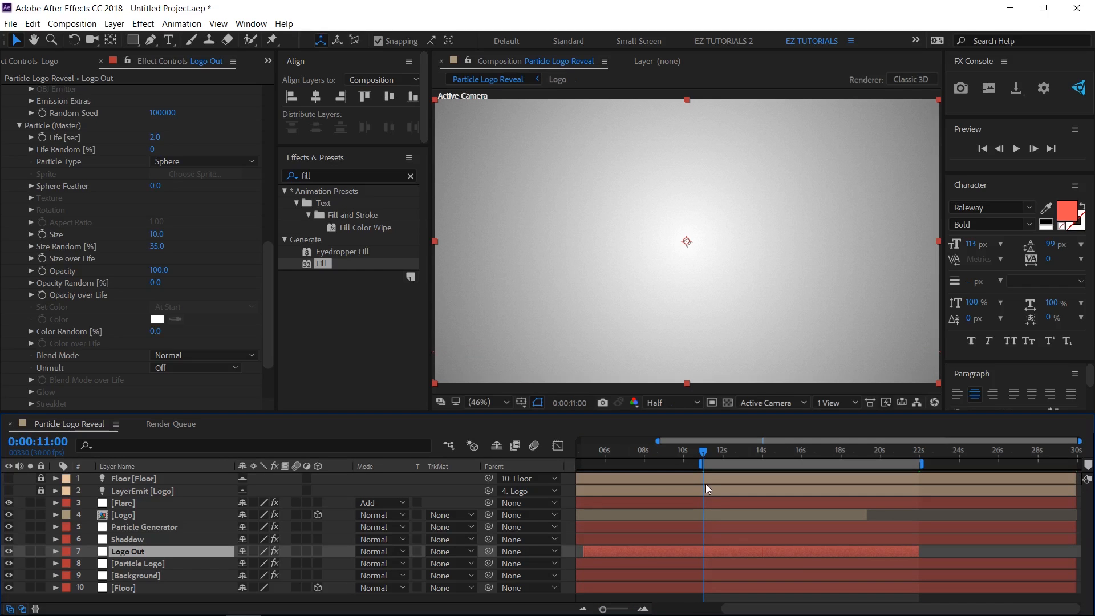
{"action": "right_click", "coordinate": [728, 464]}
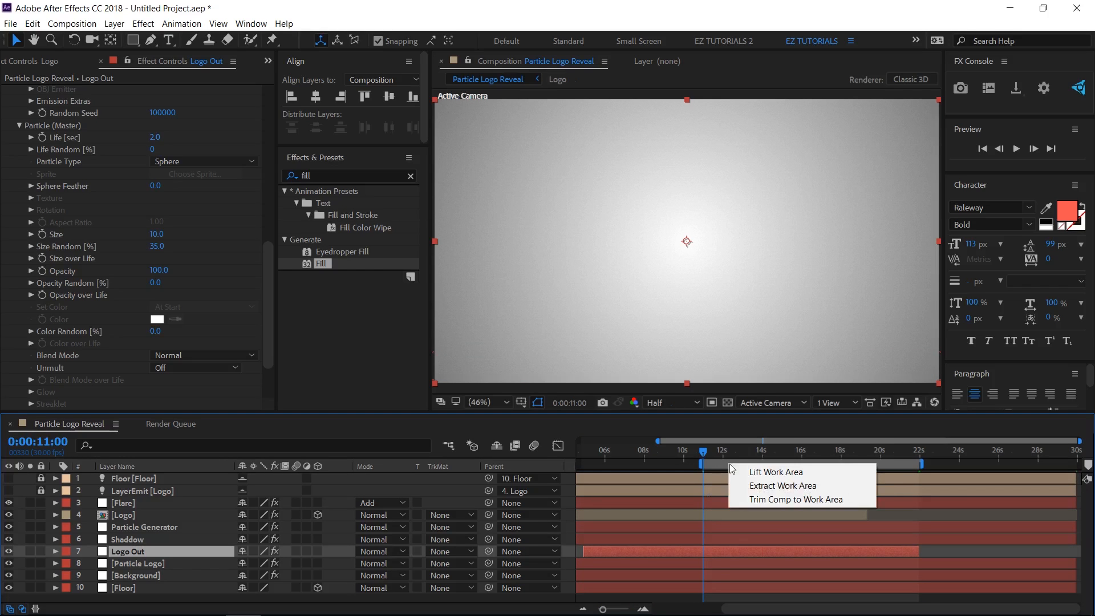
{"action": "left_click", "coordinate": [780, 499]}
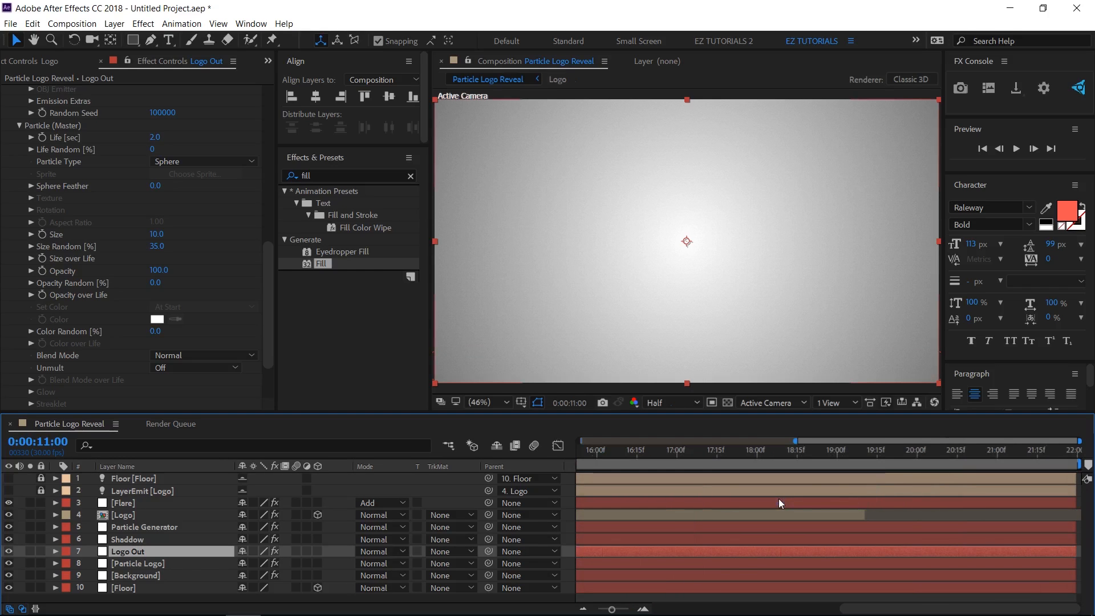
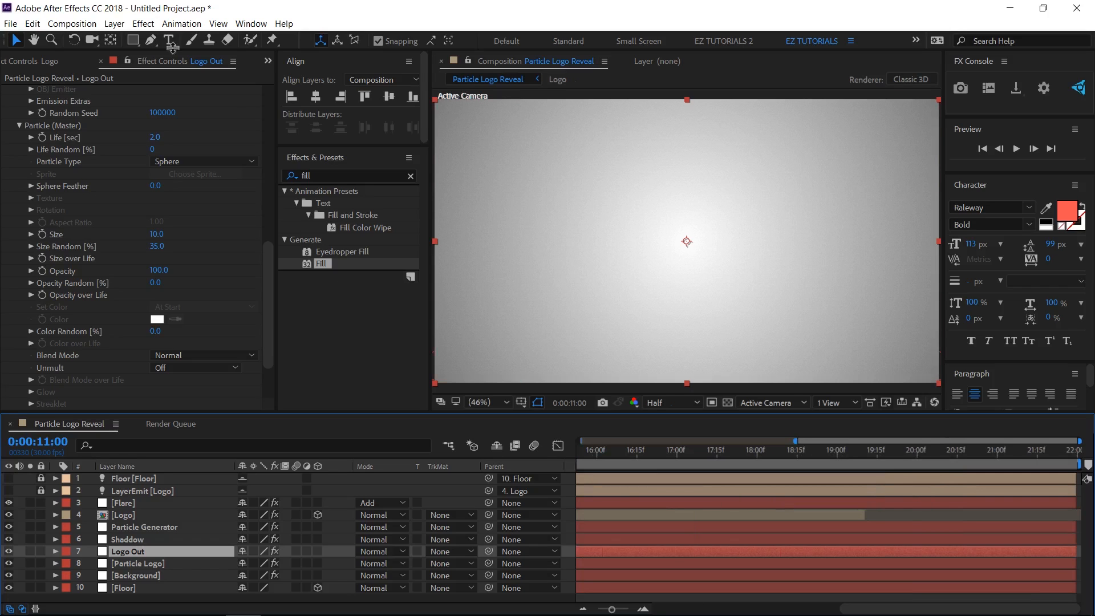
Add a two-node camera with the 24mm preset, named Camera 1
{"action": "left_click", "coordinate": [114, 24]}
{"action": "mouse_move", "coordinate": [129, 39]}
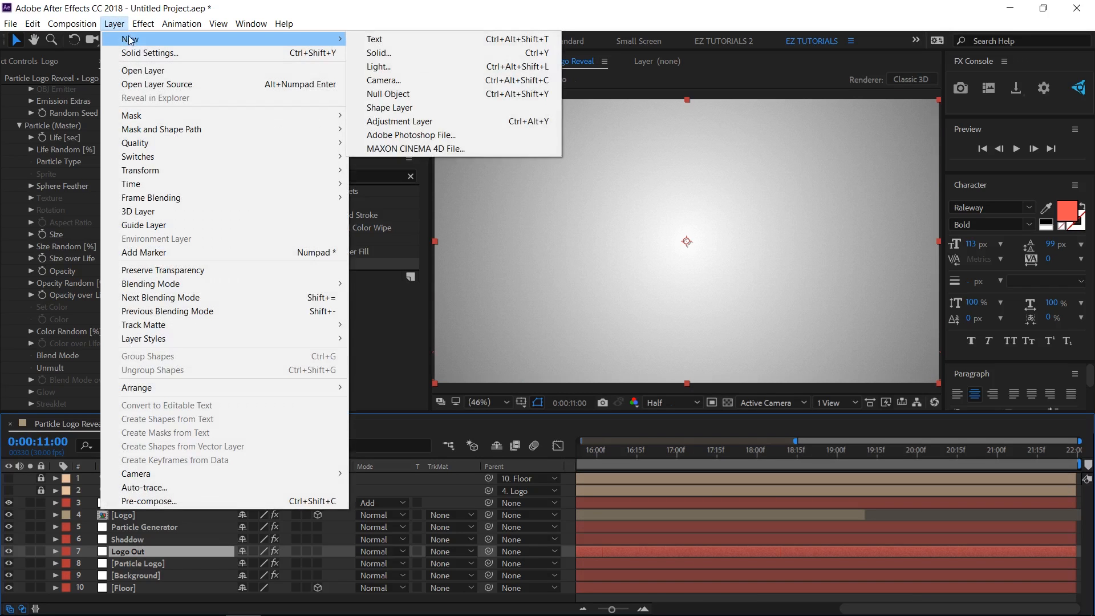
{"action": "left_click", "coordinate": [388, 81]}
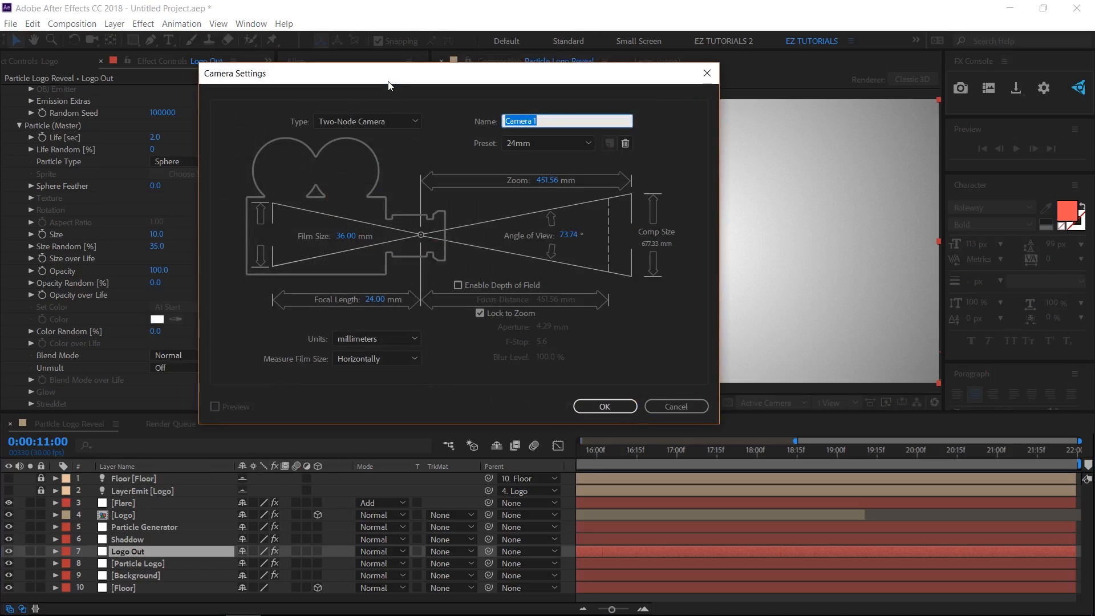
{"action": "left_click", "coordinate": [604, 406]}
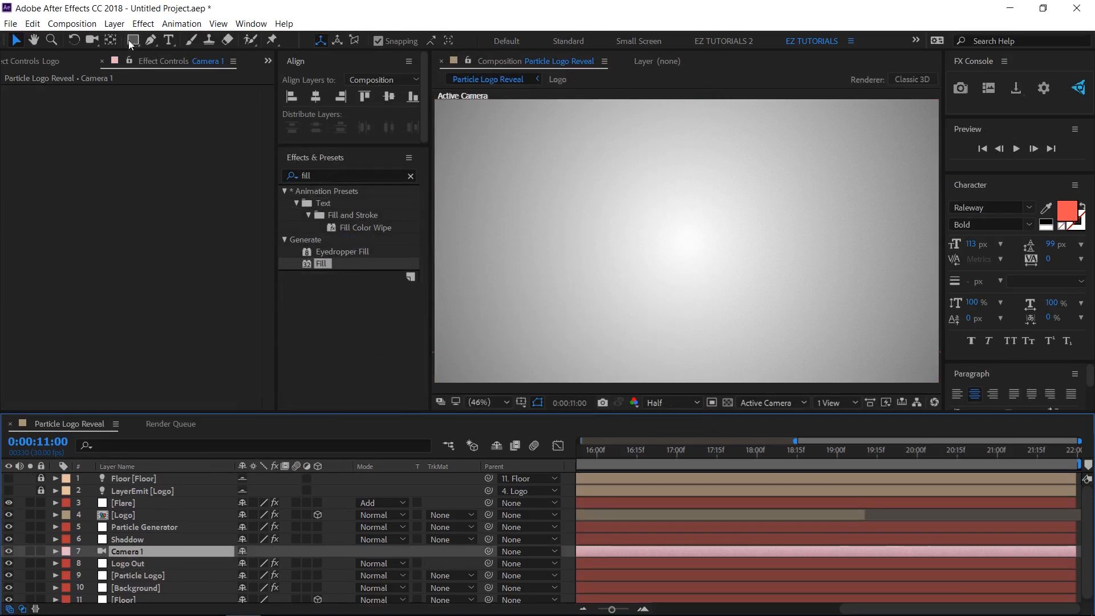
Add a null object and rename it "Cam control"
{"action": "left_click", "coordinate": [114, 23]}
{"action": "mouse_move", "coordinate": [134, 39]}
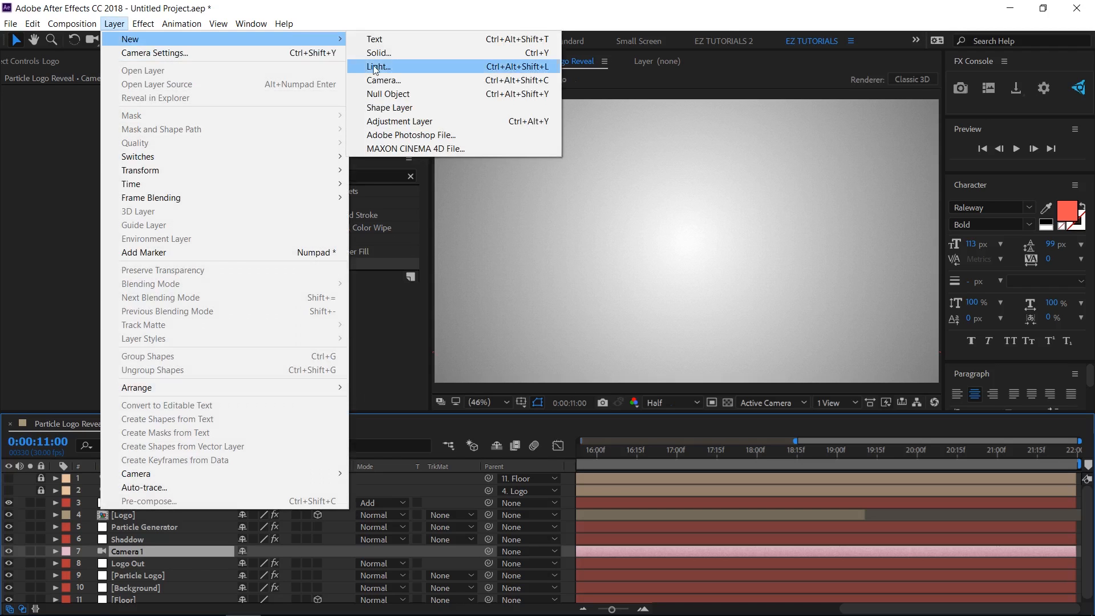
{"action": "left_click", "coordinate": [399, 94]}
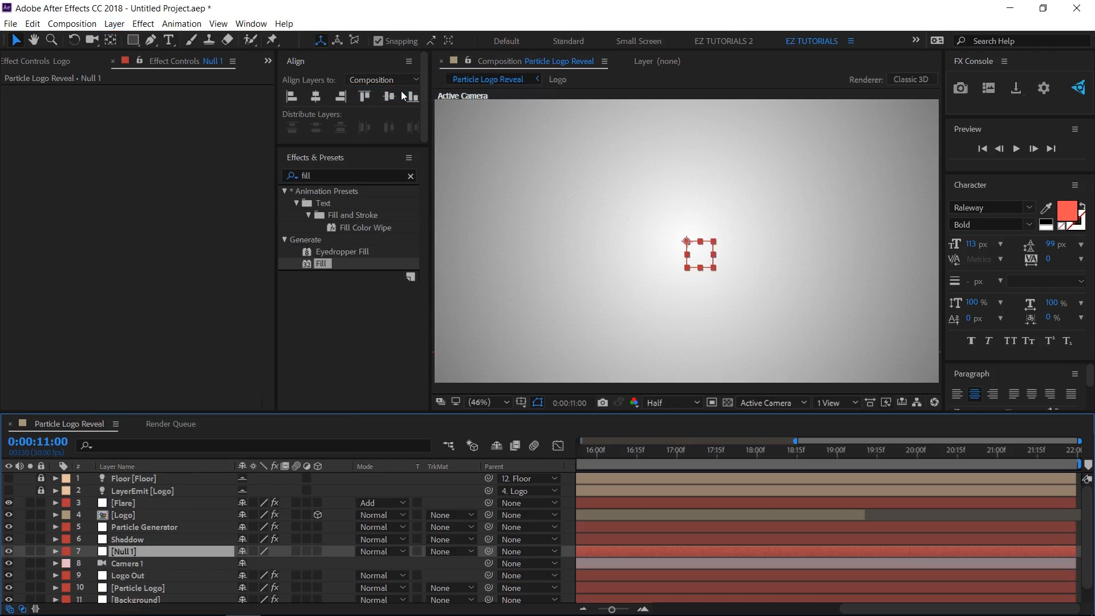
{"action": "key", "text": "Return"}
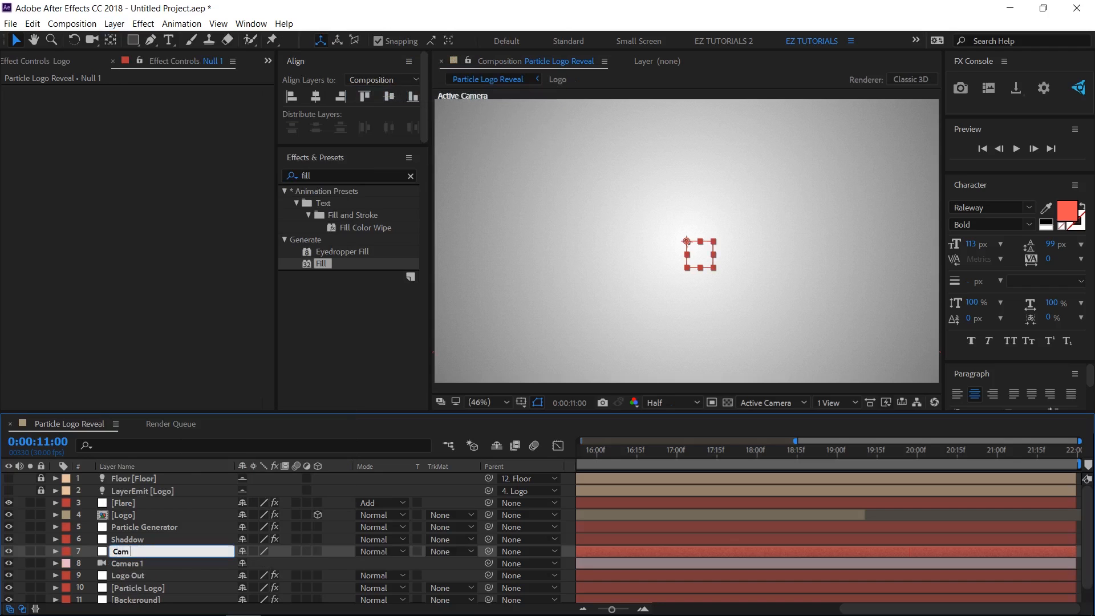
{"action": "type", "text": "Cam control"}
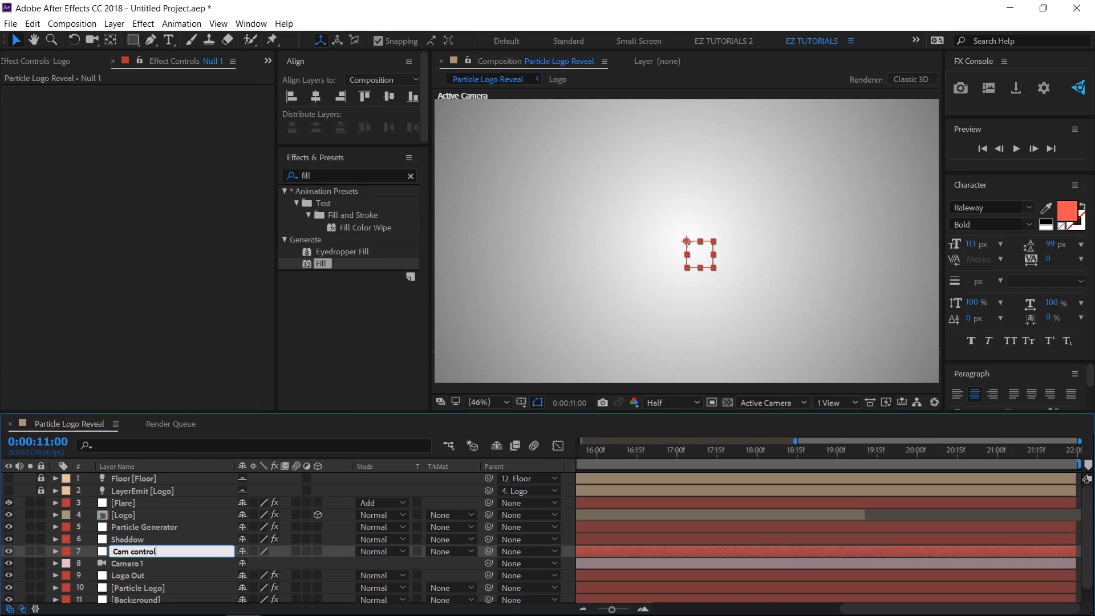
{"action": "key", "text": "Return"}
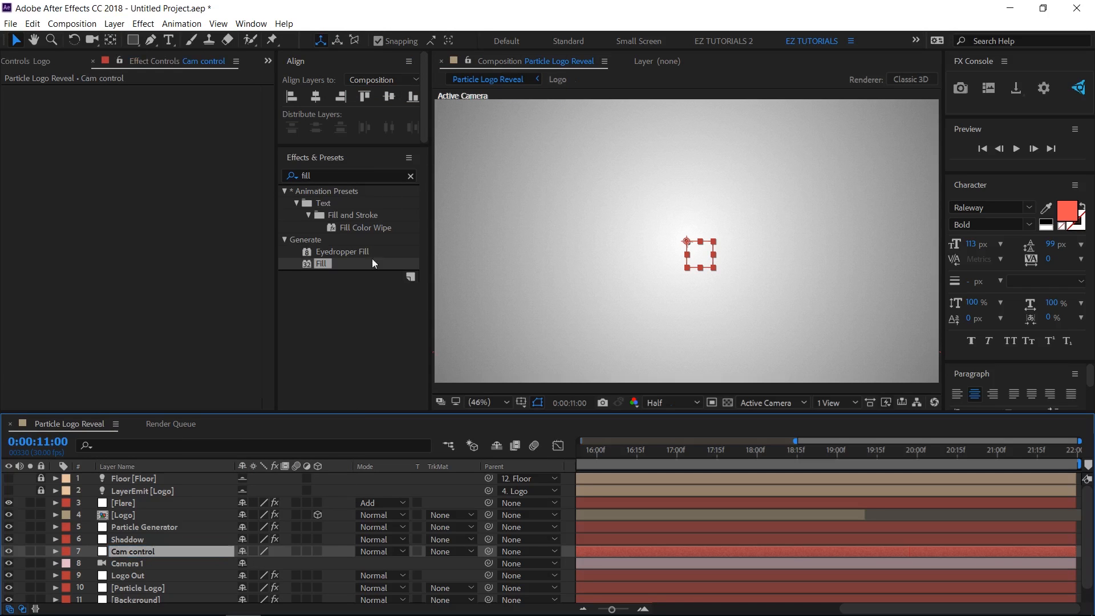
Make the Cam control null a 3D layer and parent Camera 1 to it
{"action": "left_click", "coordinate": [318, 551]}
{"action": "left_click_drag", "start_coordinate": [392, 566], "coordinate": [173, 553]}
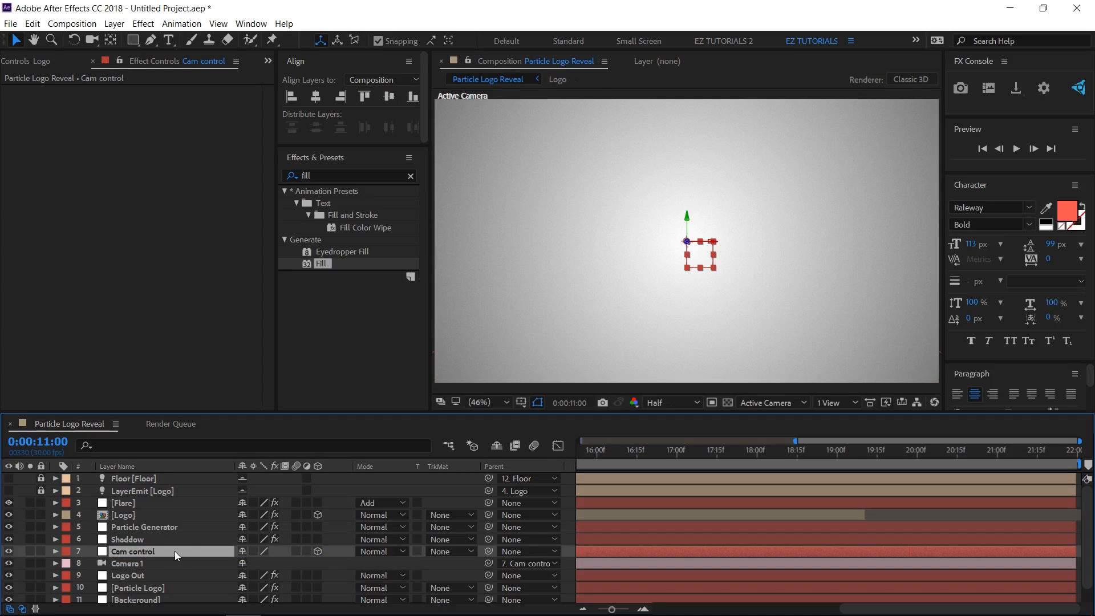
At 0:00:16:00, start keyframing Cam control's Y Rotation at 0x+0.0°
{"action": "left_click", "coordinate": [597, 454]}
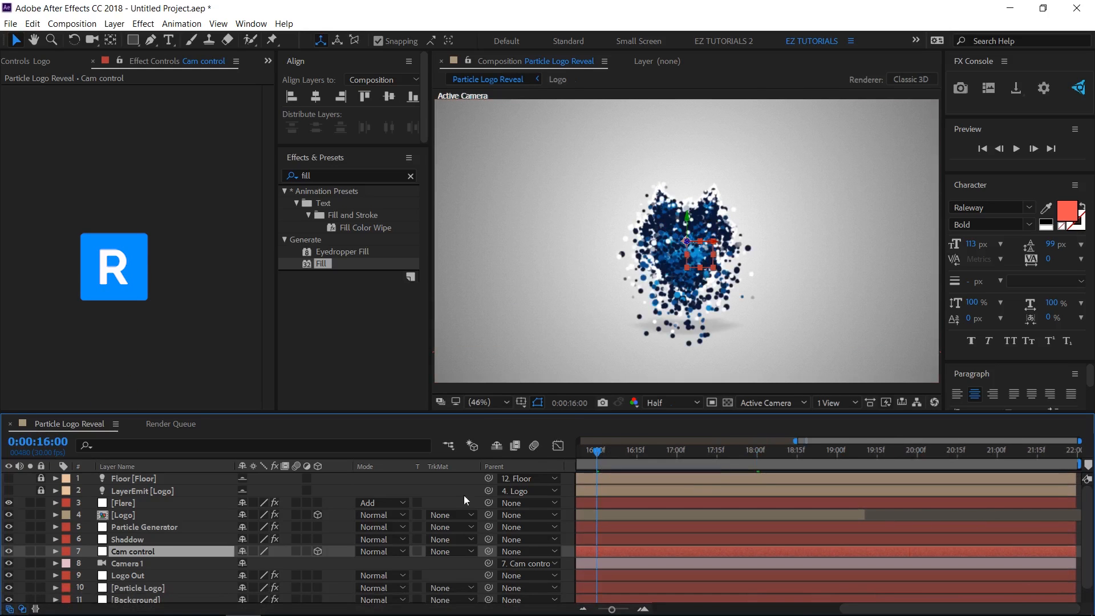
{"action": "key", "text": "r"}
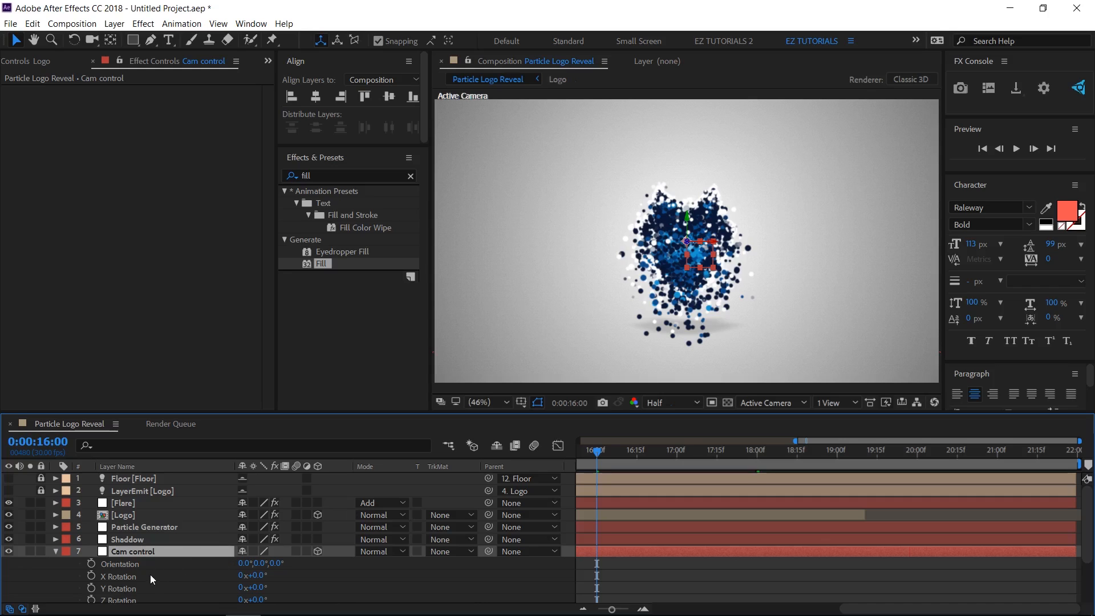
{"action": "left_click", "coordinate": [92, 590]}
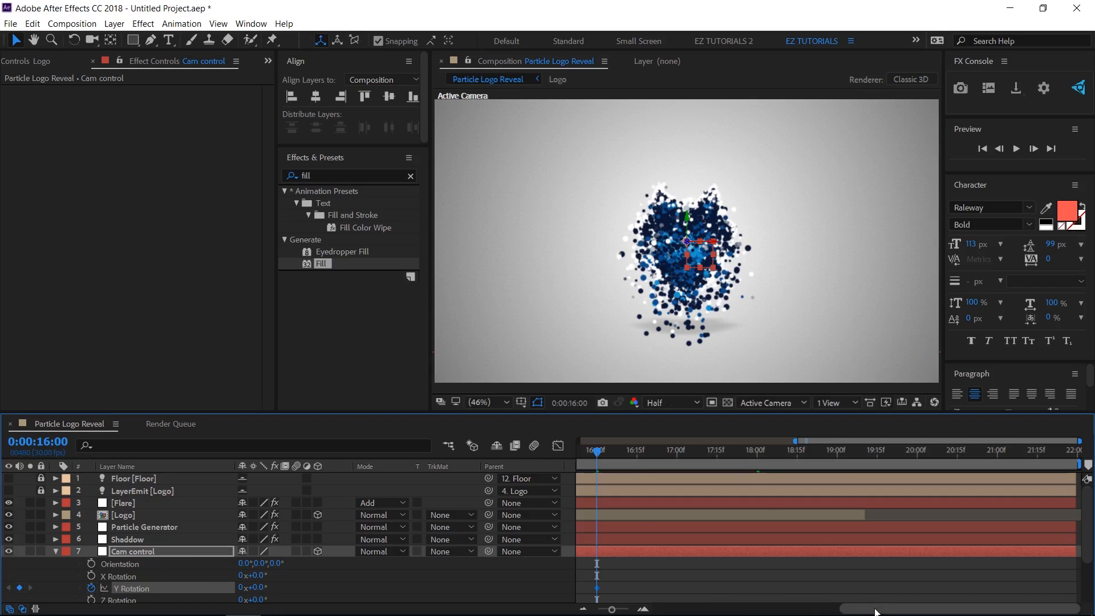
At 0:00:11:00, set Cam control's Y Rotation to 1x+0.0°
{"action": "left_click_drag", "start_coordinate": [867, 609], "coordinate": [682, 610]}
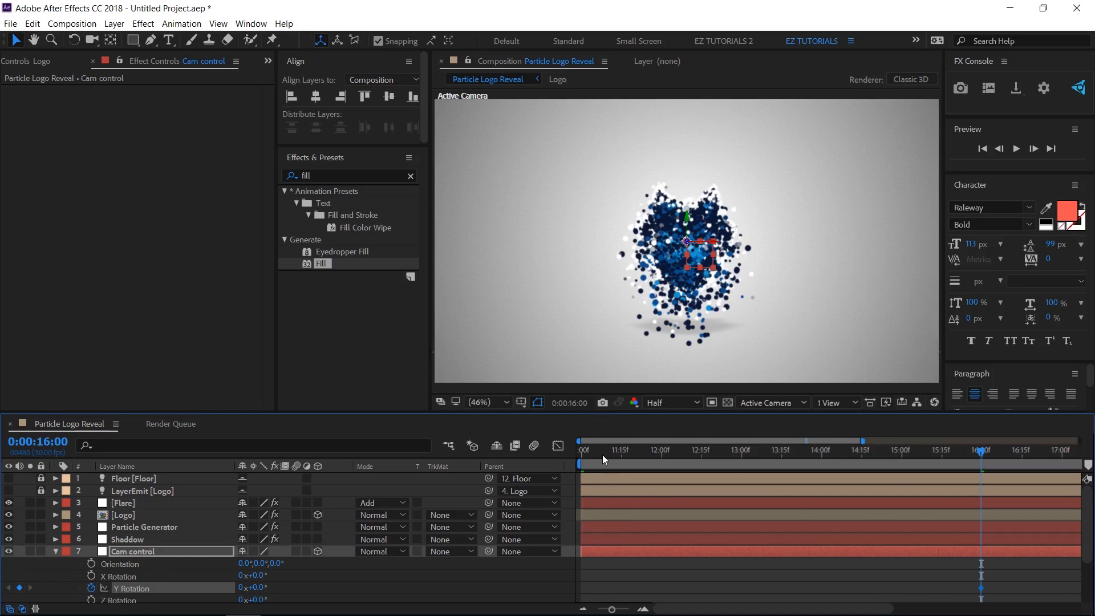
{"action": "left_click", "coordinate": [583, 451]}
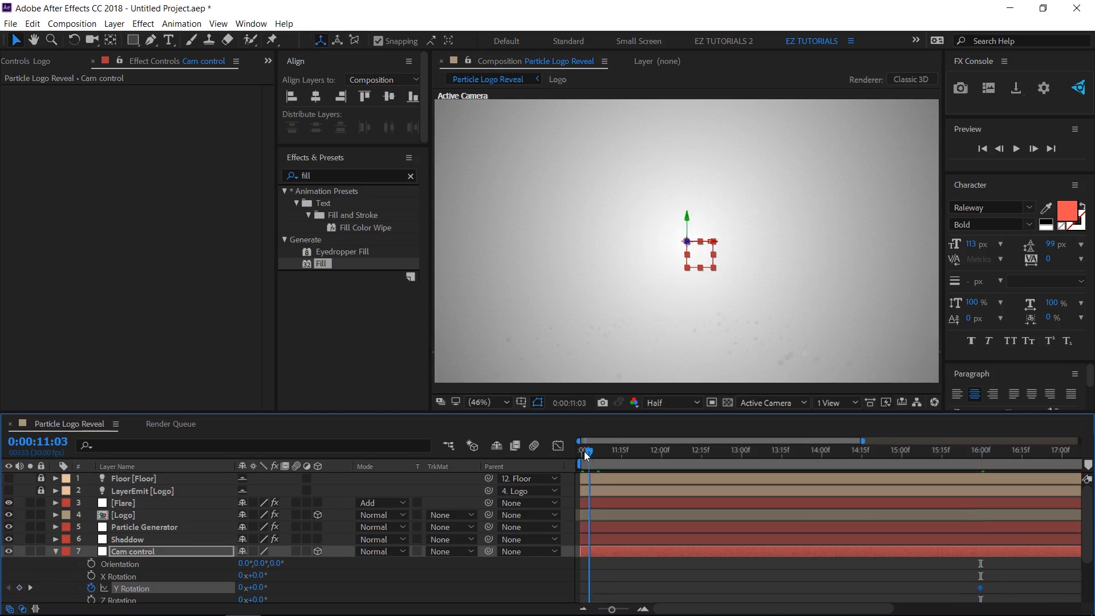
{"action": "left_click", "coordinate": [242, 589]}
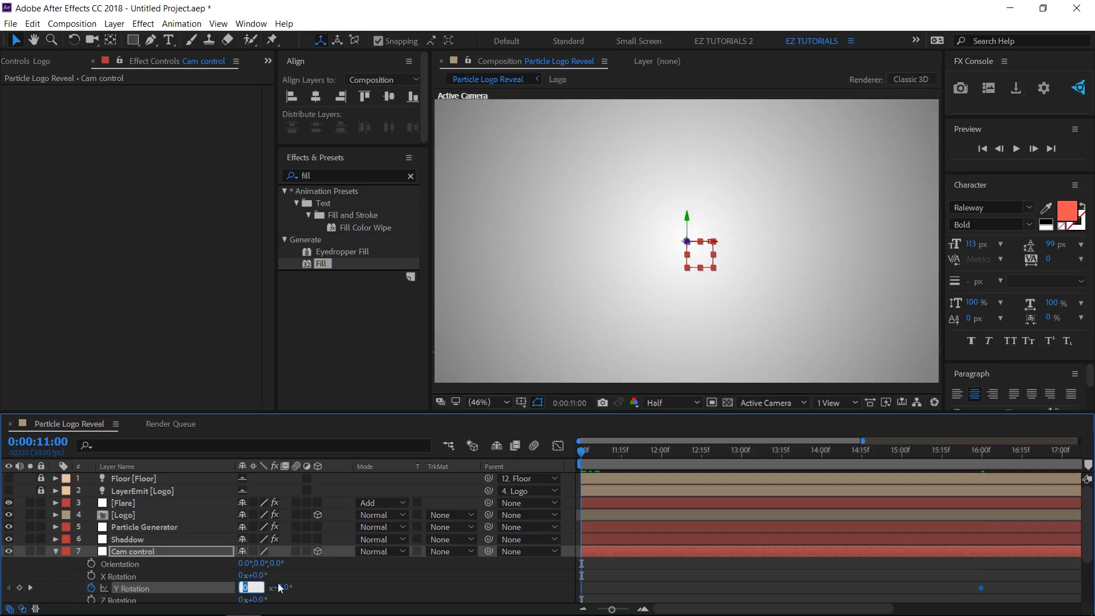
{"action": "key", "text": "Return"}
{"action": "left_click", "coordinate": [351, 583]}
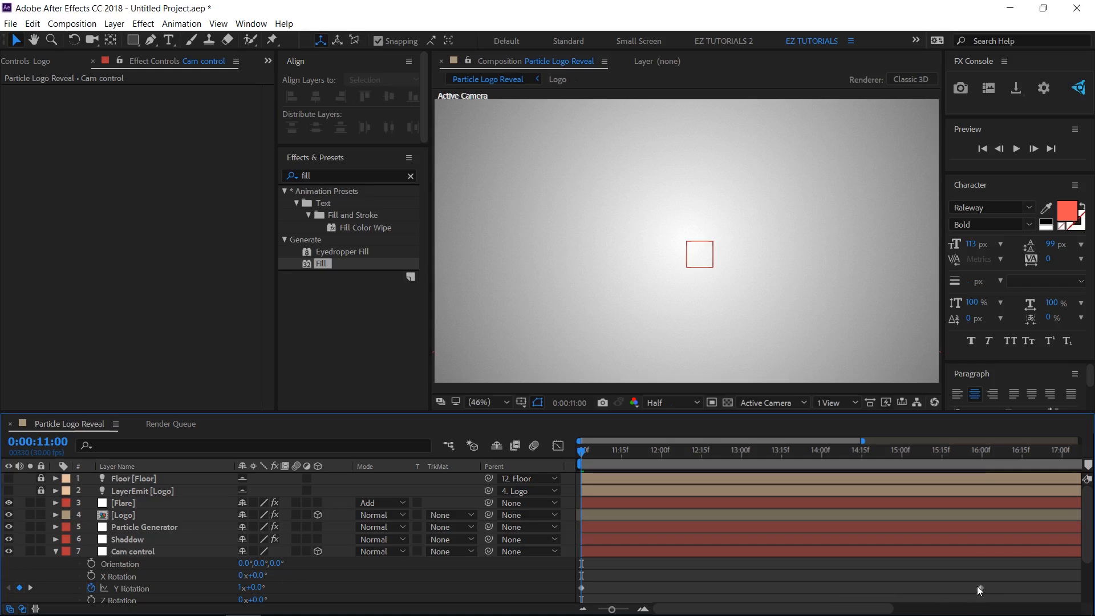
Apply Easy Ease to both Y Rotation keyframes of Cam control and open their speed graph
{"action": "left_click_drag", "start_coordinate": [995, 586], "coordinate": [577, 596]}
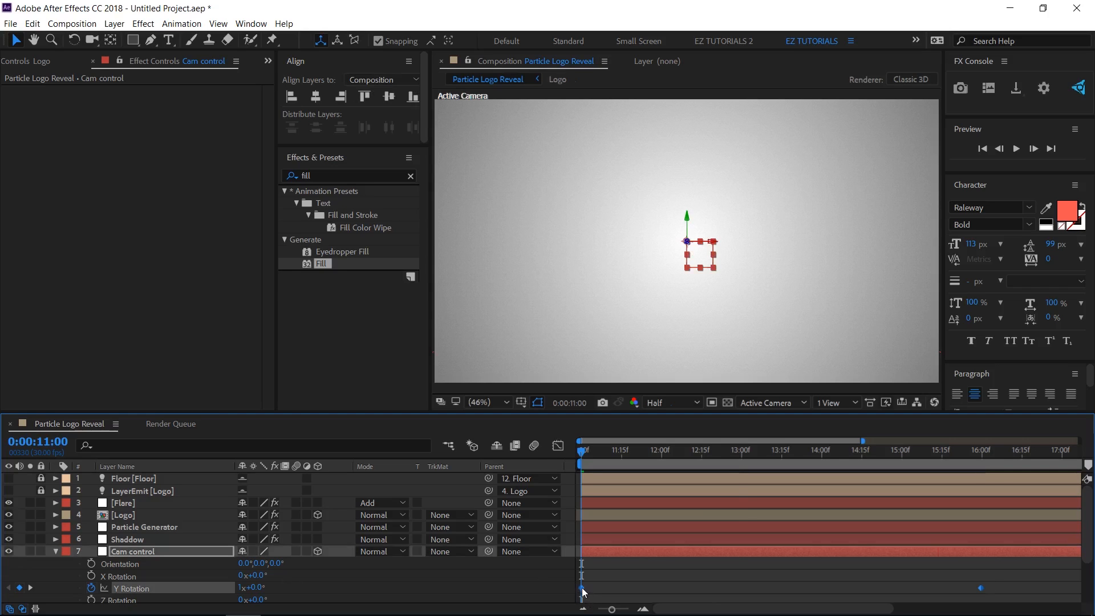
{"action": "right_click", "coordinate": [583, 588]}
{"action": "mouse_move", "coordinate": [617, 578]}
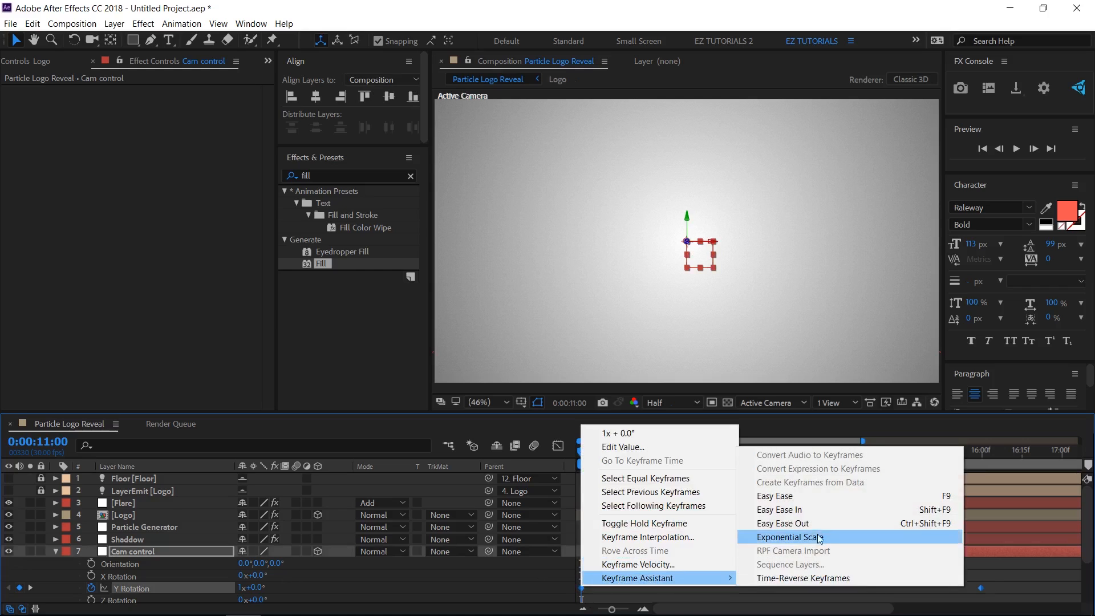
{"action": "left_click", "coordinate": [801, 498]}
{"action": "left_click", "coordinate": [558, 447]}
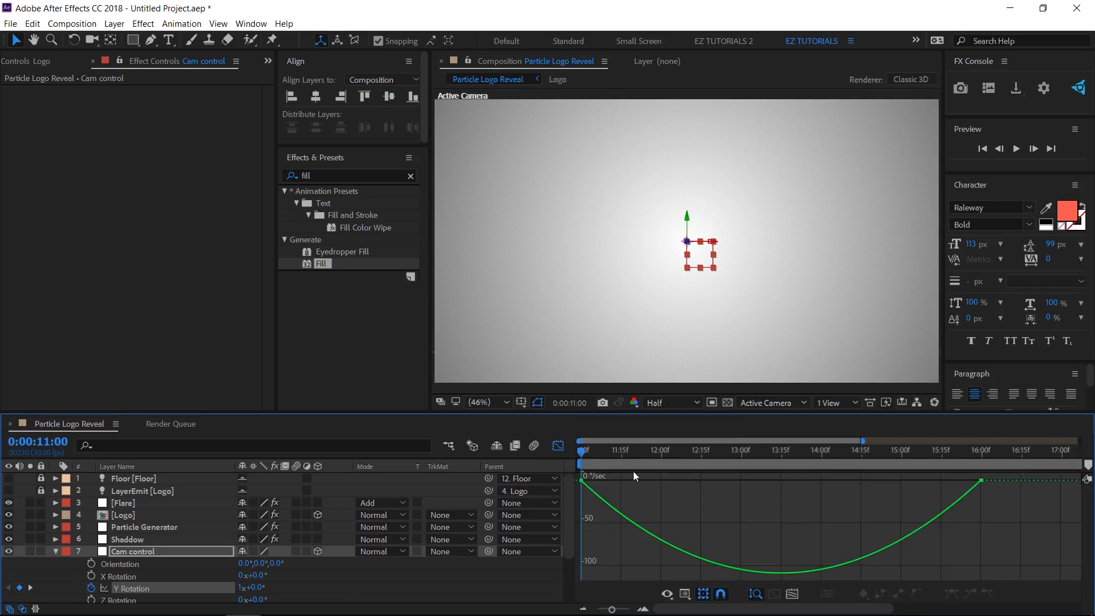
Reshape Cam control's Y Rotation speed curve, extending the first keyframe's ease to about 13:15f and shortening the last's to about 15:15f, and close the graph
{"action": "left_click_drag", "start_coordinate": [994, 514], "coordinate": [961, 470]}
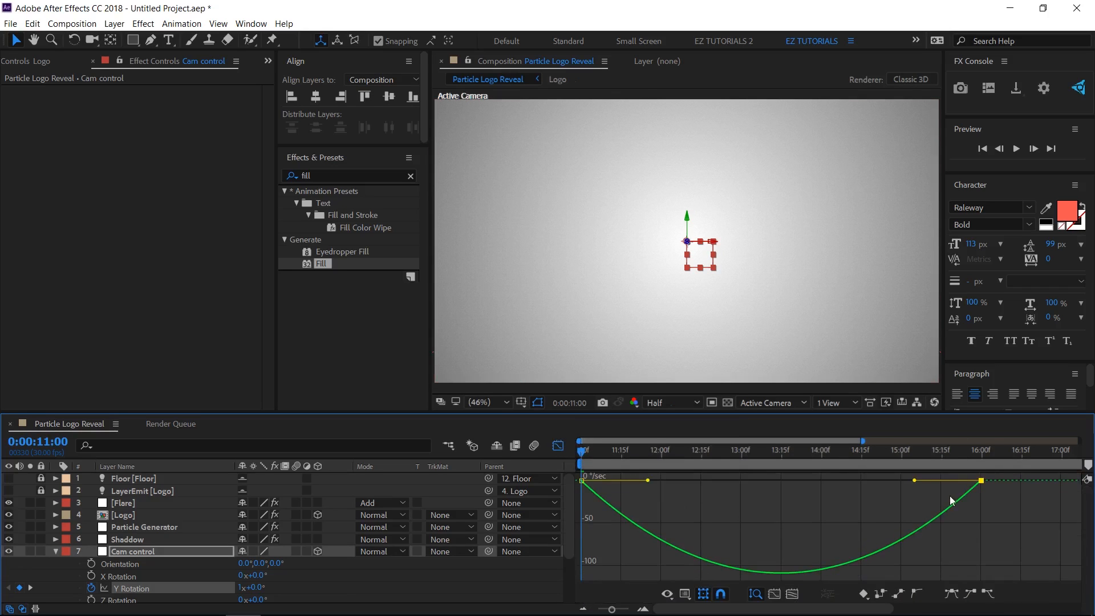
{"action": "left_click_drag", "start_coordinate": [650, 482], "coordinate": [744, 485]}
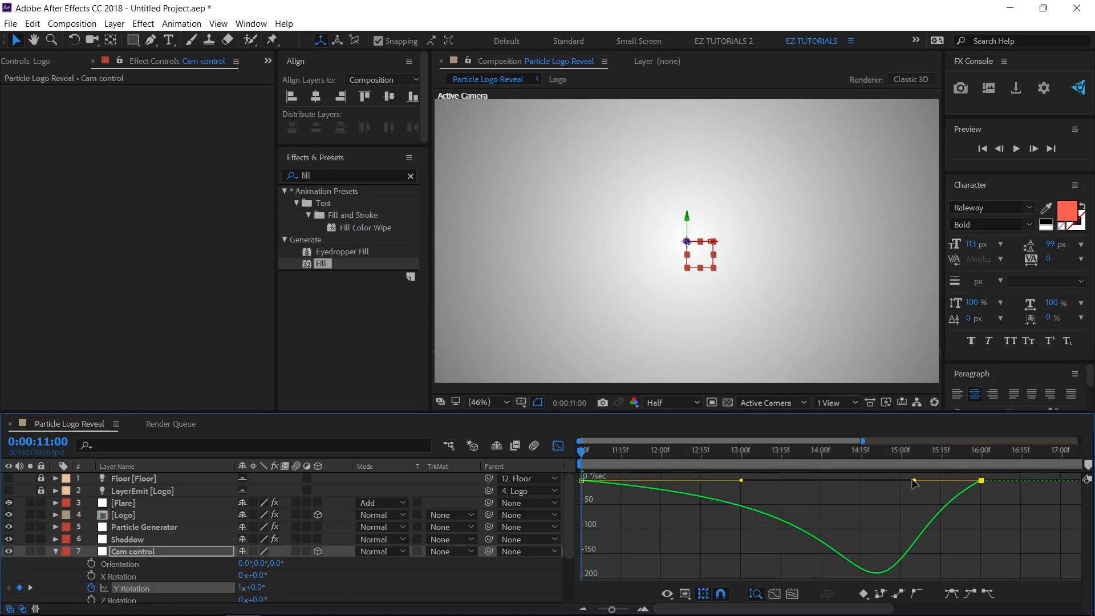
{"action": "left_click_drag", "start_coordinate": [913, 482], "coordinate": [941, 482]}
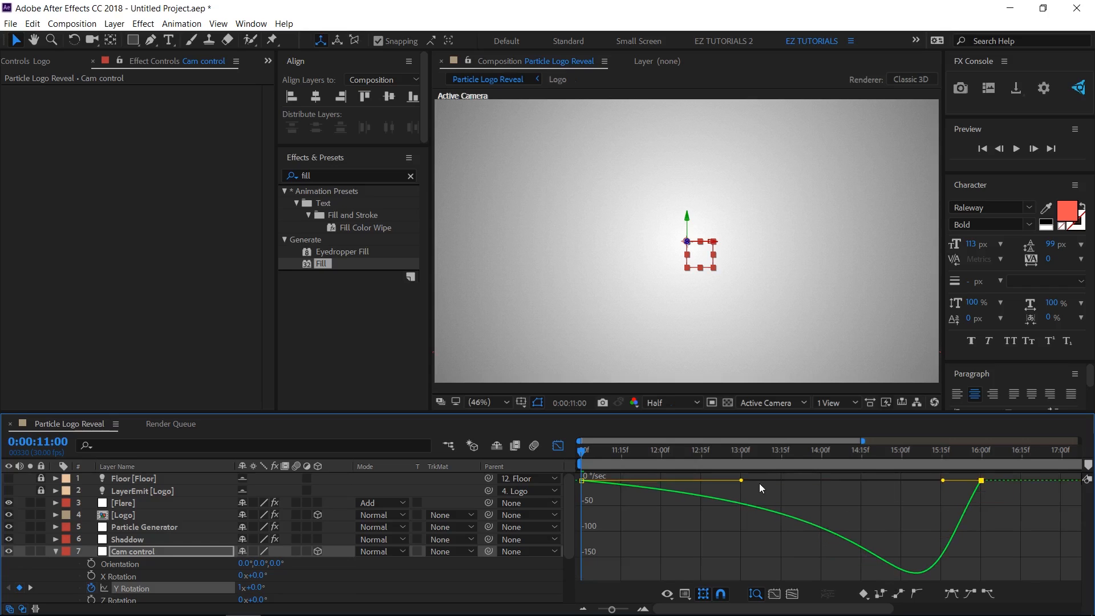
{"action": "left_click_drag", "start_coordinate": [743, 484], "coordinate": [780, 480]}
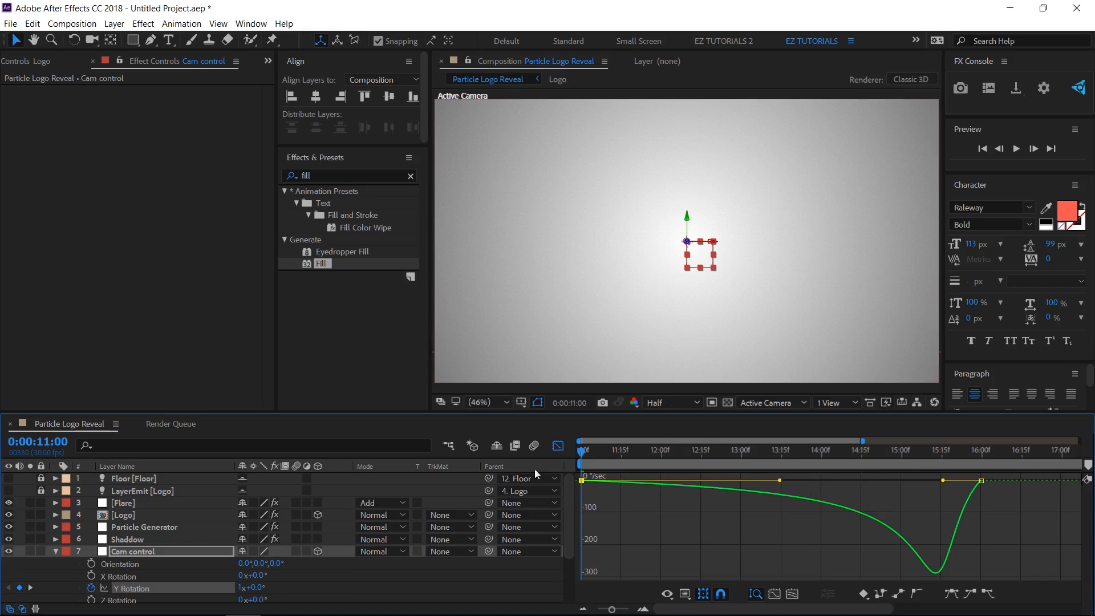
{"action": "left_click", "coordinate": [558, 446]}
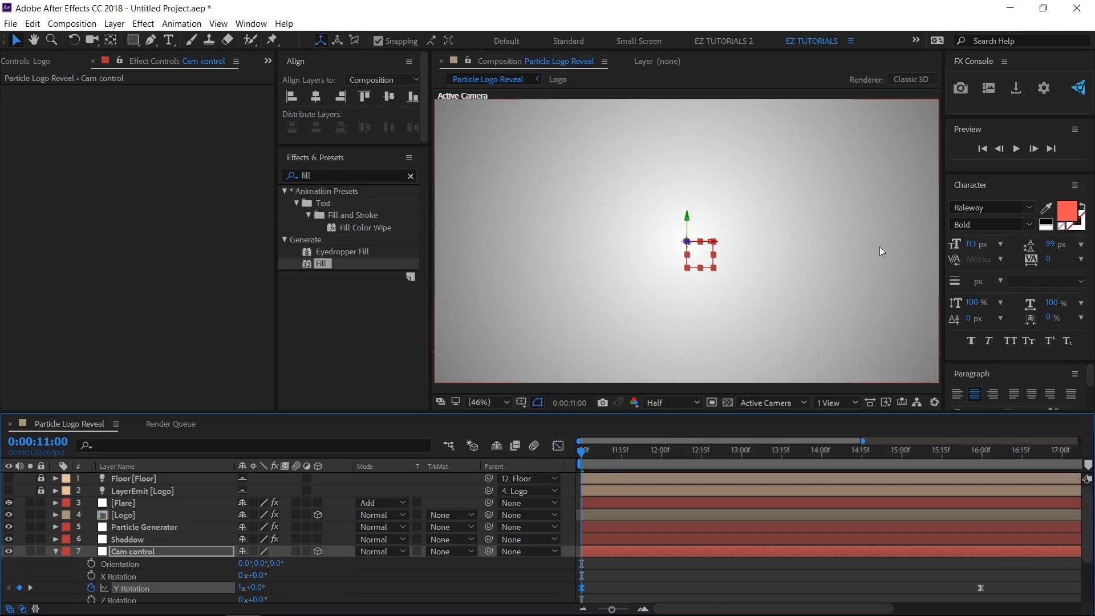
Render a preview of the camera rotation from 0:00:11:00 and play it back to check the motion
{"action": "left_click", "coordinate": [983, 153]}
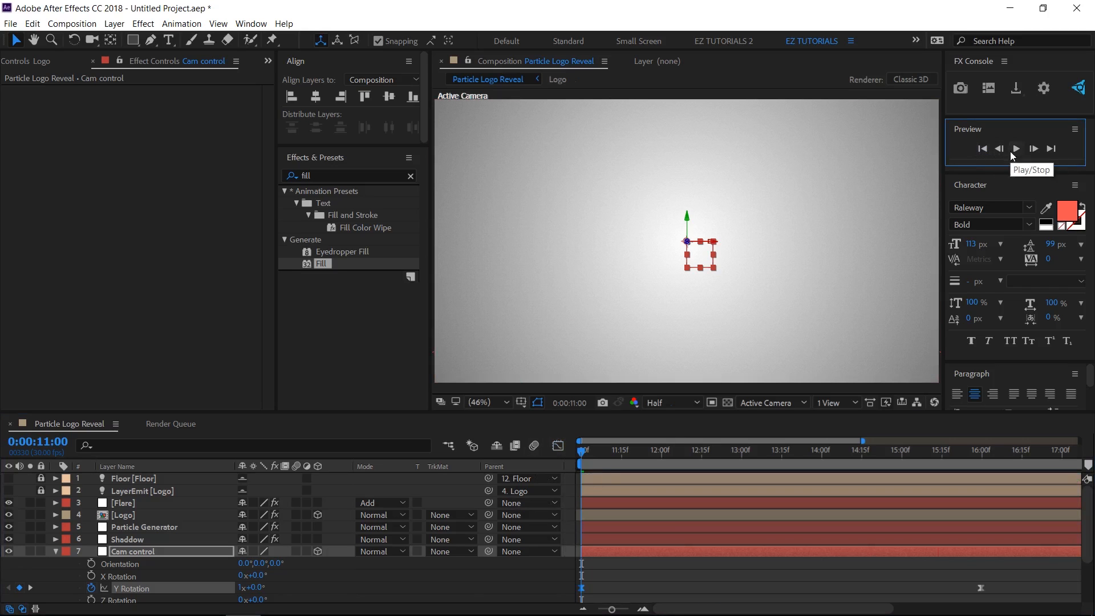
{"action": "left_click", "coordinate": [1016, 149]}
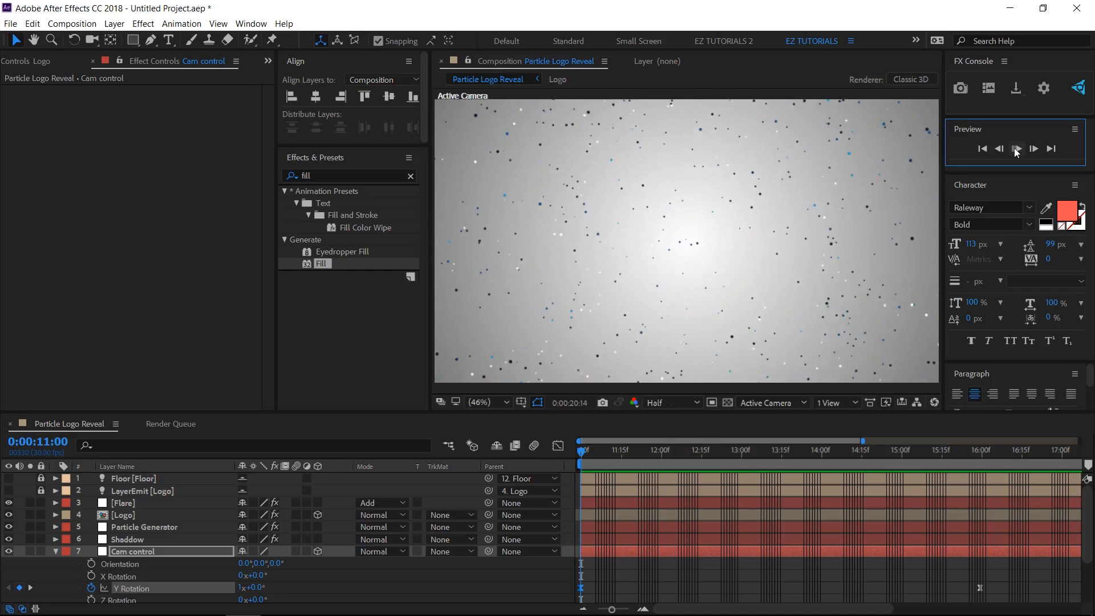
{"action": "left_click", "coordinate": [1016, 150]}
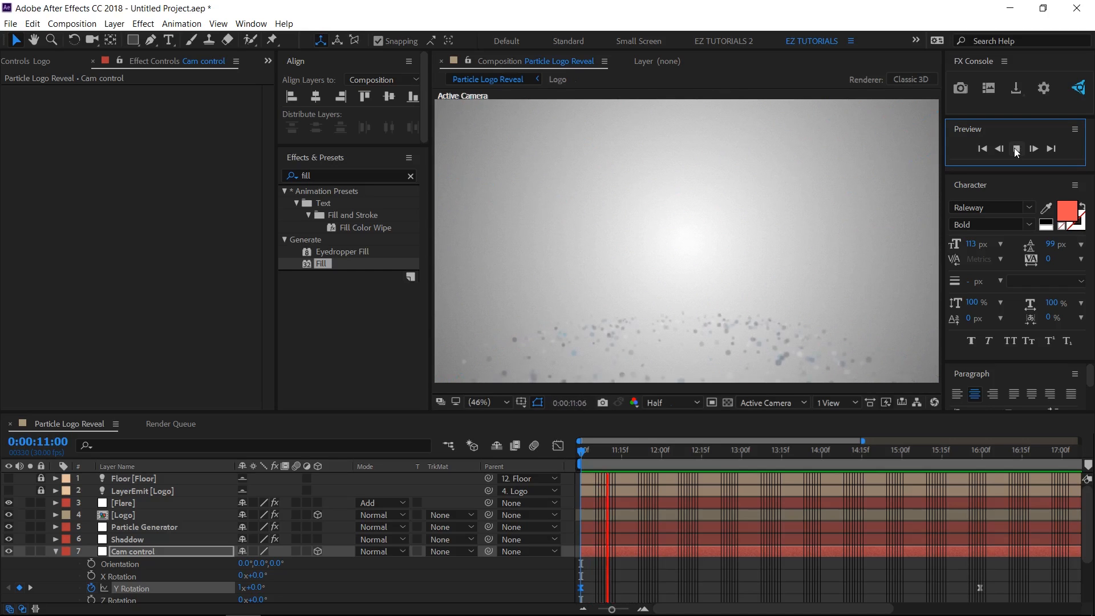